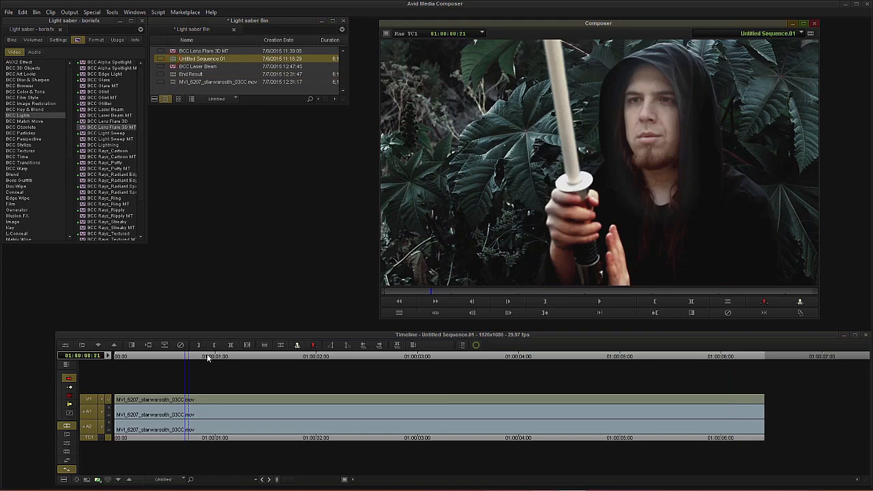
Step: Apply the BCC Laser Beam effect to the lightsaber clip on track V1
{"action": "left_click_drag", "start_coordinate": [185, 355], "coordinate": [766, 366]}
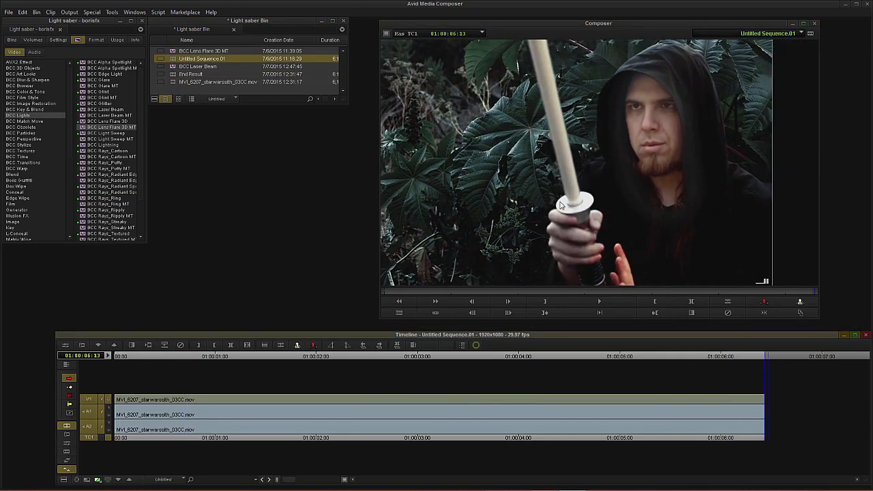
{"action": "left_click_drag", "start_coordinate": [431, 353], "coordinate": [121, 359]}
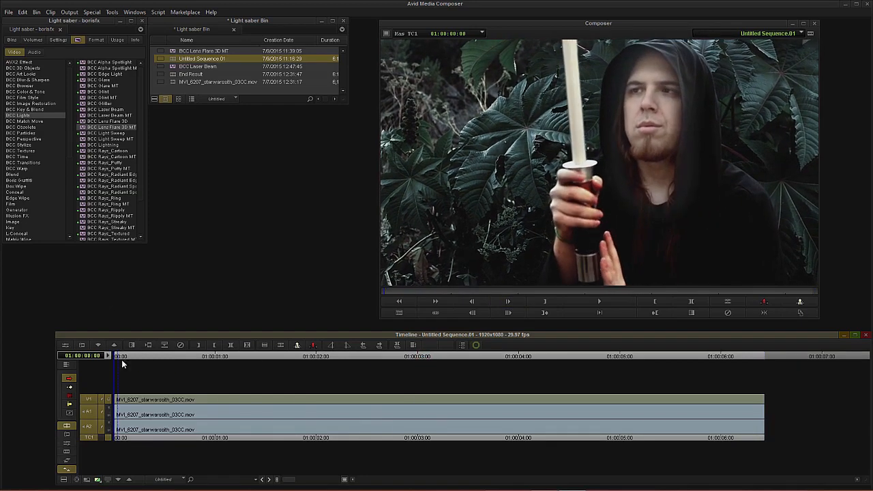
{"action": "left_click", "coordinate": [112, 111]}
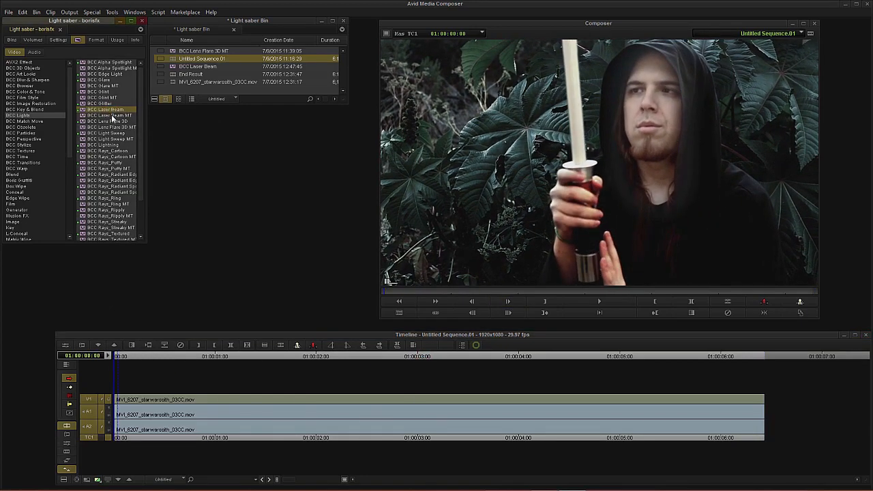
{"action": "left_click_drag", "start_coordinate": [116, 113], "coordinate": [193, 404]}
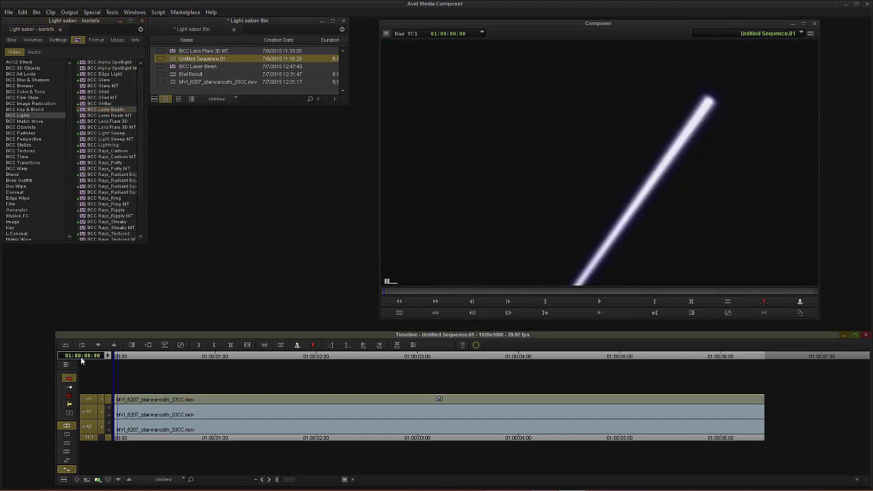
Step: Open the Effect Editor with on-screen controls and reposition the beam's end point and target handles
{"action": "left_click", "coordinate": [64, 345]}
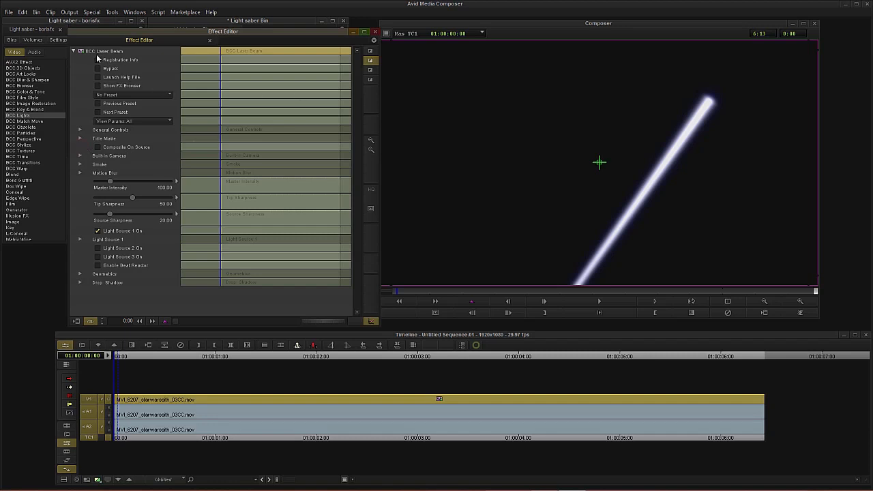
{"action": "left_click", "coordinate": [370, 61]}
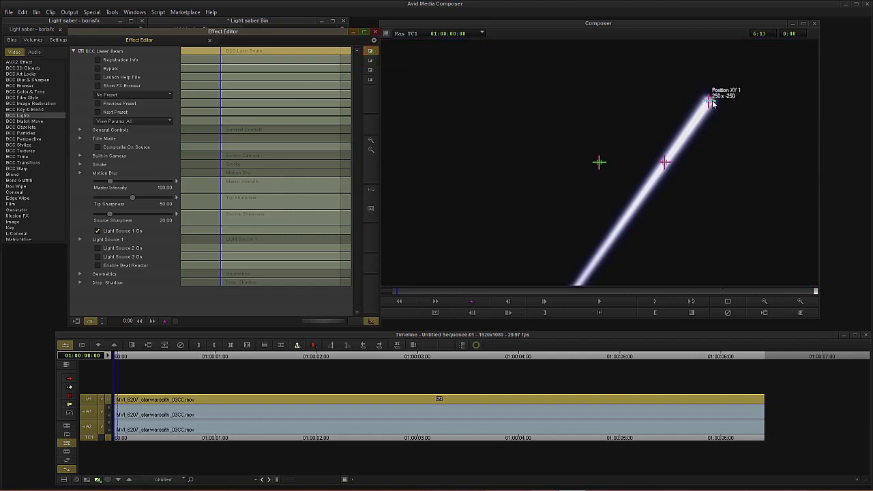
{"action": "left_click_drag", "start_coordinate": [710, 103], "coordinate": [727, 200]}
{"action": "left_click", "coordinate": [665, 161]}
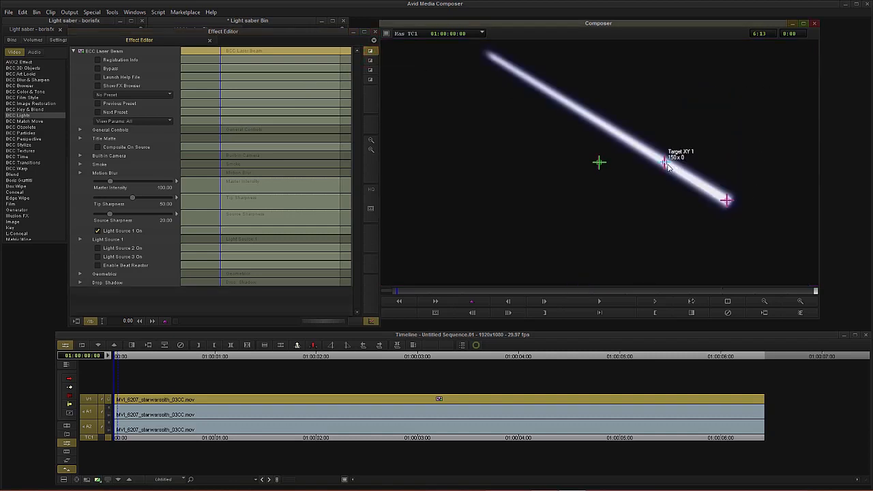
{"action": "left_click_drag", "start_coordinate": [606, 139], "coordinate": [424, 122]}
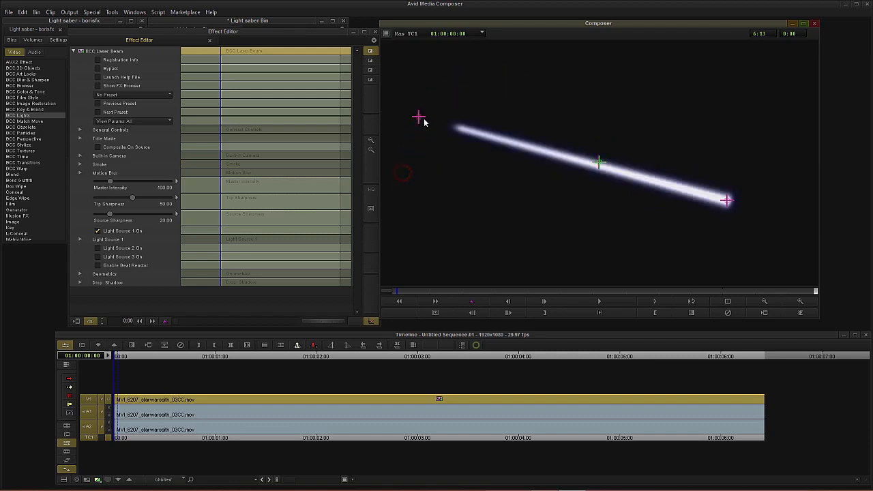
Step: Expand Light Source 1 and set Length 1 to 25.83
{"action": "left_click", "coordinate": [80, 240]}
{"action": "scroll", "coordinate": [79, 268], "scroll_direction": "down", "scroll_amount": 5}
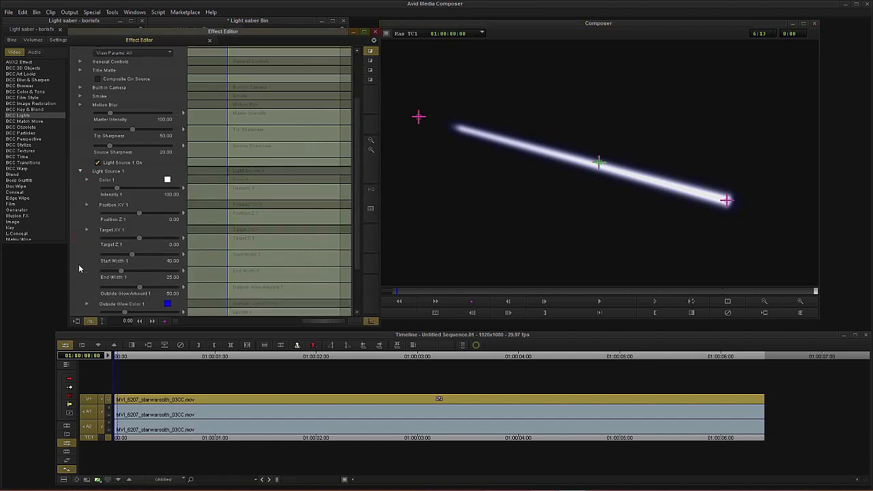
{"action": "mouse_move", "coordinate": [126, 253]}
{"action": "left_mouse_down"}
{"action": "mouse_move", "coordinate": [134, 253]}
{"action": "mouse_move", "coordinate": [118, 254]}
{"action": "mouse_move", "coordinate": [128, 255]}
{"action": "left_mouse_up"}
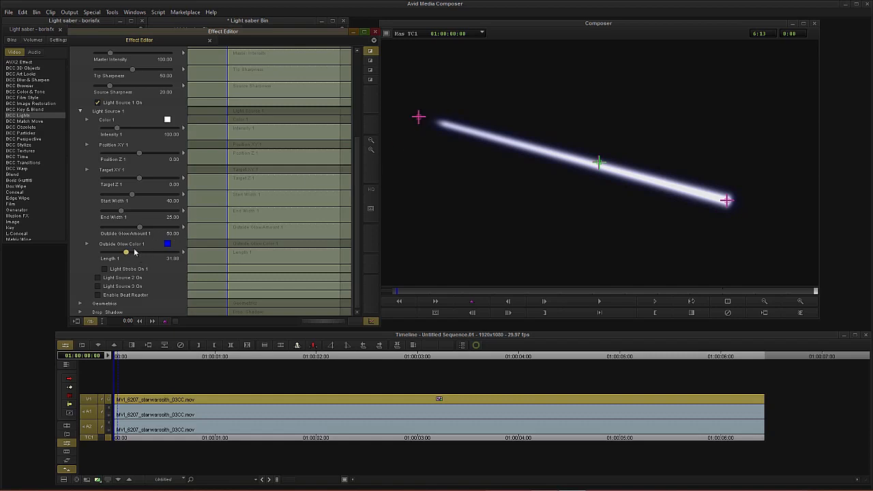
{"action": "mouse_move", "coordinate": [126, 254]}
{"action": "left_mouse_down"}
{"action": "mouse_move", "coordinate": [97, 258]}
{"action": "mouse_move", "coordinate": [140, 253]}
{"action": "mouse_move", "coordinate": [105, 254]}
{"action": "mouse_move", "coordinate": [123, 259]}
{"action": "left_mouse_up"}
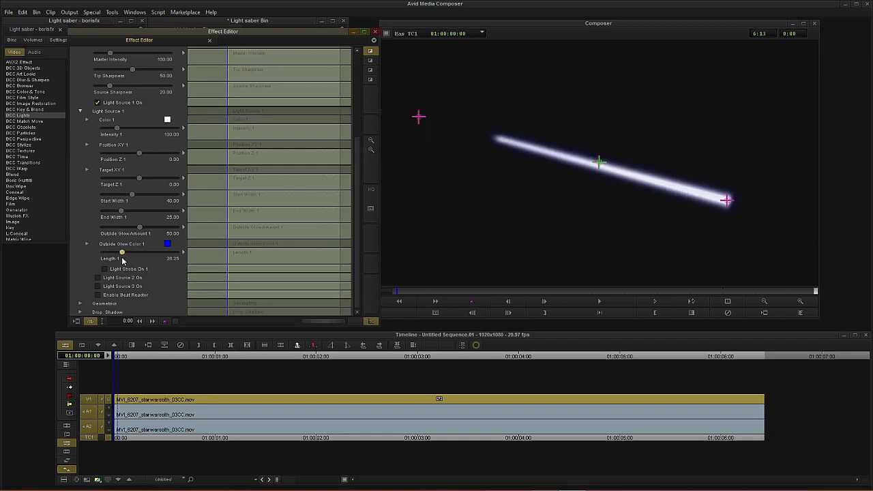
Step: Reposition the beam's position and target points so the beam points steeply upward near the hilt
{"action": "left_click_drag", "start_coordinate": [728, 200], "coordinate": [584, 243]}
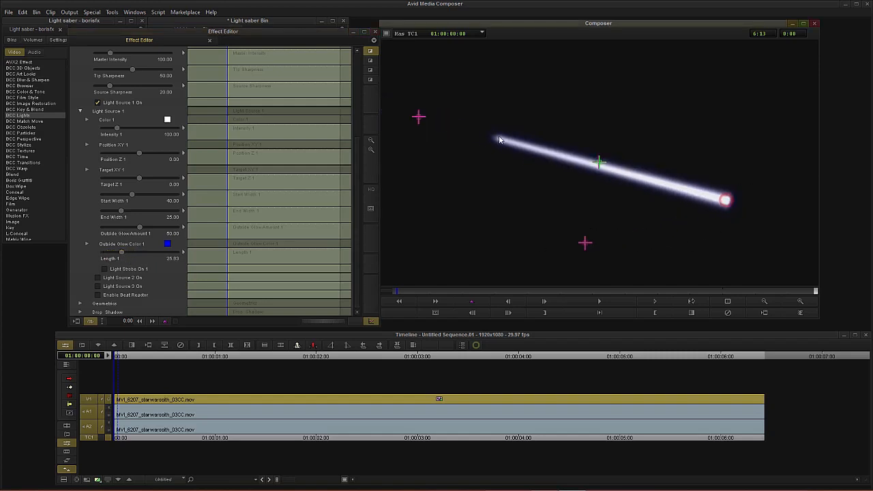
{"action": "left_click_drag", "start_coordinate": [421, 117], "coordinate": [730, 112]}
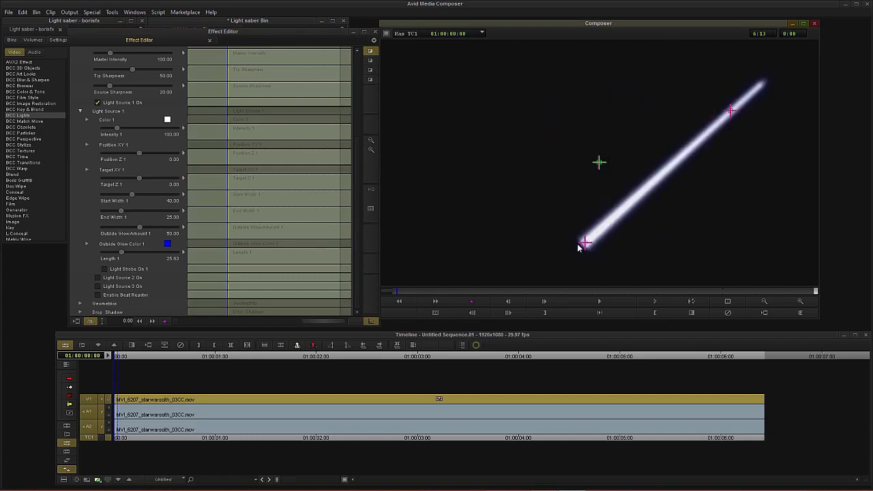
{"action": "left_click_drag", "start_coordinate": [578, 248], "coordinate": [571, 222]}
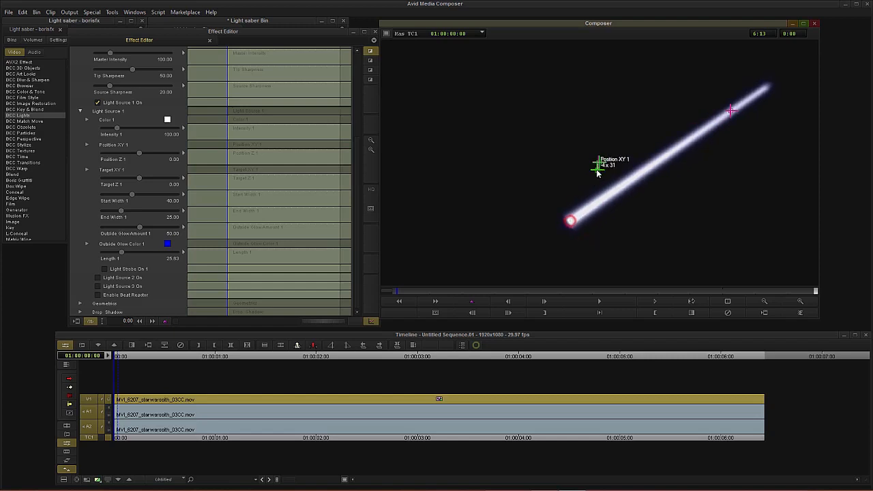
{"action": "left_click_drag", "start_coordinate": [598, 174], "coordinate": [591, 179]}
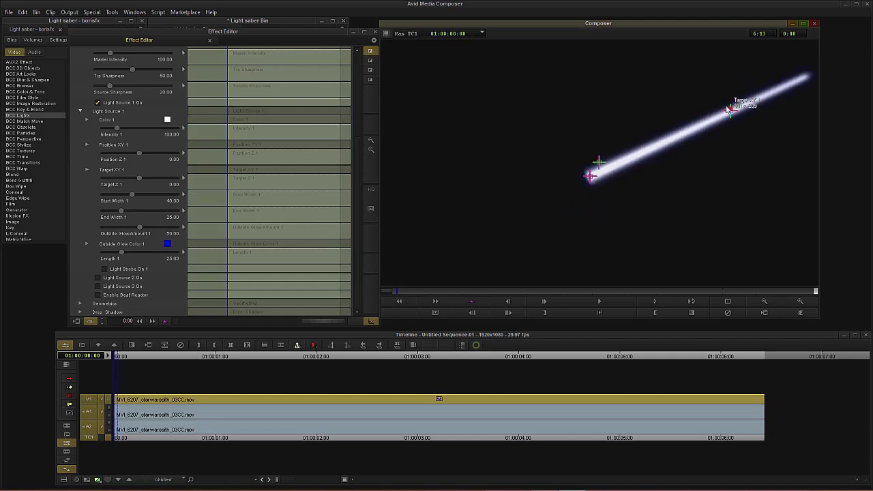
{"action": "left_click_drag", "start_coordinate": [728, 110], "coordinate": [731, 82]}
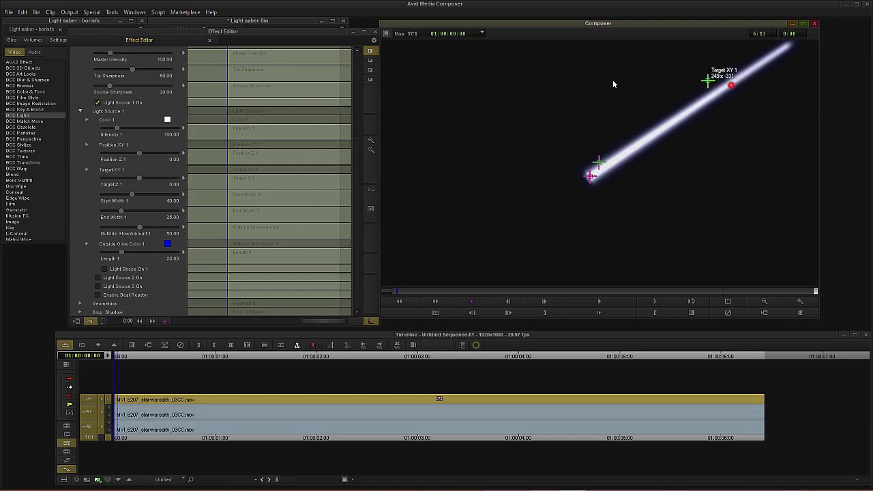
{"action": "left_click_drag", "start_coordinate": [613, 80], "coordinate": [542, 76]}
{"action": "left_click_drag", "start_coordinate": [589, 176], "coordinate": [575, 136]}
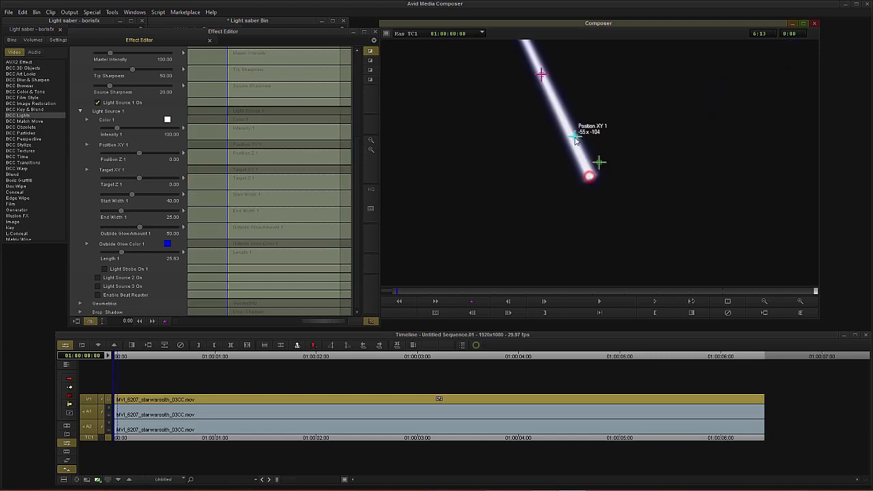
Step: Enable Composite On Source to show the beam over the footage
{"action": "left_click", "coordinate": [81, 140]}
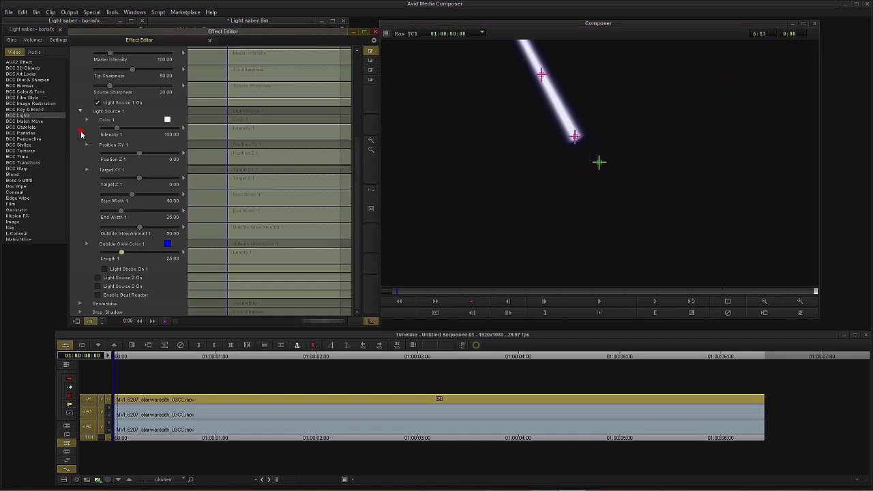
{"action": "scroll", "coordinate": [81, 164], "scroll_direction": "up", "scroll_amount": 4}
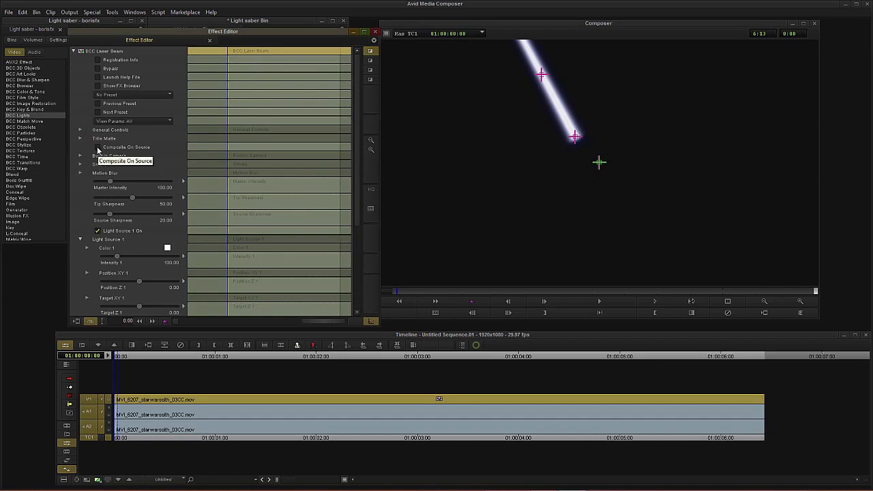
{"action": "left_click", "coordinate": [98, 147]}
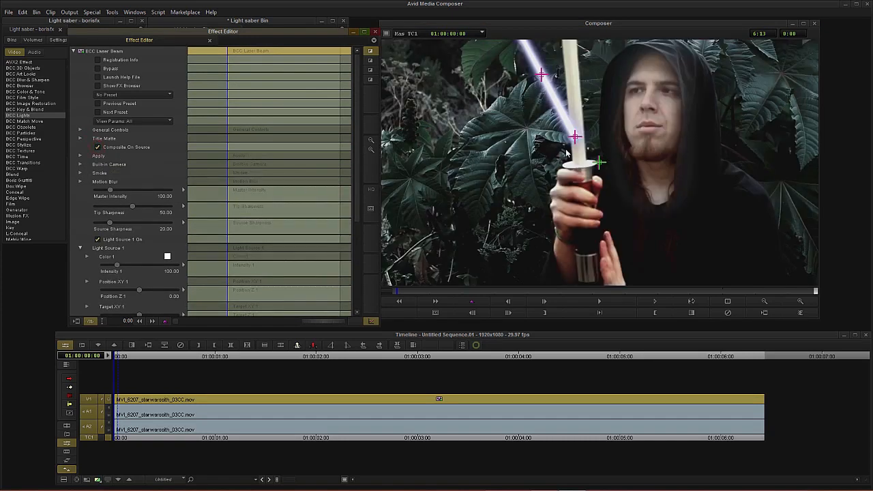
Step: Align the beam's start with the top of the hilt and its target with the tip of the prop blade
{"action": "left_click", "coordinate": [390, 293]}
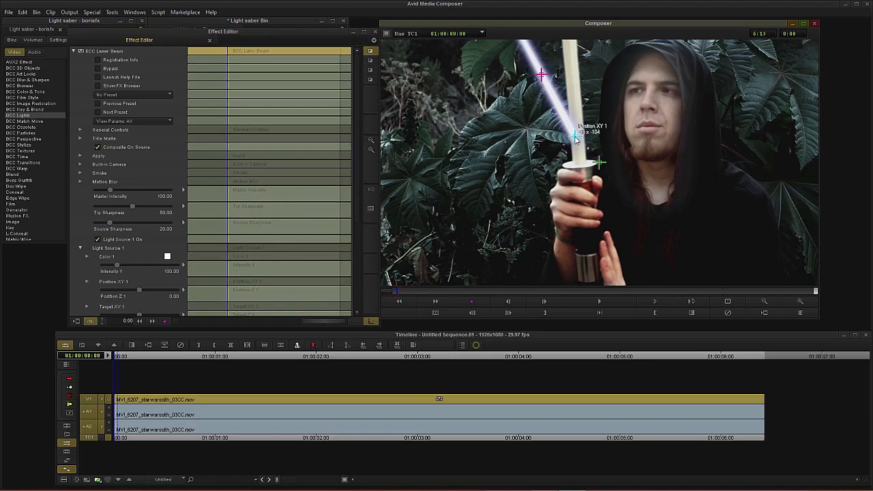
{"action": "left_click_drag", "start_coordinate": [575, 138], "coordinate": [579, 163]}
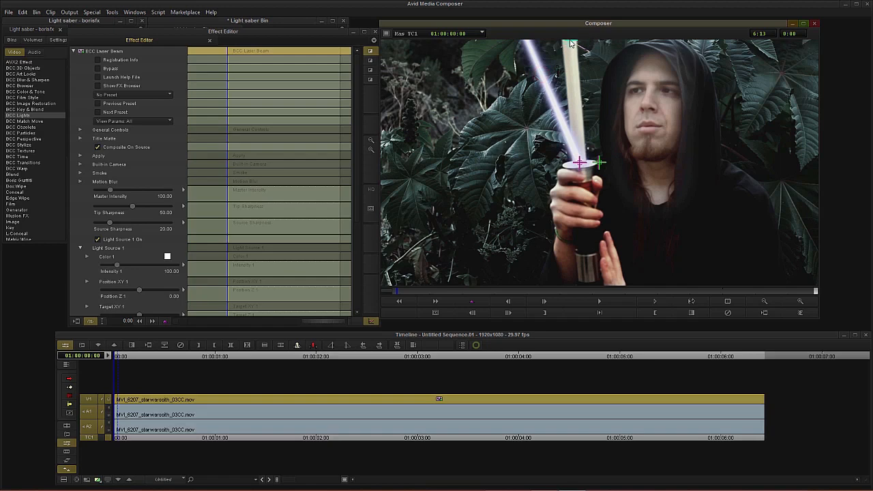
{"action": "left_click_drag", "start_coordinate": [572, 42], "coordinate": [570, 44]}
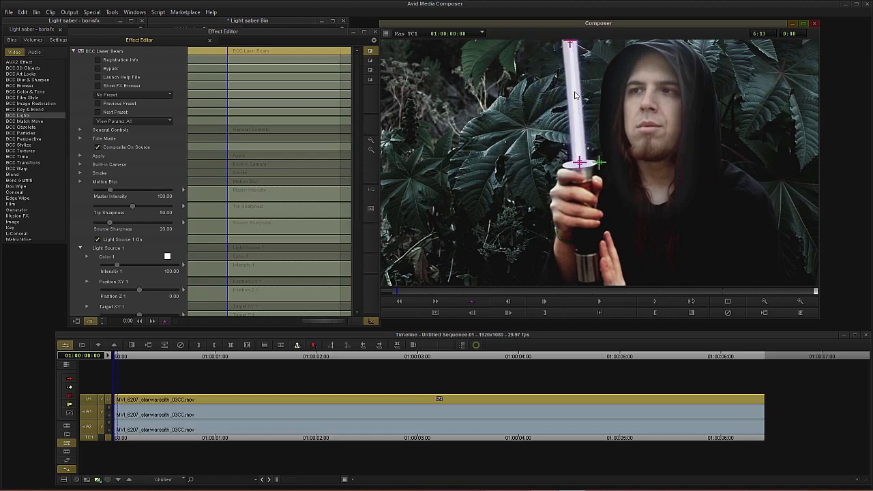
Step: Zoom in on the monitor to fine-tune the beam's start and target alignment, then zoom back out
{"action": "left_click", "coordinate": [800, 300]}
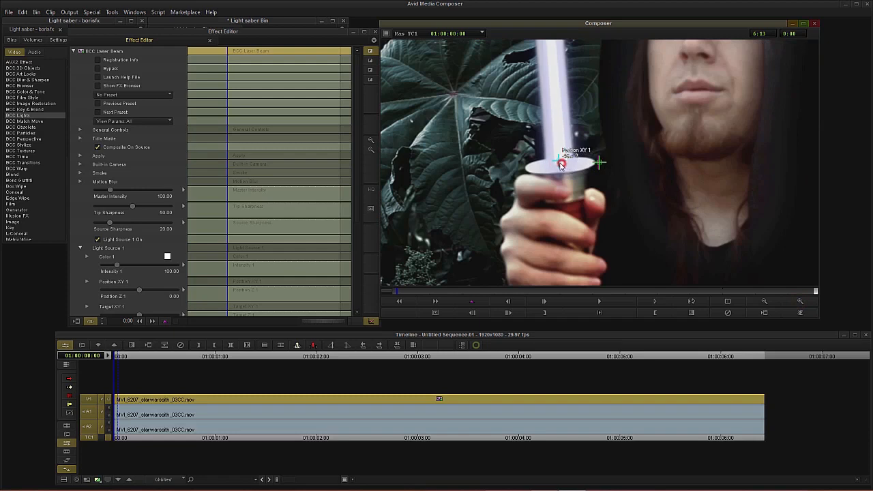
{"action": "left_click_drag", "start_coordinate": [563, 165], "coordinate": [561, 165]}
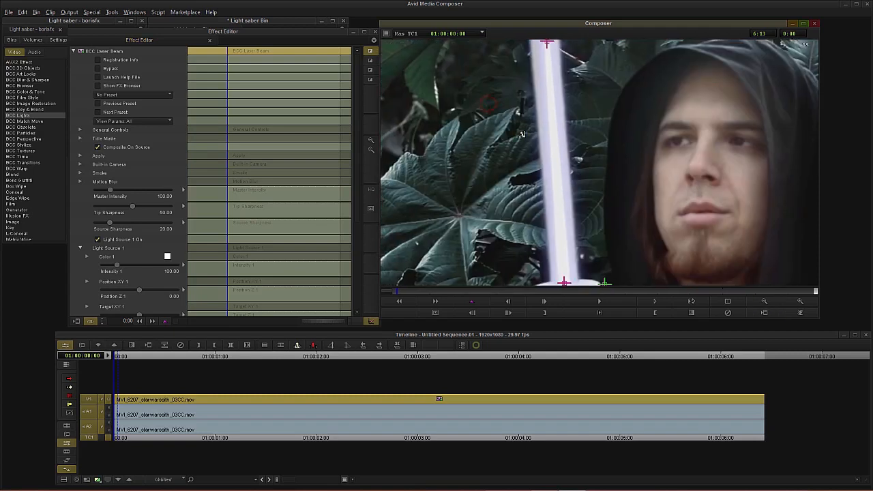
{"action": "left_click_drag", "start_coordinate": [549, 46], "coordinate": [545, 47]}
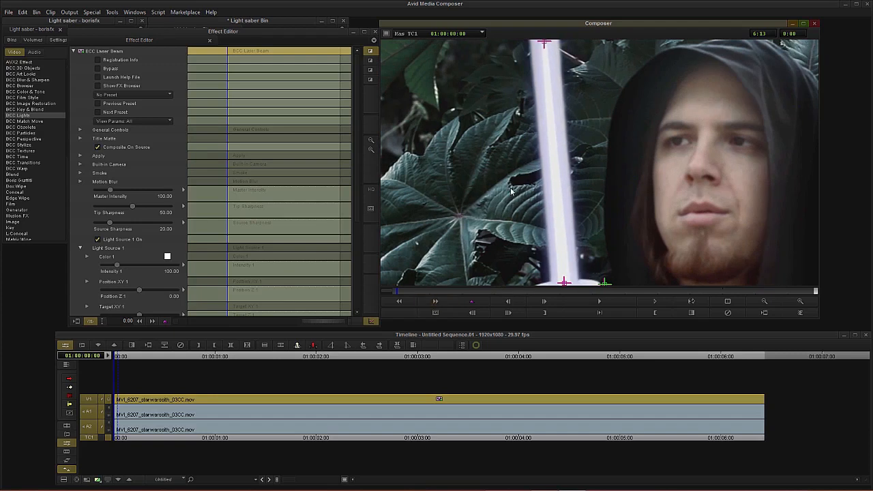
{"action": "left_click", "coordinate": [763, 301]}
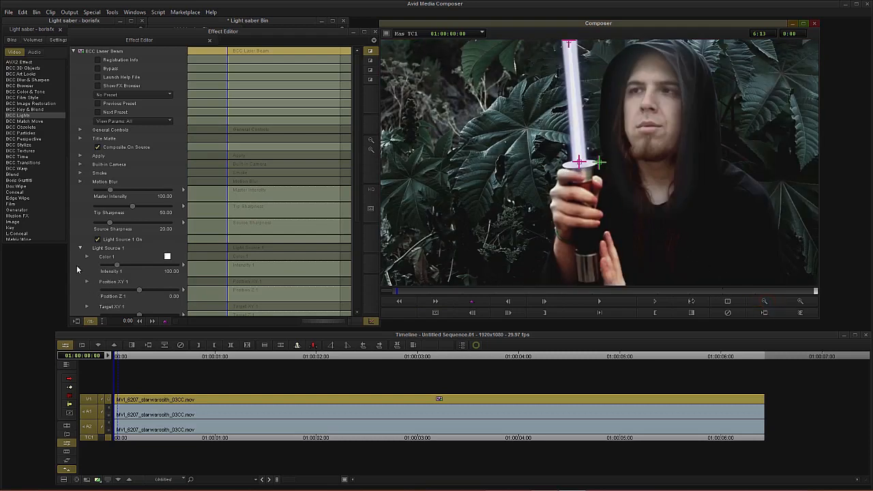
Step: Add keyframes for Position XY 1 and Target XY 1 at the first frame
{"action": "scroll", "coordinate": [78, 268], "scroll_direction": "down", "scroll_amount": 1}
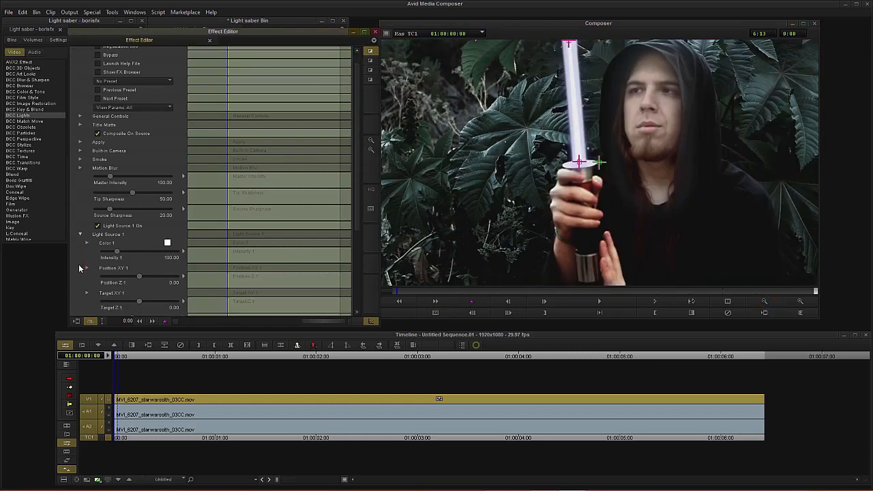
{"action": "scroll", "coordinate": [80, 268], "scroll_direction": "down", "scroll_amount": 1}
{"action": "scroll", "coordinate": [84, 265], "scroll_direction": "down", "scroll_amount": 1}
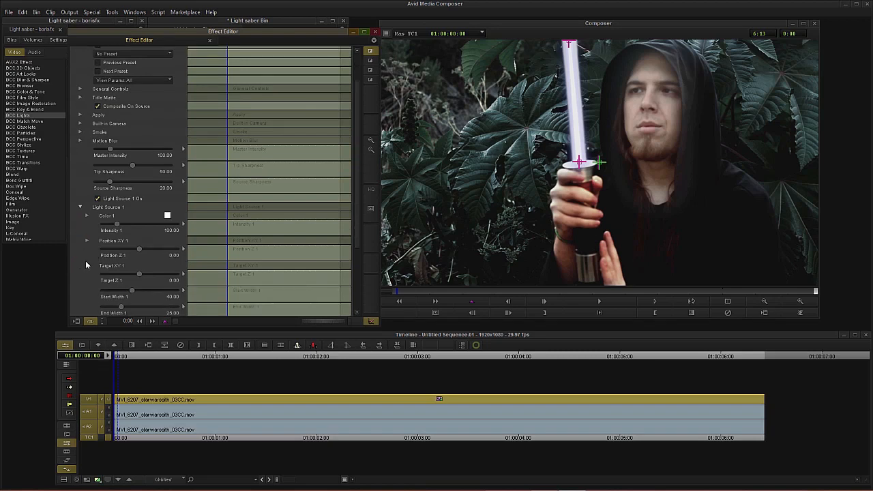
{"action": "right_click", "coordinate": [234, 246]}
{"action": "left_click", "coordinate": [248, 247]}
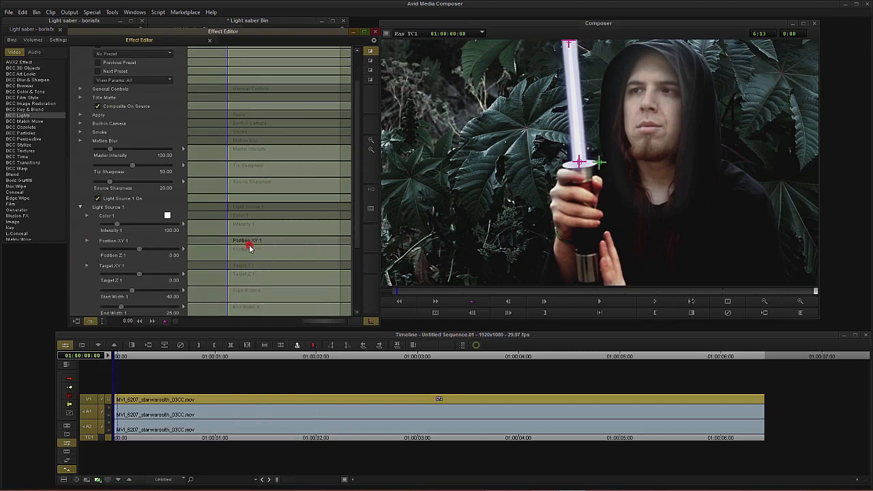
{"action": "right_click", "coordinate": [233, 271]}
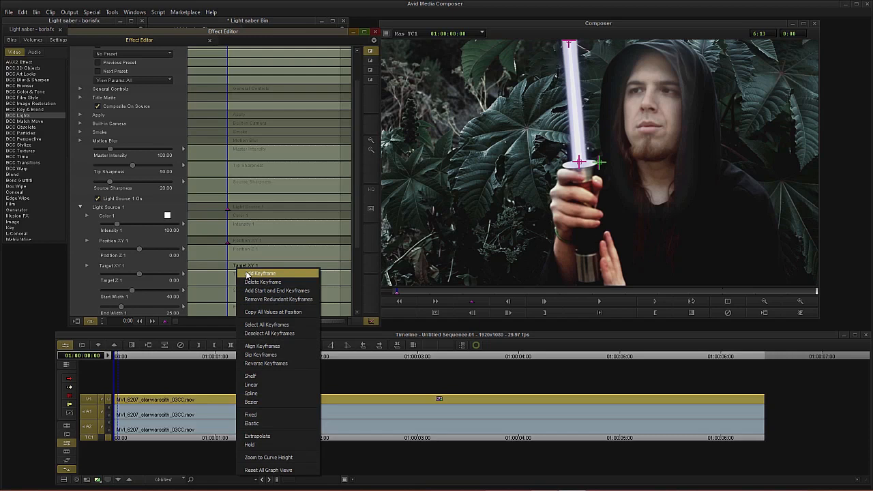
{"action": "left_click", "coordinate": [260, 273]}
Step: Expand Position XY 1 and Target XY 1 to inspect their X and Y point values, then collapse them
{"action": "left_click", "coordinate": [87, 241]}
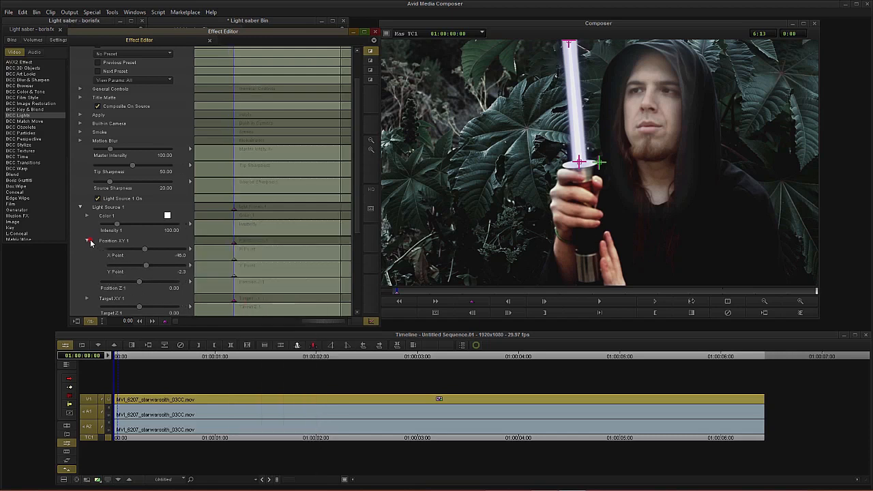
{"action": "left_click", "coordinate": [87, 299]}
{"action": "scroll", "coordinate": [86, 268], "scroll_direction": "down", "scroll_amount": 3}
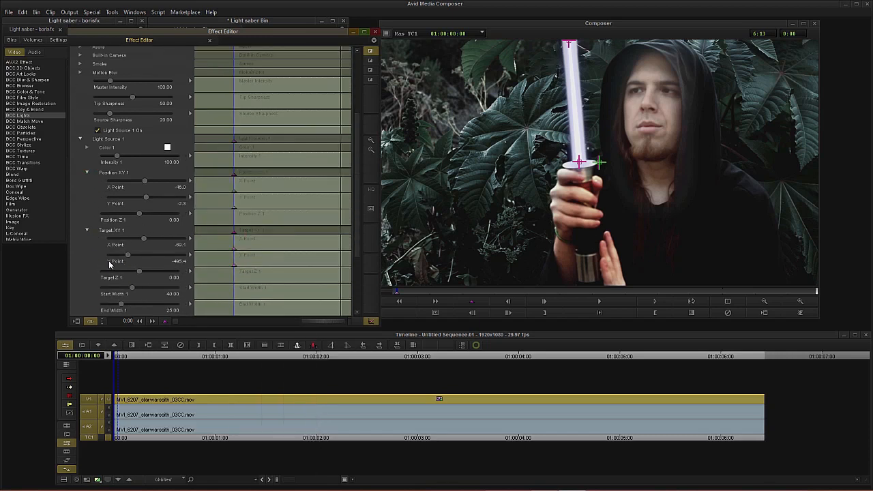
{"action": "left_click", "coordinate": [86, 230]}
{"action": "left_click", "coordinate": [87, 173]}
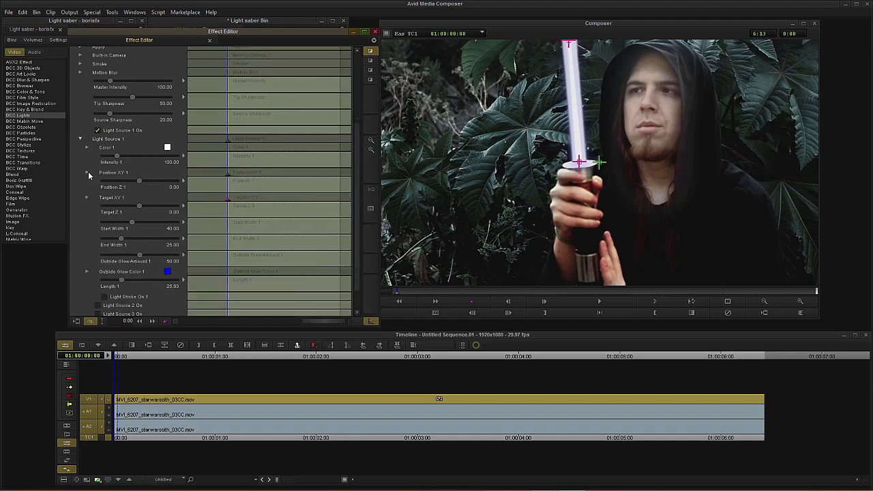
Step: Advance 10 frames and realign the beam's start with the hilt top and its target with the blade tip
{"action": "left_click", "coordinate": [509, 313]}
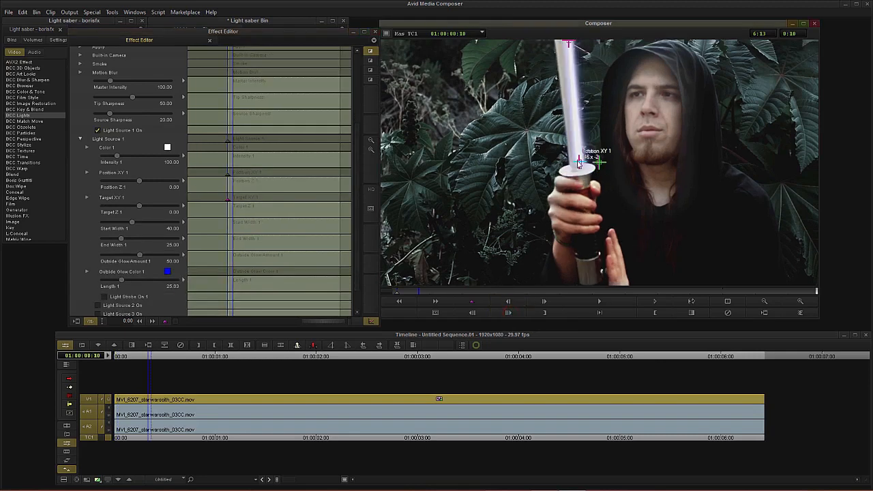
{"action": "left_click_drag", "start_coordinate": [580, 163], "coordinate": [553, 173]}
{"action": "left_click", "coordinate": [801, 300]}
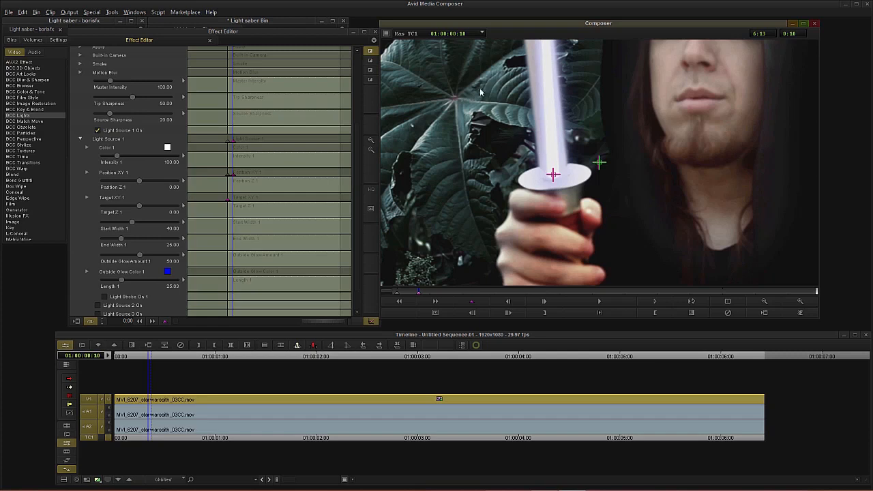
{"action": "left_click_drag", "start_coordinate": [480, 92], "coordinate": [504, 211]}
{"action": "left_click", "coordinate": [562, 43]}
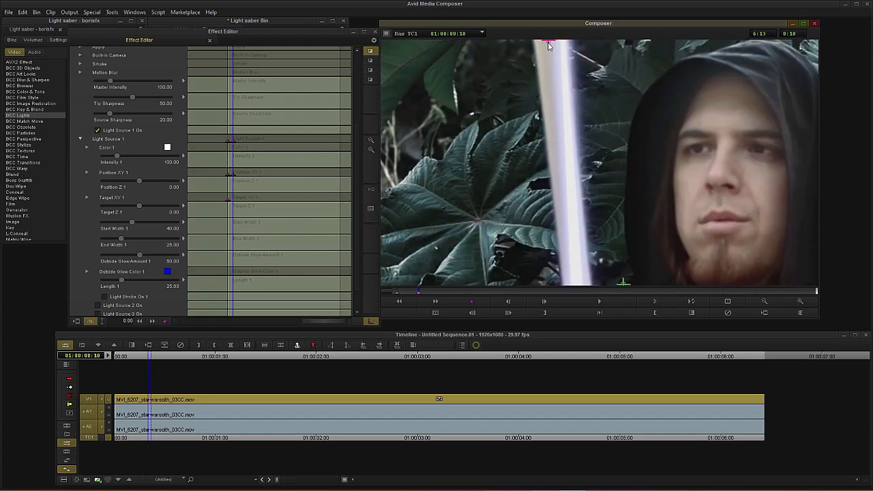
{"action": "left_click", "coordinate": [799, 305]}
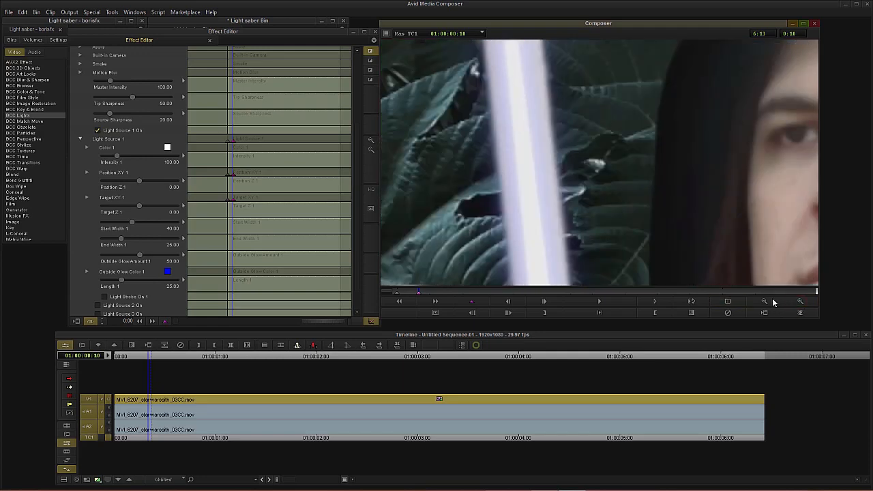
{"action": "left_click", "coordinate": [773, 301]}
Step: Advance another 10 frames and reposition the beam target and start onto the prop blade
{"action": "left_click", "coordinate": [509, 312]}
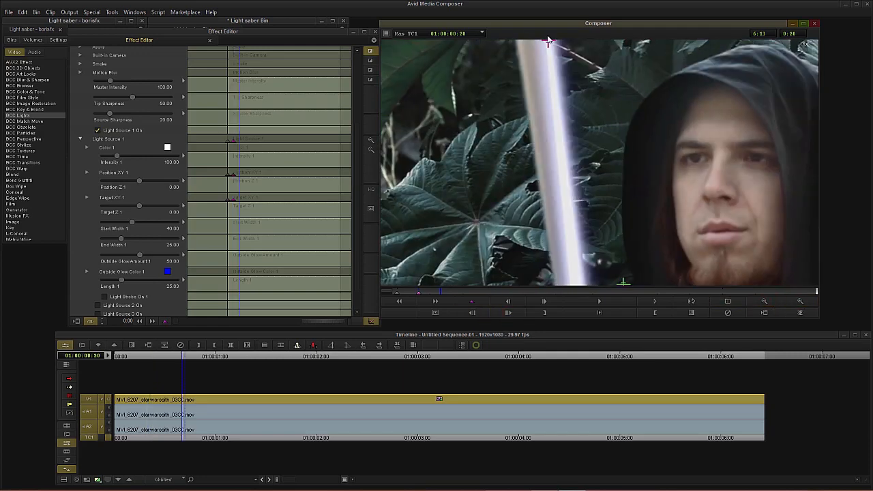
{"action": "left_click_drag", "start_coordinate": [549, 42], "coordinate": [532, 43]}
{"action": "left_click_drag", "start_coordinate": [508, 244], "coordinate": [510, 109]}
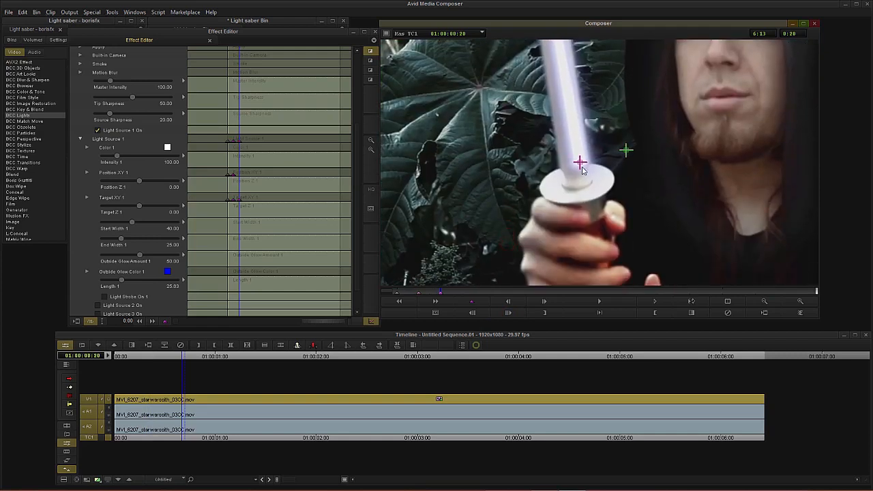
{"action": "left_click_drag", "start_coordinate": [582, 167], "coordinate": [579, 188]}
Step: Enable Bypass to see the bare prop, advance 10 frames, and realign the beam start and target
{"action": "scroll", "coordinate": [87, 92], "scroll_direction": "up", "scroll_amount": 4}
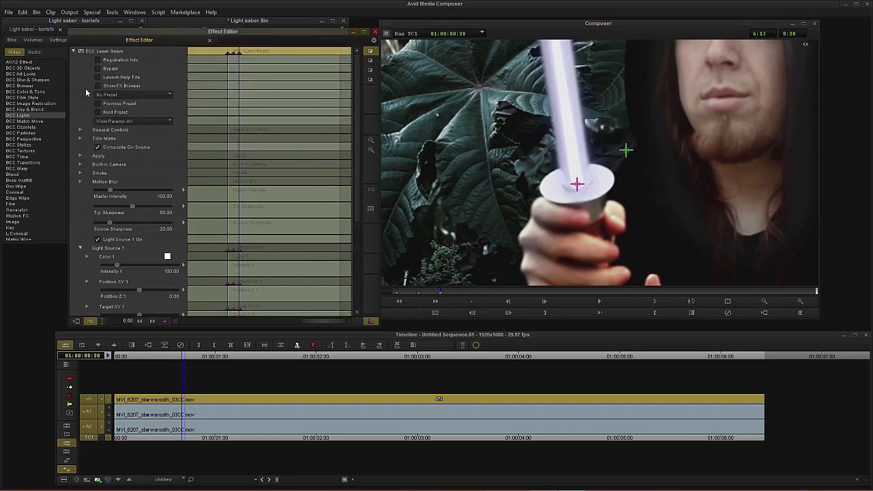
{"action": "left_click", "coordinate": [97, 69]}
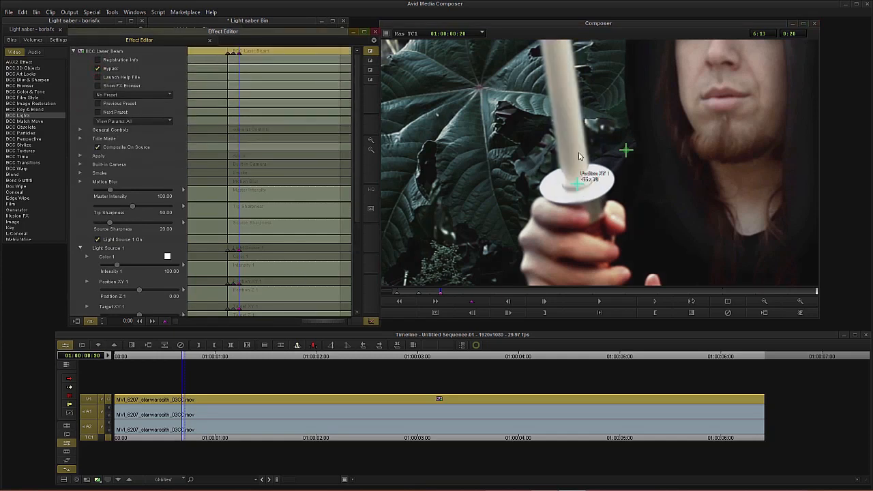
{"action": "left_click", "coordinate": [508, 313]}
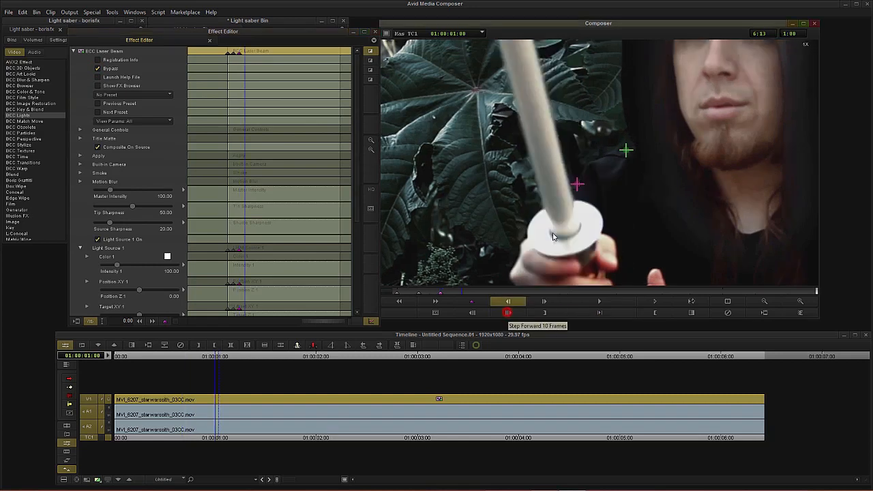
{"action": "left_click_drag", "start_coordinate": [577, 185], "coordinate": [566, 232]}
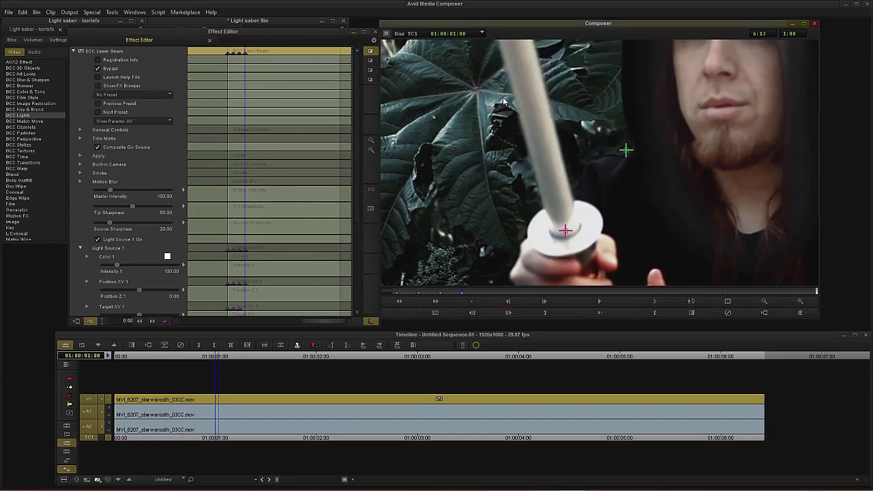
{"action": "left_click_drag", "start_coordinate": [490, 102], "coordinate": [495, 233]}
{"action": "left_click", "coordinate": [764, 301]}
Step: Step forward to 2:20 and realign the beam's start point with the top of the hilt
{"action": "left_click", "coordinate": [508, 313]}
{"action": "left_click", "coordinate": [508, 313]}
{"action": "left_click", "coordinate": [508, 313]}
{"action": "left_click", "coordinate": [764, 302]}
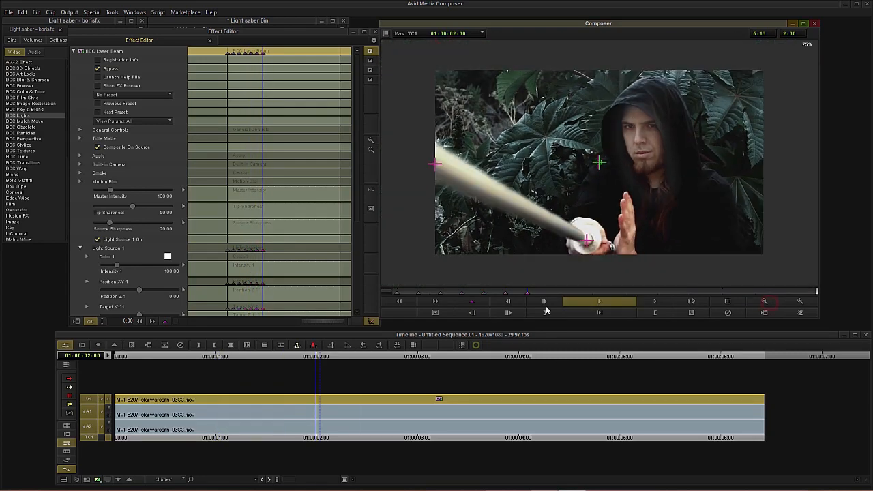
{"action": "left_click", "coordinate": [509, 313]}
{"action": "left_click", "coordinate": [508, 313]}
Step: Keep stepping through the clip in 10-frame increments, realigning the beam target to the blade tip up to the last frame
{"action": "left_click", "coordinate": [508, 313]}
{"action": "left_click", "coordinate": [801, 302]}
{"action": "left_click_drag", "start_coordinate": [589, 282], "coordinate": [591, 285]}
{"action": "left_click", "coordinate": [508, 313]}
{"action": "left_click", "coordinate": [508, 313]}
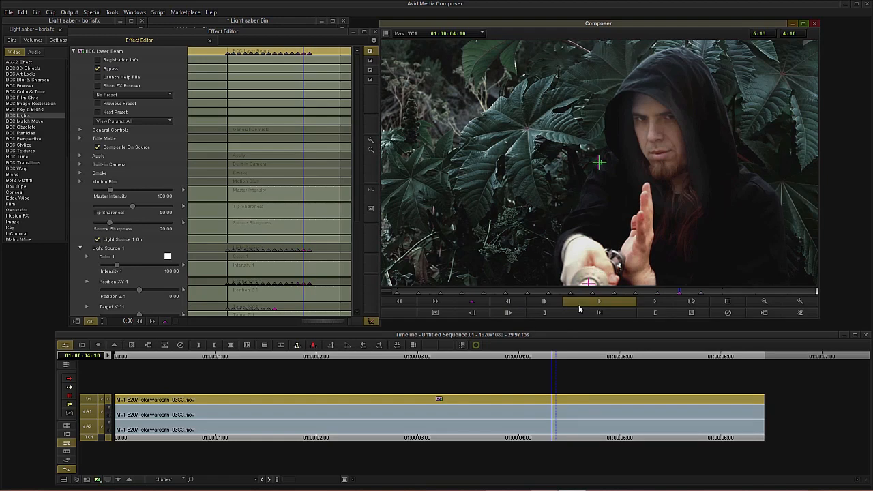
{"action": "left_click", "coordinate": [509, 313]}
{"action": "left_click", "coordinate": [764, 301]}
{"action": "left_click_drag", "start_coordinate": [493, 243], "coordinate": [490, 164]}
{"action": "left_click", "coordinate": [509, 313]}
{"action": "left_click", "coordinate": [508, 313]}
{"action": "left_click", "coordinate": [800, 302]}
{"action": "left_click", "coordinate": [509, 314]}
{"action": "left_click", "coordinate": [508, 313]}
{"action": "left_click_drag", "start_coordinate": [434, 169], "coordinate": [553, 71]}
{"action": "left_click", "coordinate": [509, 313]}
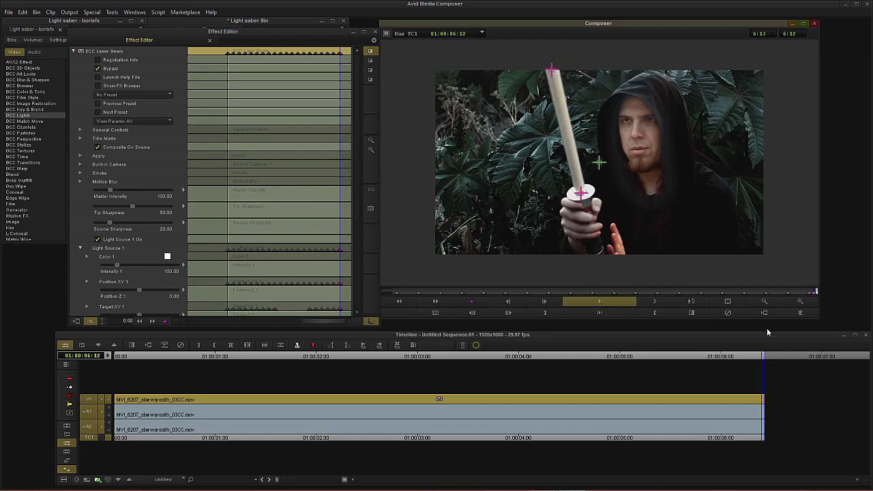
Step: Scrub back through the clip and correct the beam target at in-between frames where it drifts off the blade
{"action": "left_click_drag", "start_coordinate": [805, 294], "coordinate": [605, 302]}
{"action": "key", "text": "Left"}
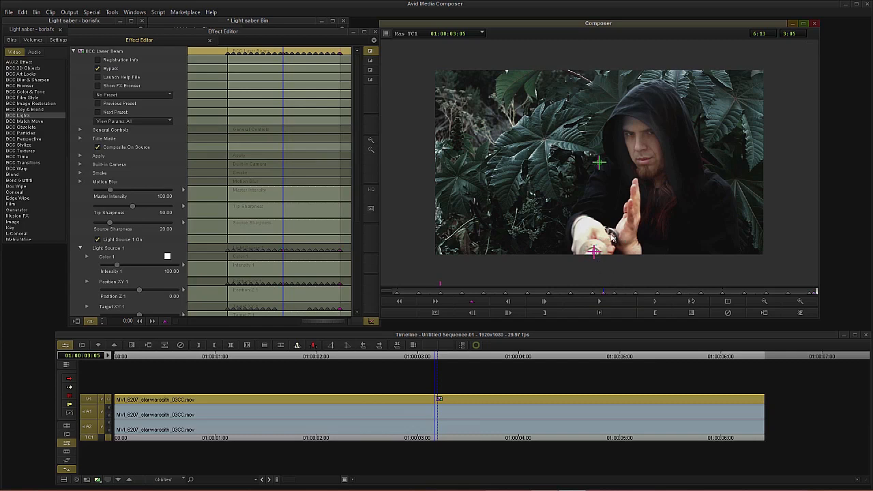
{"action": "left_click_drag", "start_coordinate": [600, 295], "coordinate": [496, 297]}
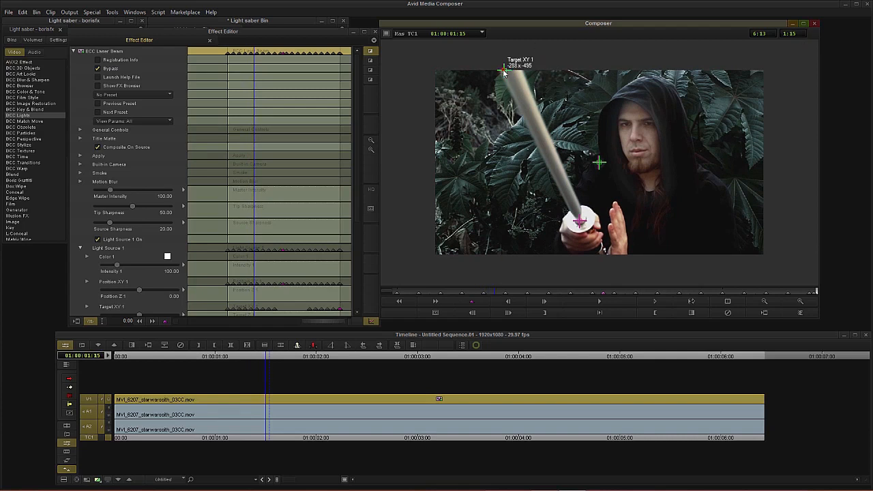
{"action": "mouse_move", "coordinate": [504, 72]}
{"action": "left_mouse_down"}
{"action": "mouse_move", "coordinate": [522, 68]}
{"action": "mouse_move", "coordinate": [512, 70]}
{"action": "left_mouse_up"}
{"action": "left_click_drag", "start_coordinate": [496, 294], "coordinate": [518, 293]}
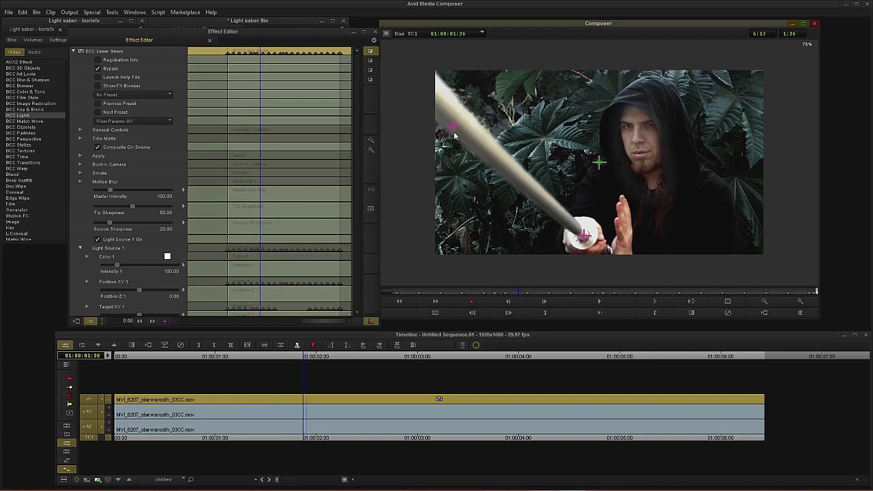
{"action": "left_click_drag", "start_coordinate": [452, 129], "coordinate": [444, 107]}
{"action": "left_click_drag", "start_coordinate": [521, 294], "coordinate": [536, 298]}
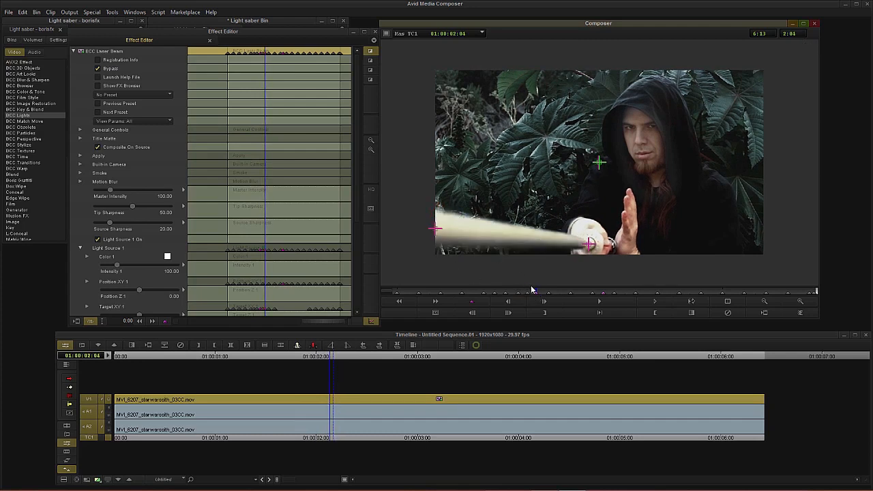
{"action": "left_click_drag", "start_coordinate": [532, 291], "coordinate": [423, 290]}
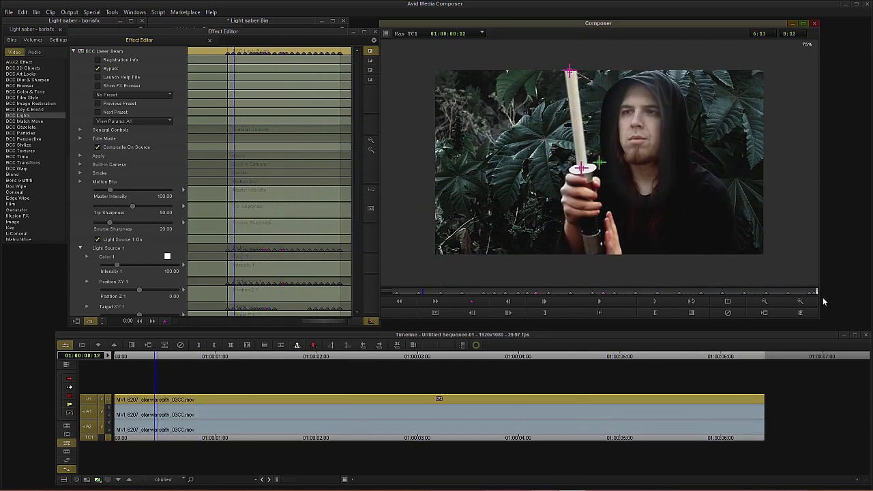
Step: Turn off Bypass and return to the clip's first frame
{"action": "left_click", "coordinate": [801, 300]}
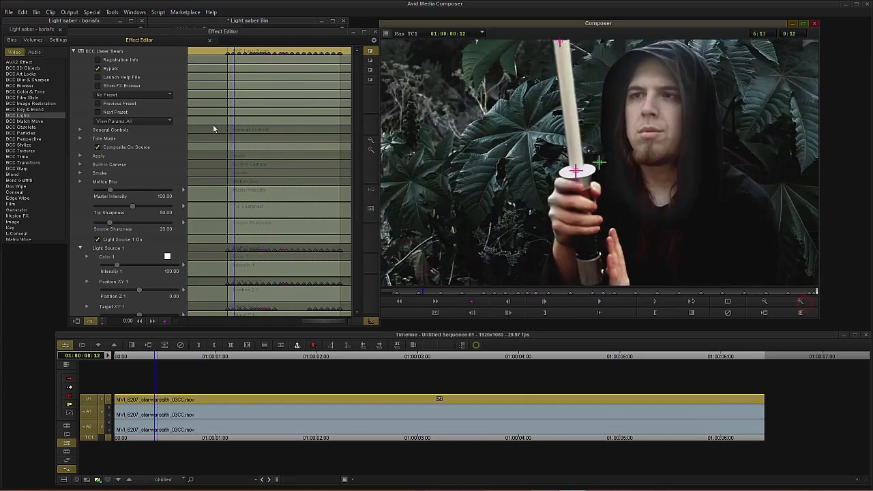
{"action": "left_click", "coordinate": [97, 68]}
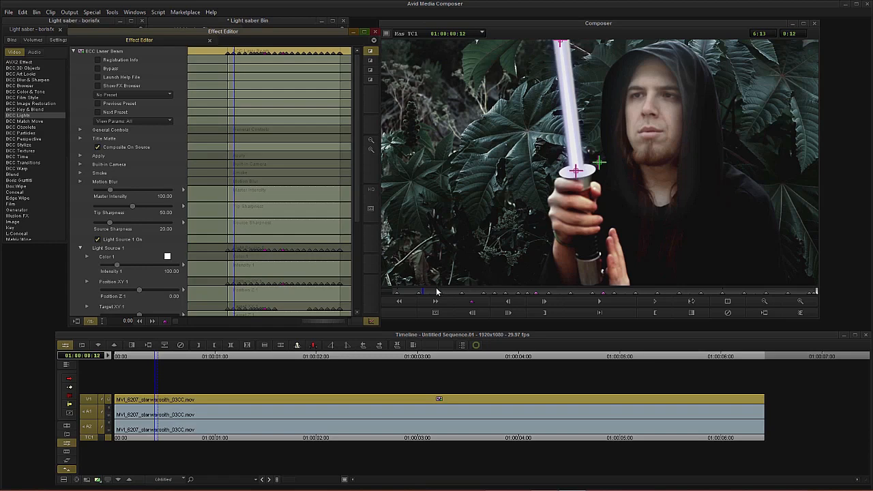
{"action": "left_click_drag", "start_coordinate": [426, 292], "coordinate": [377, 290]}
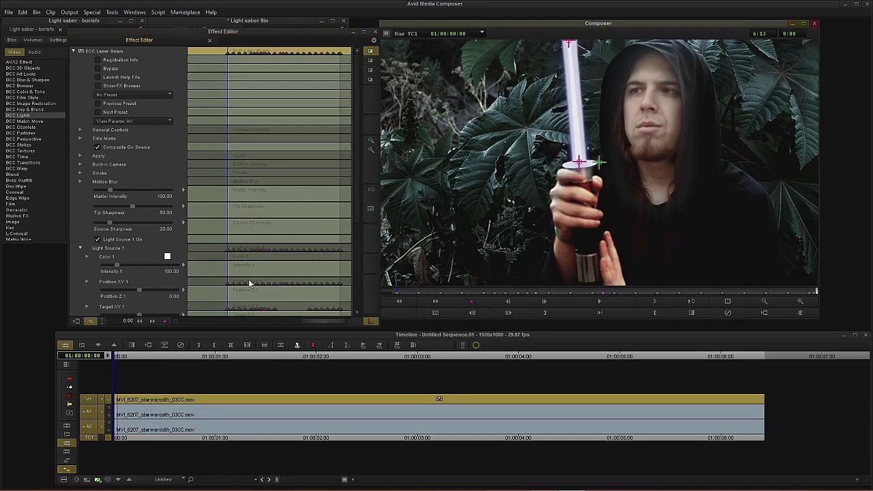
Step: Set the beam's Start Width 1 and End Width 1 to 55
{"action": "left_click", "coordinate": [79, 273]}
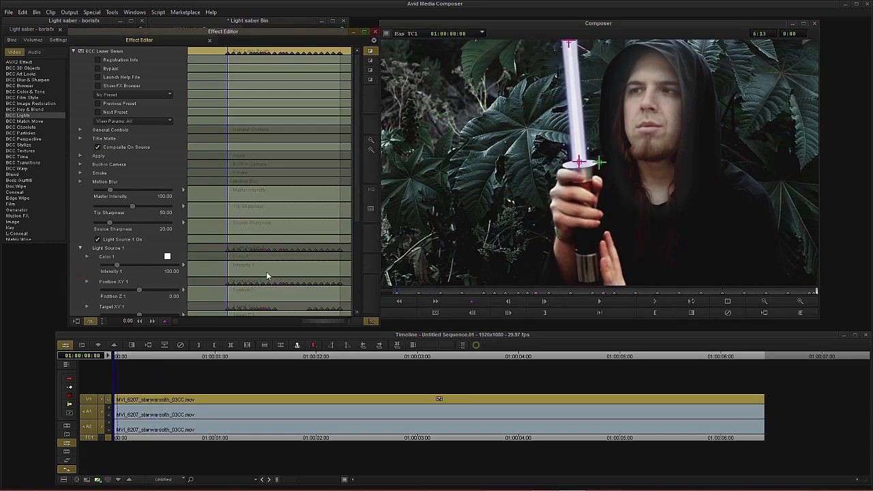
{"action": "scroll", "coordinate": [83, 271], "scroll_direction": "down", "scroll_amount": 5}
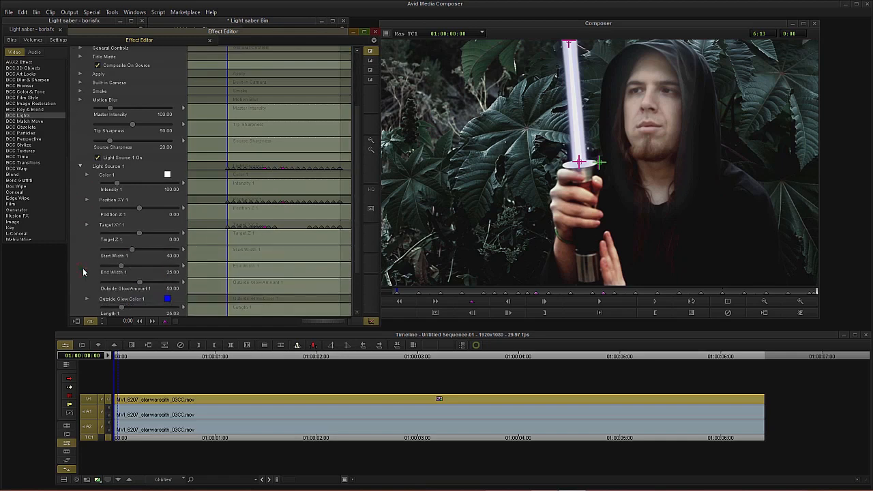
{"action": "scroll", "coordinate": [84, 271], "scroll_direction": "down", "scroll_amount": 1}
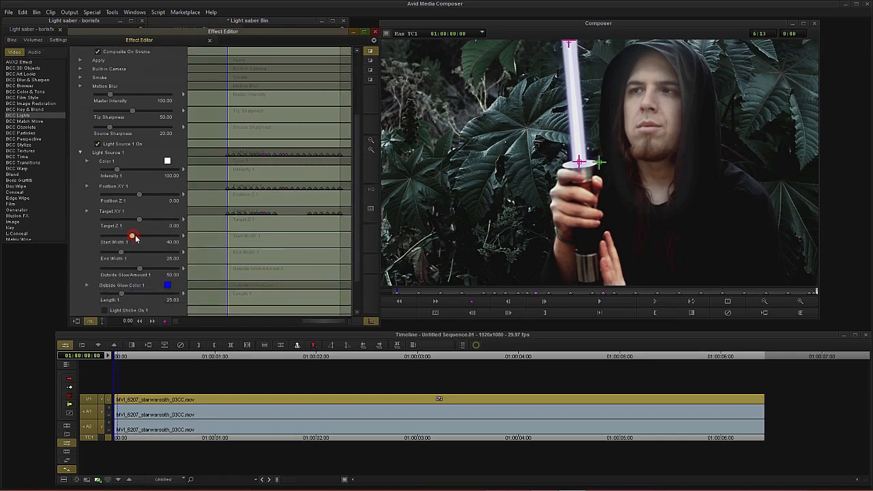
{"action": "left_click_drag", "start_coordinate": [135, 238], "coordinate": [143, 235]}
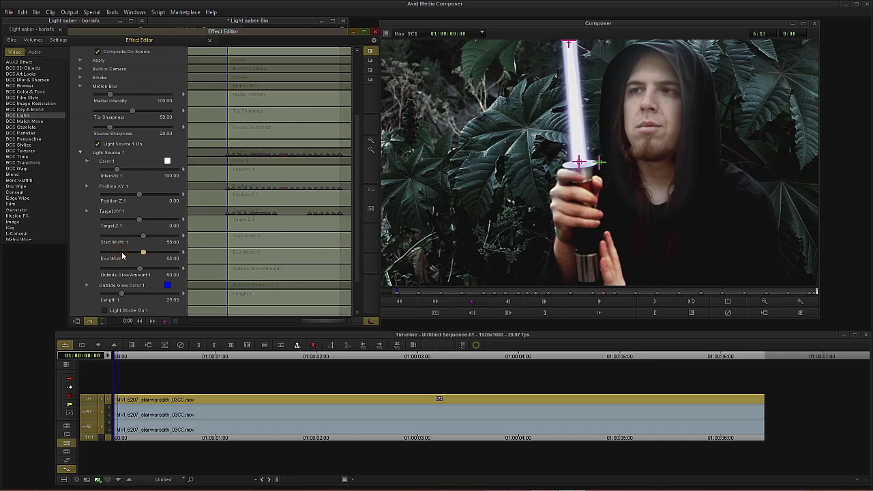
Step: Set Length 1 to 34.38 and preview the thicker beam
{"action": "left_click_drag", "start_coordinate": [401, 291], "coordinate": [509, 297]}
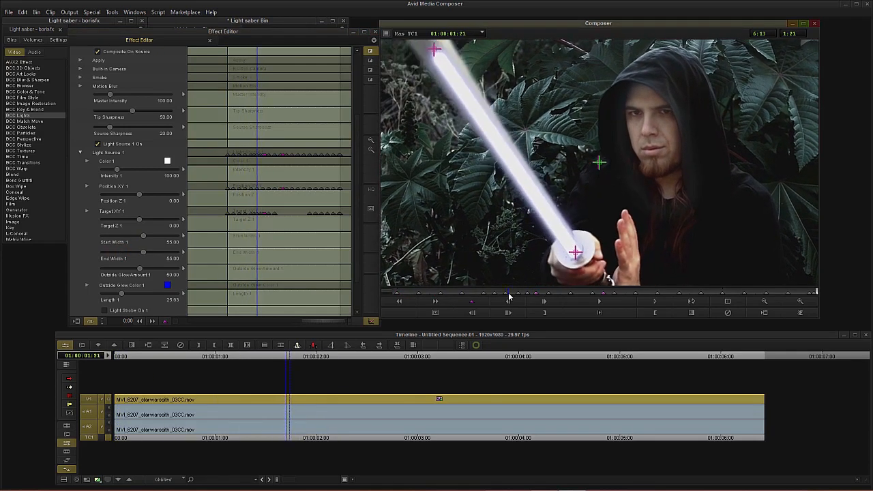
{"action": "left_click", "coordinate": [764, 301]}
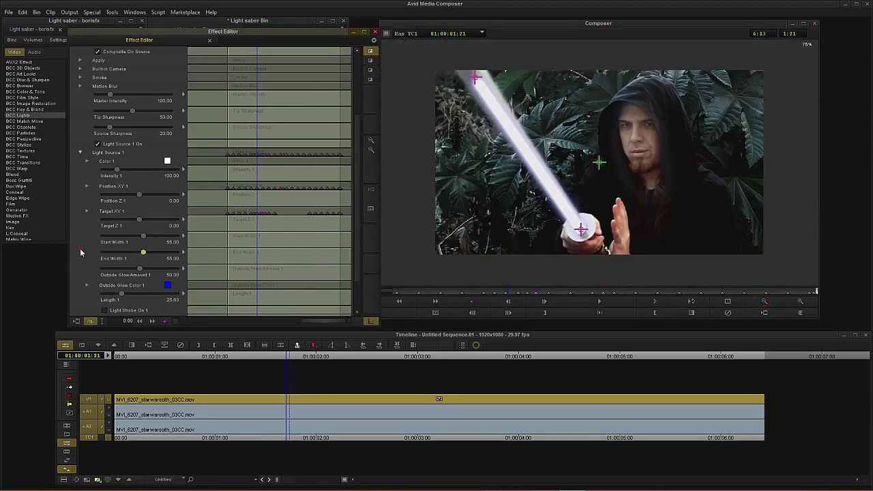
{"action": "scroll", "coordinate": [82, 251], "scroll_direction": "down", "scroll_amount": 2}
{"action": "left_click_drag", "start_coordinate": [123, 269], "coordinate": [129, 268]}
{"action": "left_click_drag", "start_coordinate": [510, 293], "coordinate": [488, 304]}
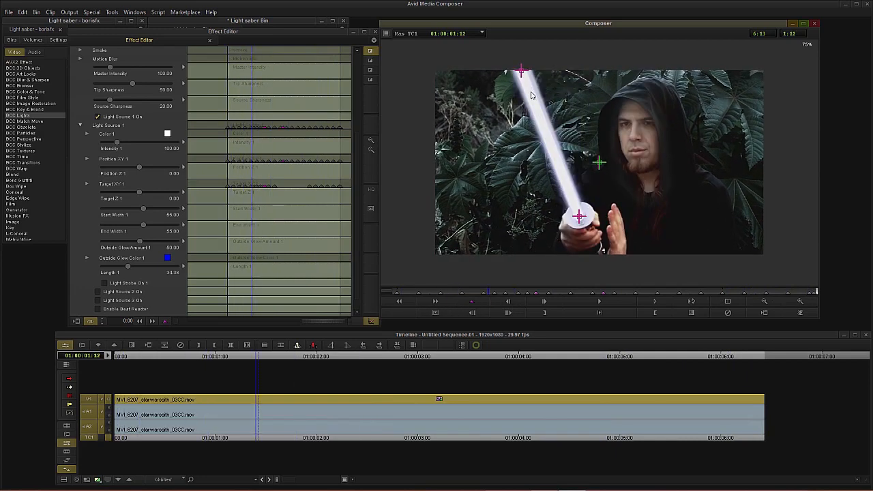
{"action": "left_click", "coordinate": [800, 303]}
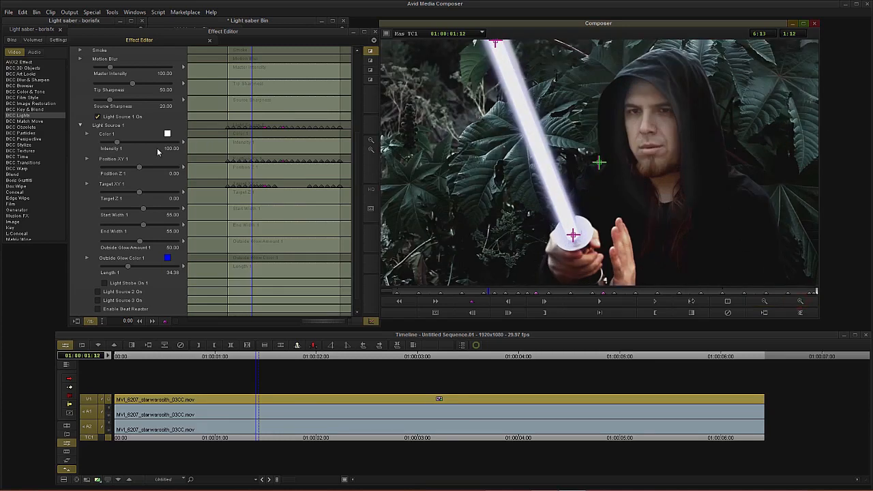
Step: Collapse Light Source 1, expand Motion Blur, and turn on Motion Blur On
{"action": "left_click", "coordinate": [79, 126]}
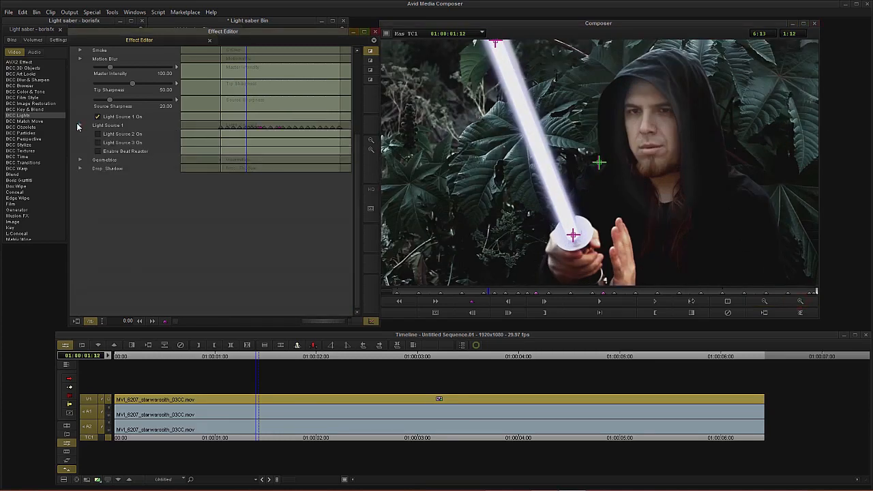
{"action": "scroll", "coordinate": [81, 117], "scroll_direction": "up", "scroll_amount": 3}
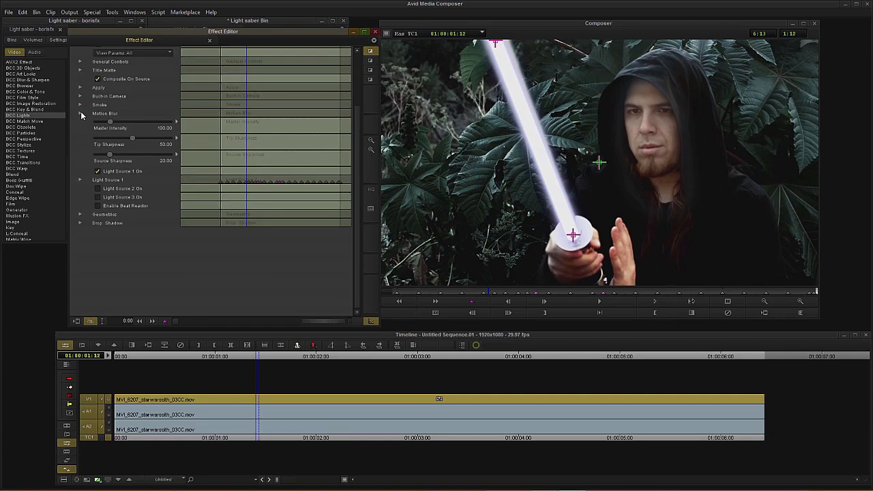
{"action": "left_click", "coordinate": [80, 113]}
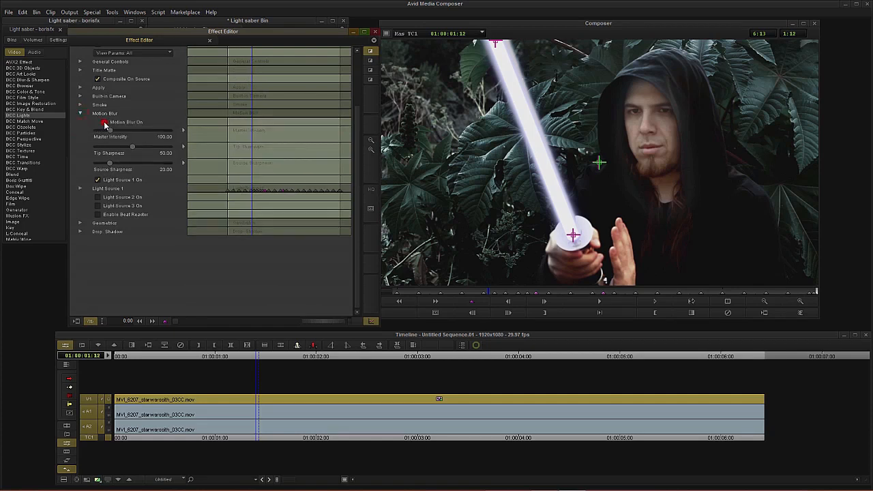
{"action": "left_click", "coordinate": [105, 123]}
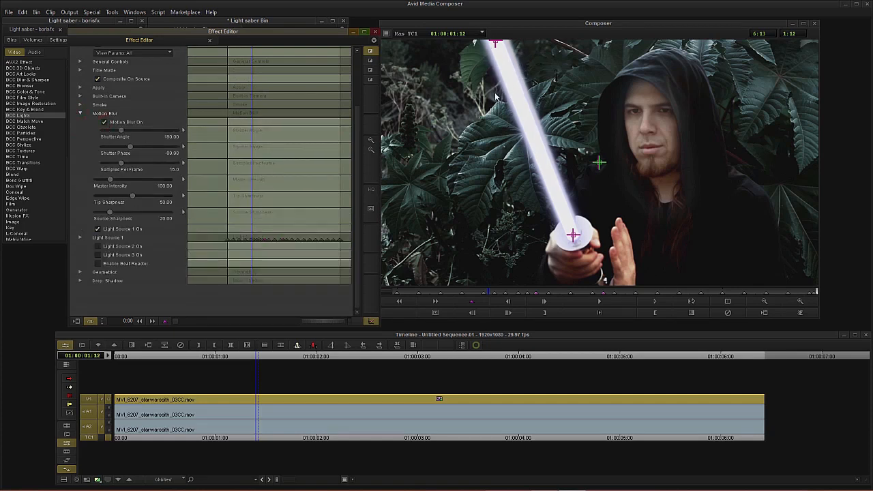
Step: Set the motion blur Shutter Angle to 720 and Shutter Phase to 350
{"action": "left_click_drag", "start_coordinate": [121, 130], "coordinate": [189, 132]}
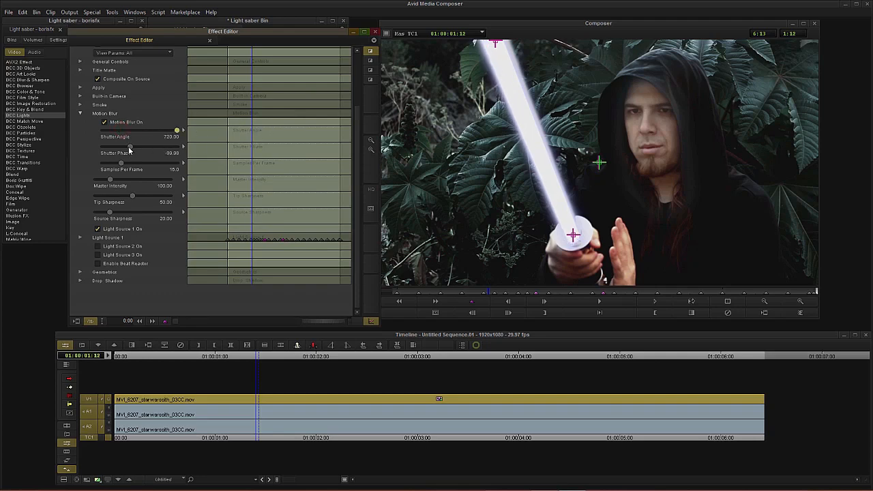
{"action": "left_click_drag", "start_coordinate": [129, 148], "coordinate": [104, 152]}
{"action": "left_click_drag", "start_coordinate": [196, 149], "coordinate": [287, 143]}
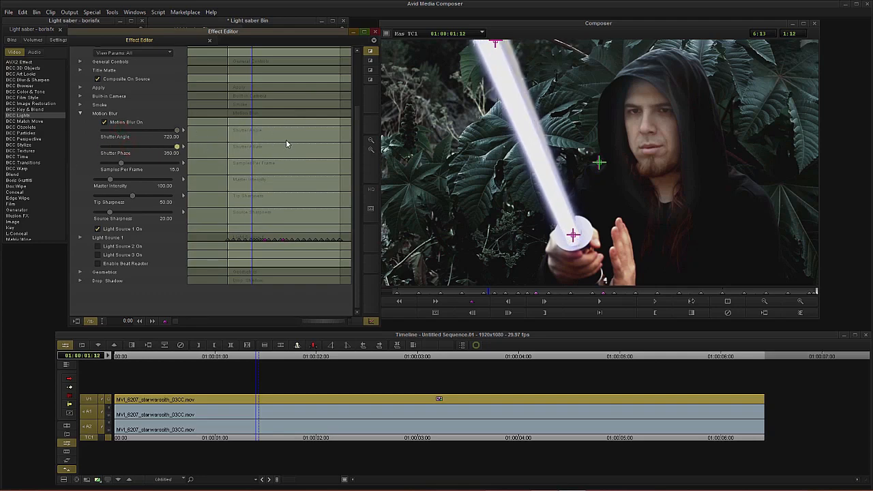
Step: Set the motion blur Shutter Phase to -360
{"action": "left_click_drag", "start_coordinate": [179, 148], "coordinate": [103, 150]}
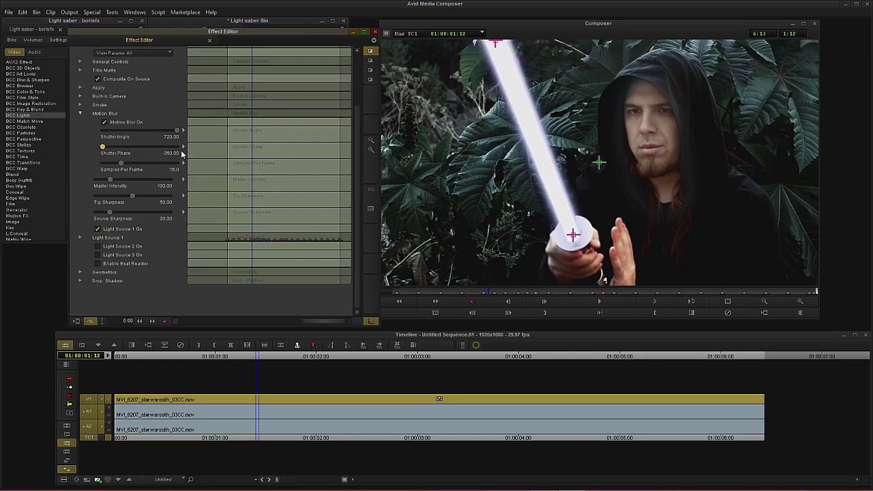
{"action": "left_click_drag", "start_coordinate": [249, 141], "coordinate": [326, 154]}
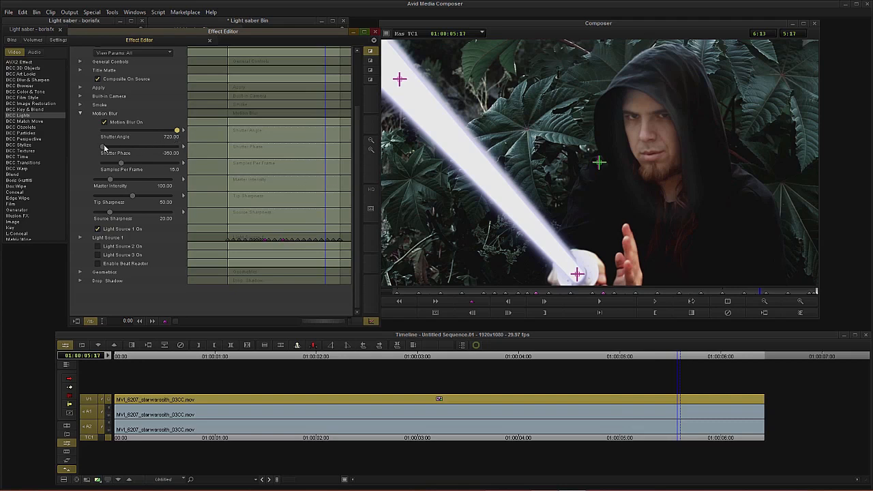
{"action": "left_click_drag", "start_coordinate": [104, 147], "coordinate": [62, 155]}
Step: Around frame 5:17, realign the beam's source crosshair with the saber hilt
{"action": "left_click", "coordinate": [756, 293]}
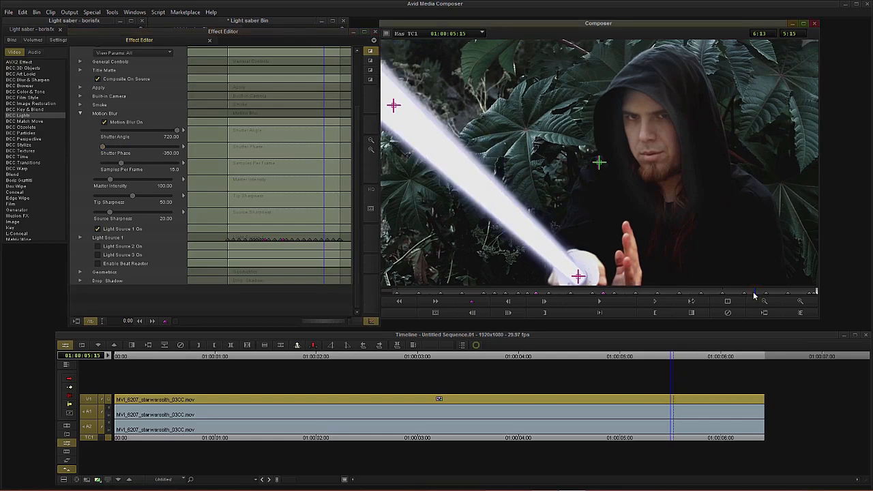
{"action": "left_click", "coordinate": [753, 296]}
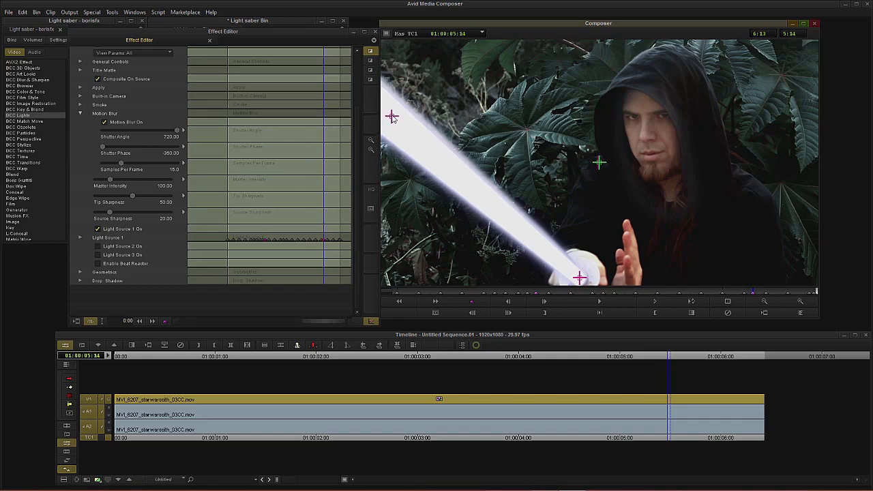
{"action": "left_click_drag", "start_coordinate": [760, 294], "coordinate": [763, 295]}
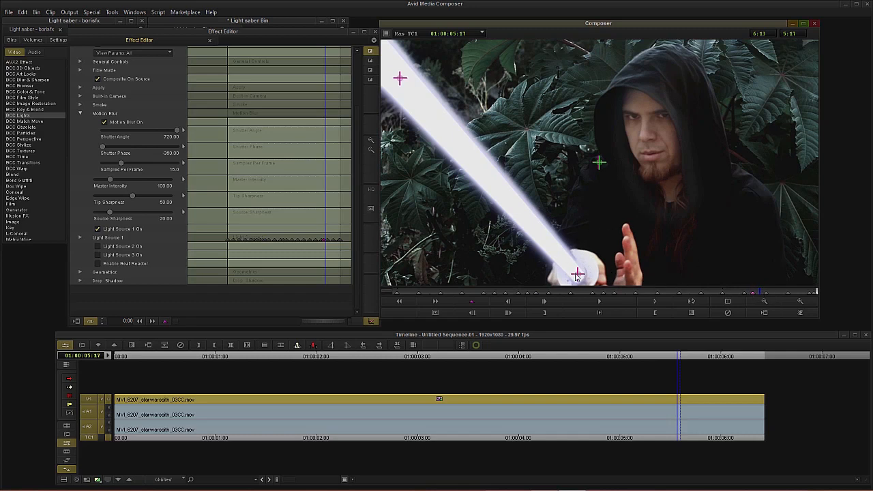
{"action": "left_click_drag", "start_coordinate": [576, 276], "coordinate": [581, 275]}
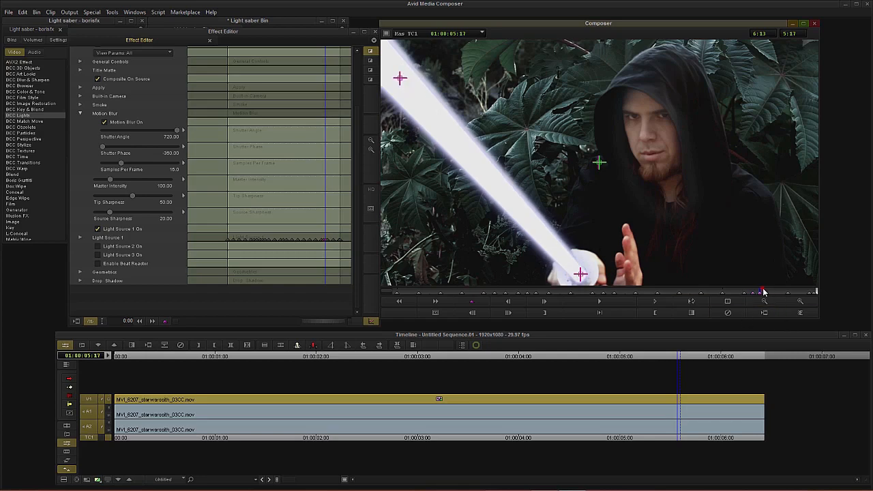
Step: Realign the beam's target and source crosshairs with the blade at frames 5:22 and 6:04
{"action": "left_click_drag", "start_coordinate": [763, 292], "coordinate": [771, 294]}
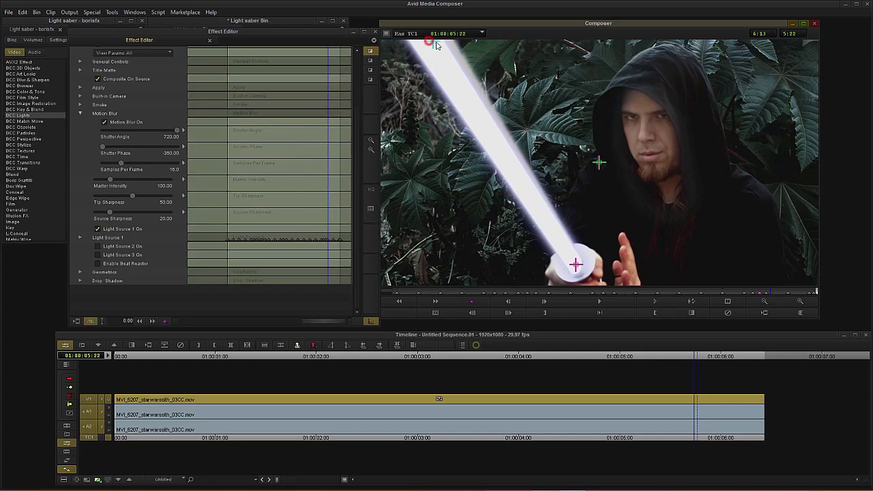
{"action": "left_click_drag", "start_coordinate": [427, 43], "coordinate": [442, 43]}
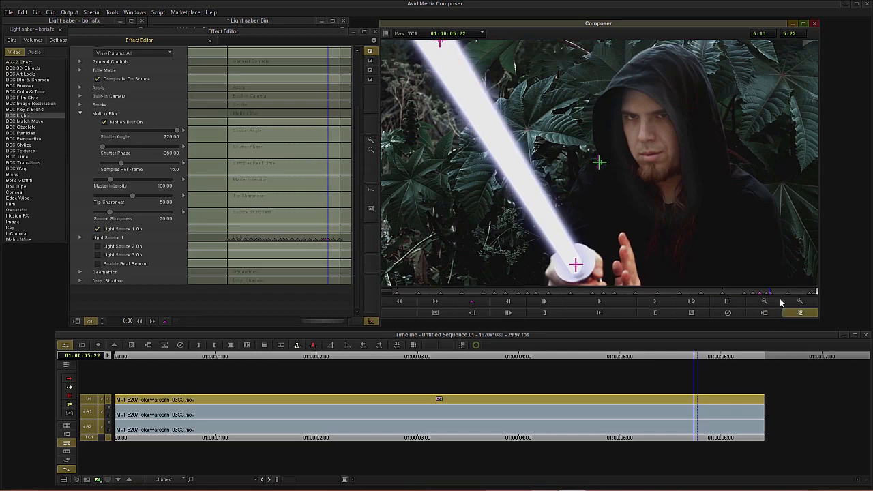
{"action": "left_click_drag", "start_coordinate": [771, 291], "coordinate": [796, 292]}
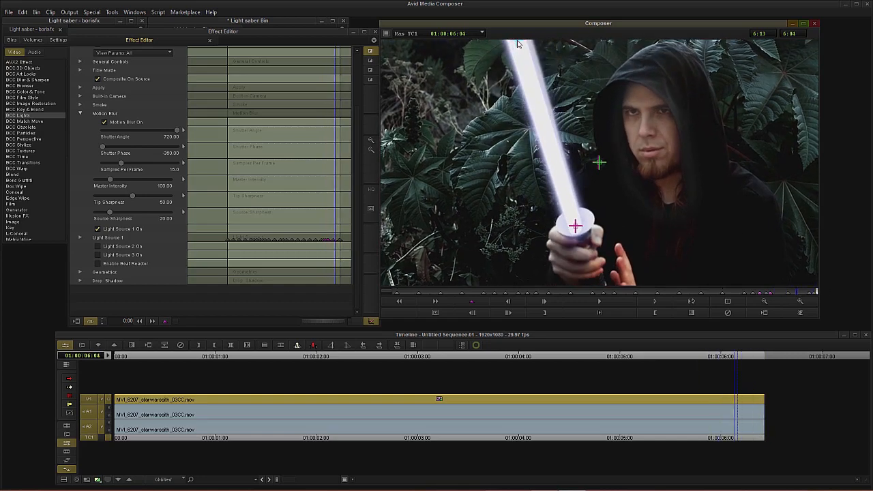
{"action": "left_click_drag", "start_coordinate": [517, 43], "coordinate": [523, 43]}
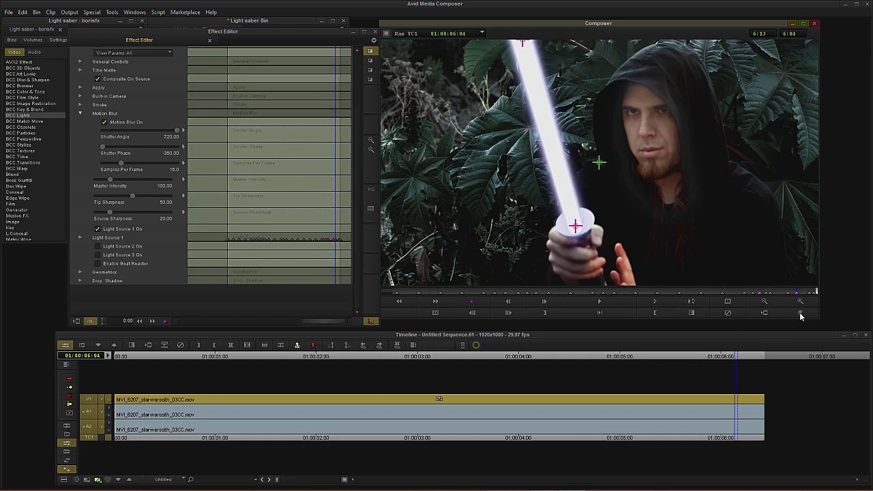
{"action": "left_click_drag", "start_coordinate": [576, 227], "coordinate": [577, 221]}
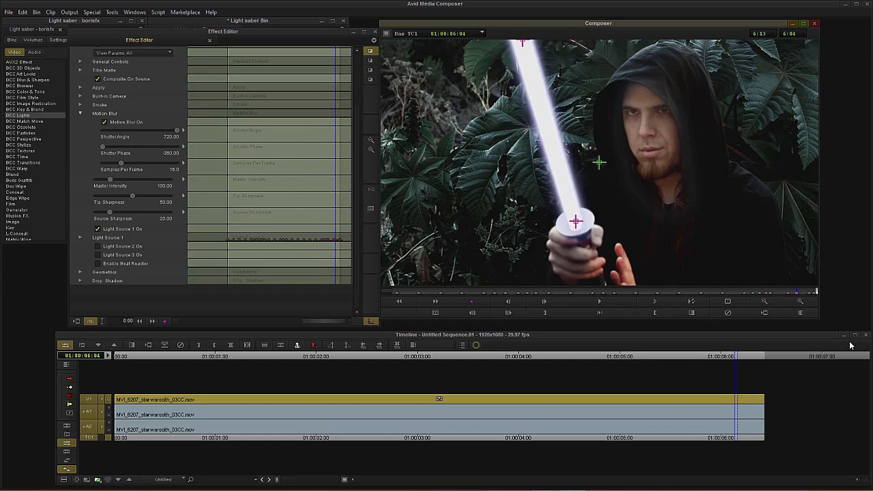
Step: Return to the clip start, expand Light Source 1 and turn on Light Strobe On 1
{"action": "left_click_drag", "start_coordinate": [802, 292], "coordinate": [723, 298]}
{"action": "left_click_drag", "start_coordinate": [592, 296], "coordinate": [390, 294]}
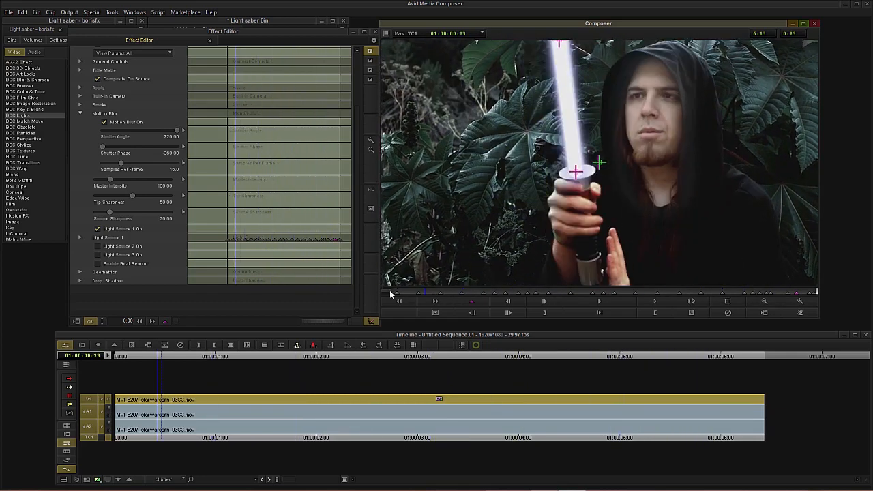
{"action": "left_click", "coordinate": [79, 237]}
{"action": "scroll", "coordinate": [82, 239], "scroll_direction": "down", "scroll_amount": 6}
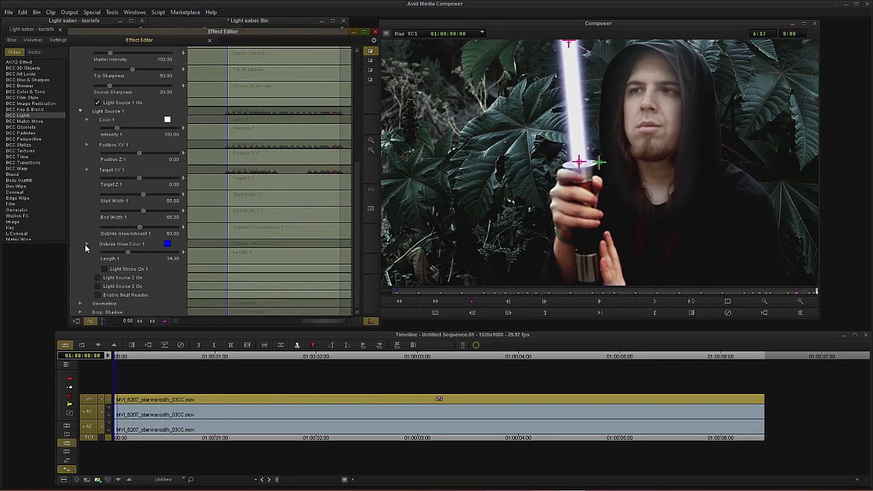
{"action": "left_click", "coordinate": [105, 270]}
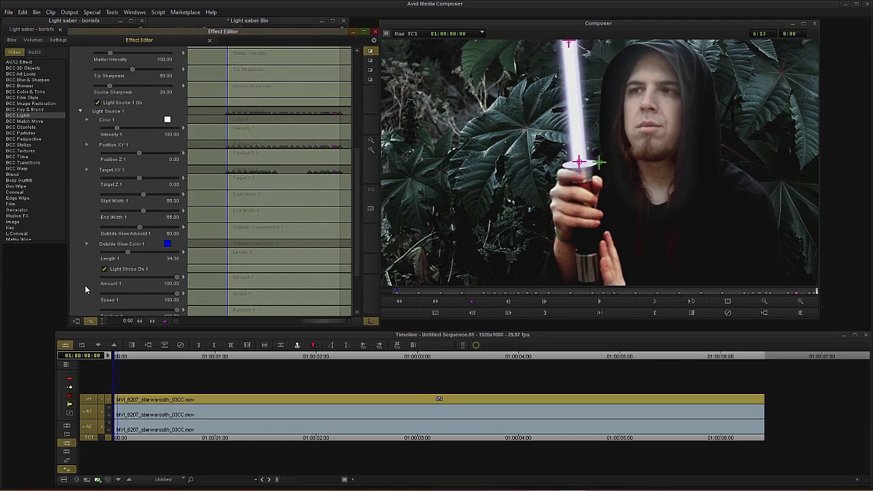
Step: Set the strobe Amount 1 to 33.13 and Speed 1 to 93.13
{"action": "left_click_drag", "start_coordinate": [232, 188], "coordinate": [239, 189]}
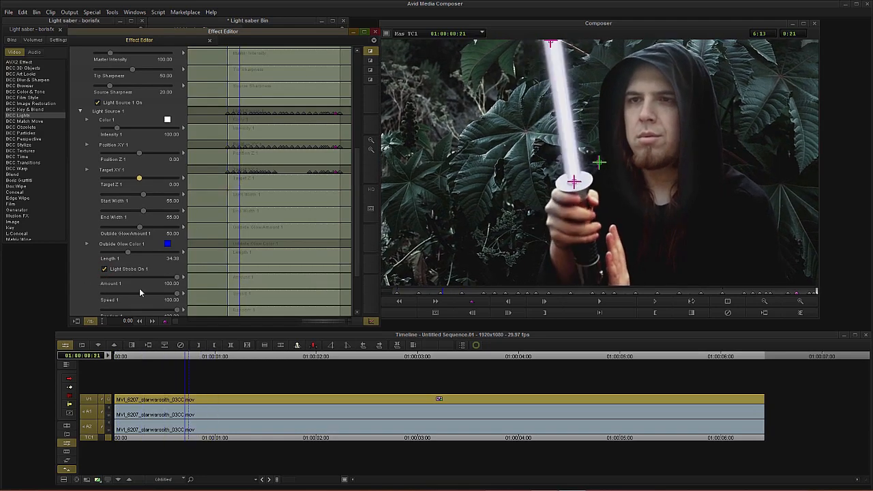
{"action": "scroll", "coordinate": [91, 283], "scroll_direction": "down", "scroll_amount": 2}
{"action": "left_click", "coordinate": [127, 236]}
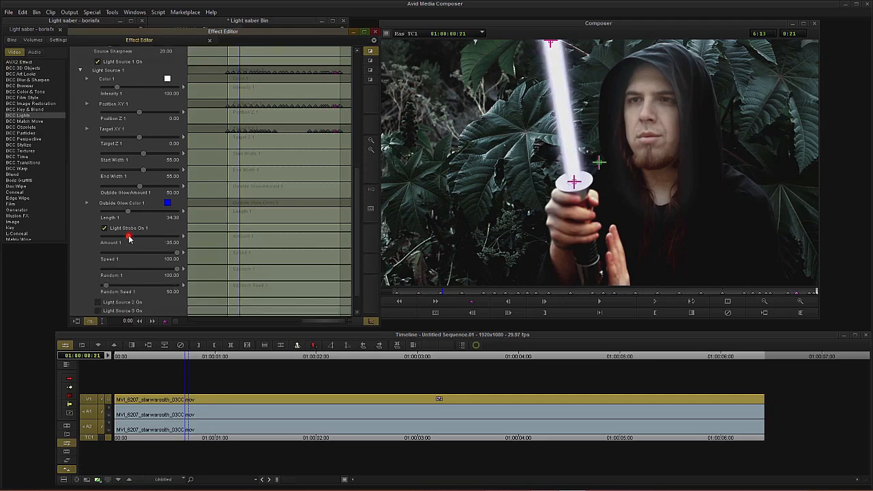
{"action": "left_click_drag", "start_coordinate": [122, 239], "coordinate": [125, 240]}
{"action": "left_click_drag", "start_coordinate": [170, 258], "coordinate": [165, 258]}
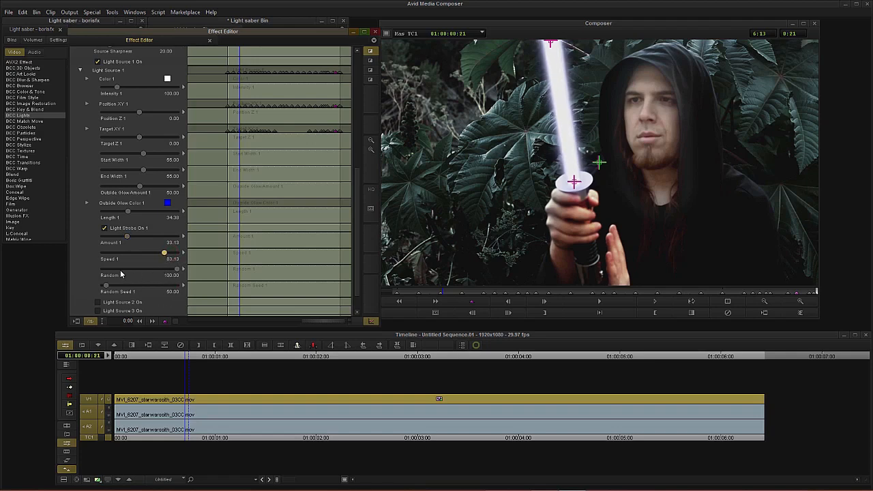
Step: Preview the strobing beam and set Random 1 to 39.38
{"action": "key", "text": "space"}
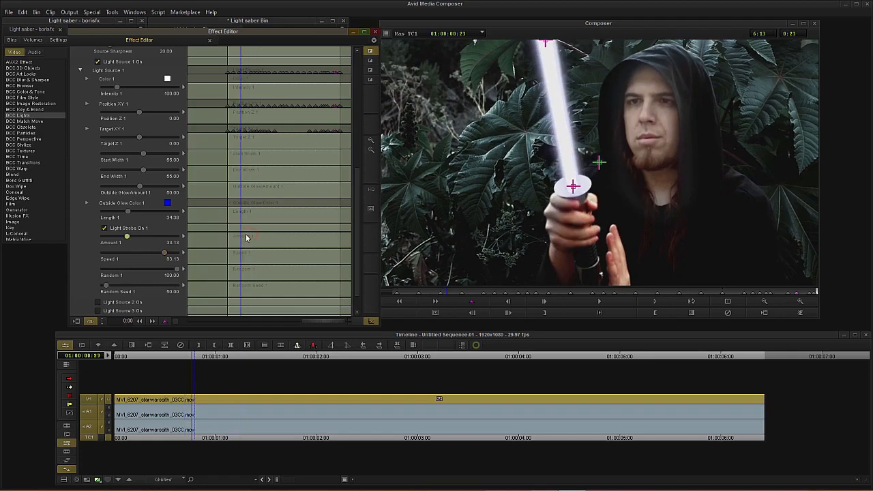
{"action": "left_click_drag", "start_coordinate": [263, 228], "coordinate": [247, 233]}
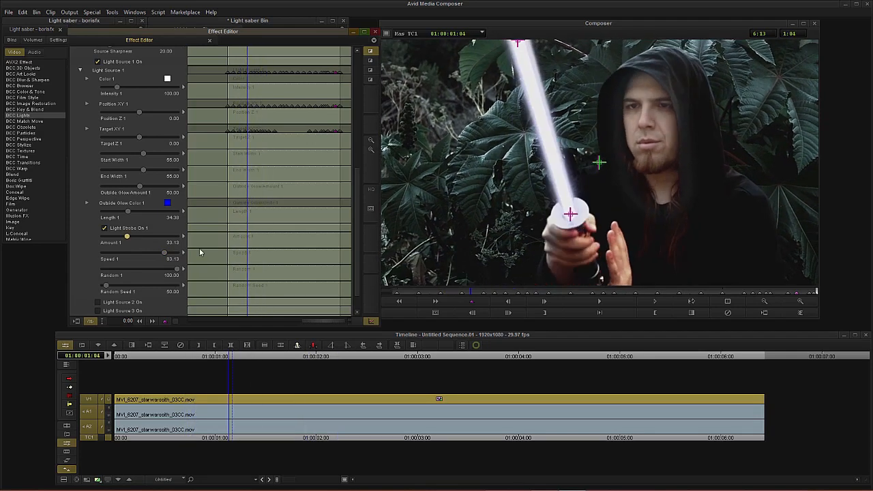
{"action": "left_click_drag", "start_coordinate": [173, 271], "coordinate": [49, 276]}
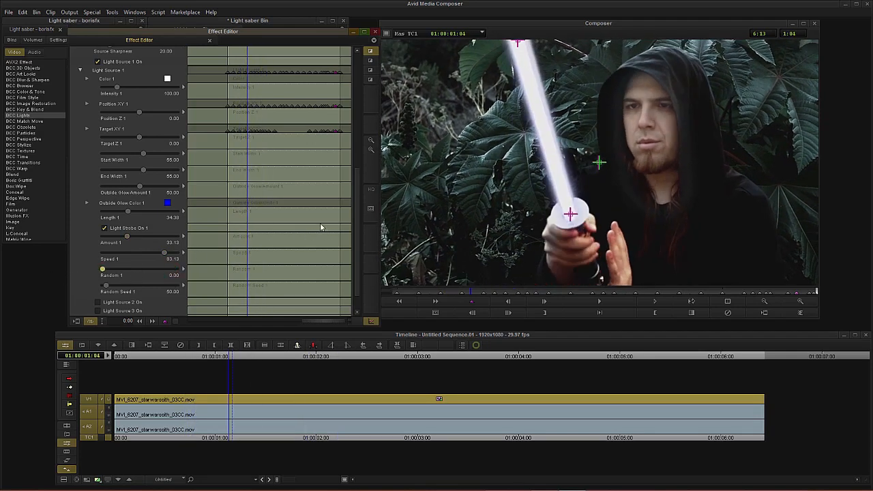
{"action": "left_click_drag", "start_coordinate": [250, 202], "coordinate": [260, 234]}
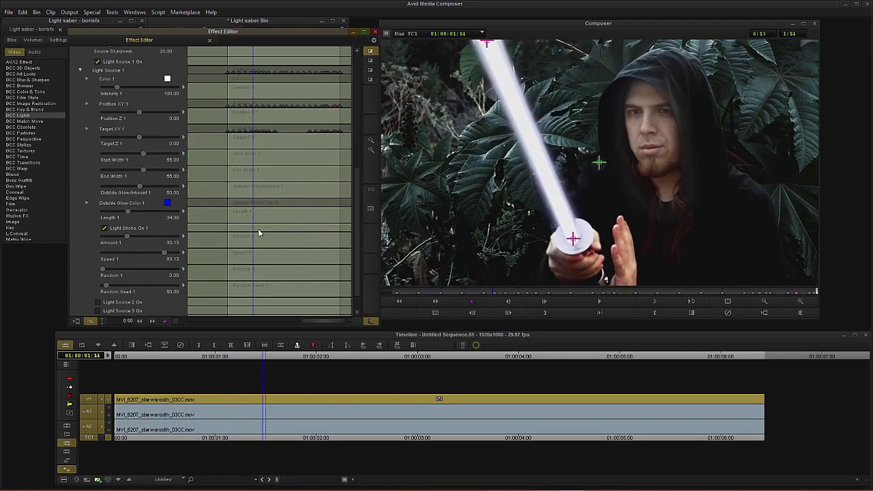
{"action": "left_click_drag", "start_coordinate": [116, 272], "coordinate": [133, 273]}
{"action": "left_click_drag", "start_coordinate": [256, 243], "coordinate": [205, 247]}
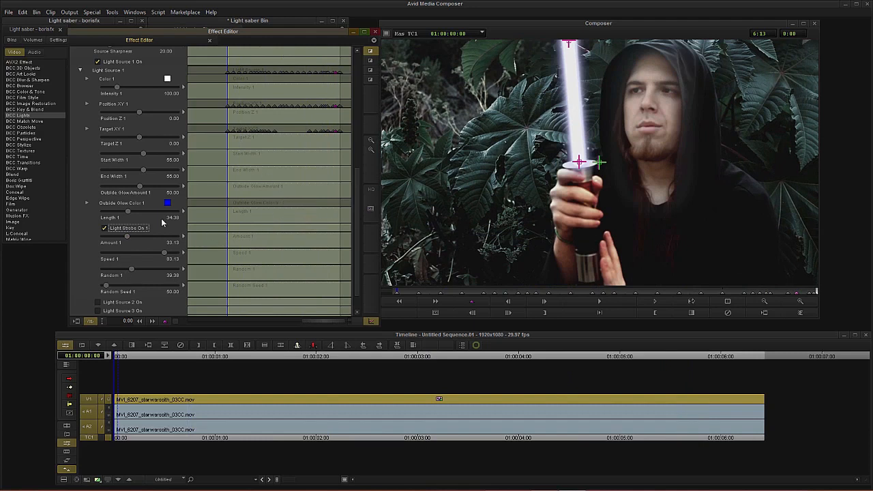
Step: Set the beam's Color 1 to a light yellow
{"action": "scroll", "coordinate": [81, 242], "scroll_direction": "up", "scroll_amount": 3}
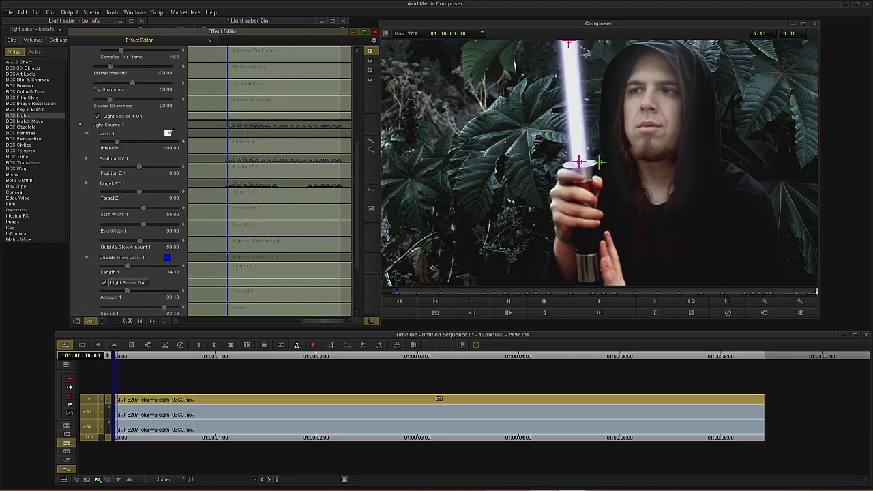
{"action": "left_click", "coordinate": [168, 133]}
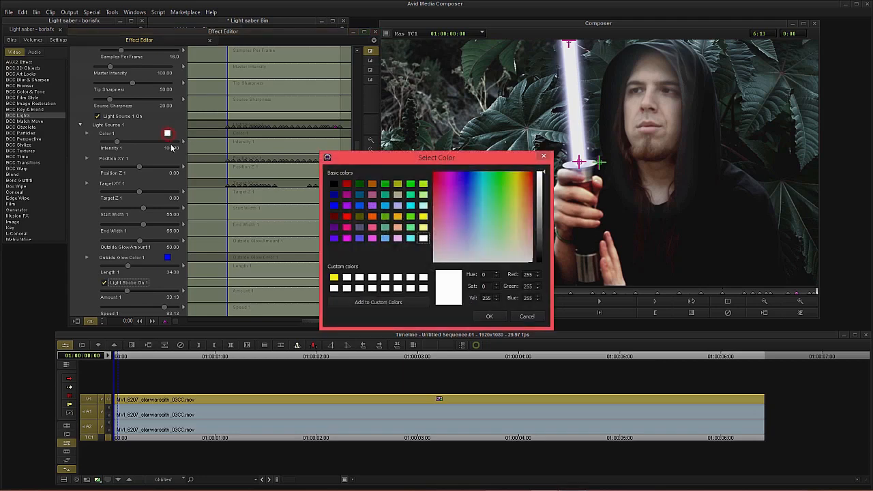
{"action": "left_click", "coordinate": [423, 228]}
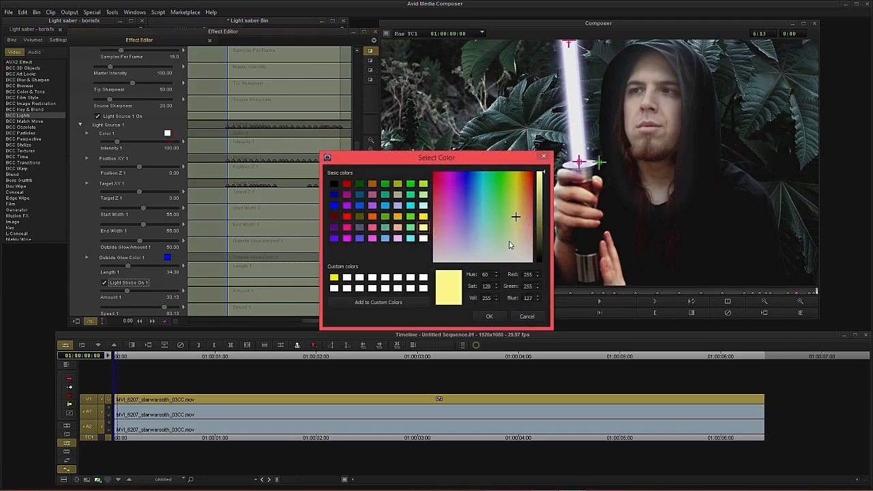
{"action": "left_click", "coordinate": [490, 317]}
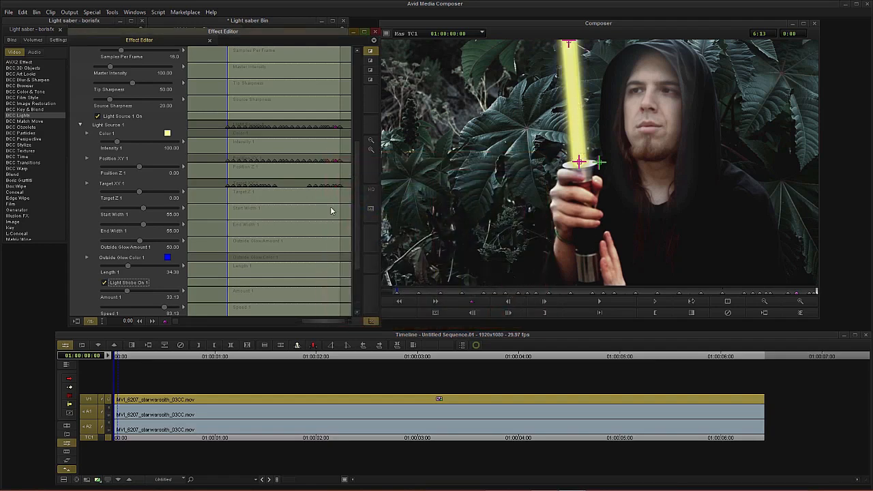
Step: Change the beam's Color 1 to a pale lavender (Hue 247, Sat 56, Val 255)
{"action": "left_click", "coordinate": [168, 257]}
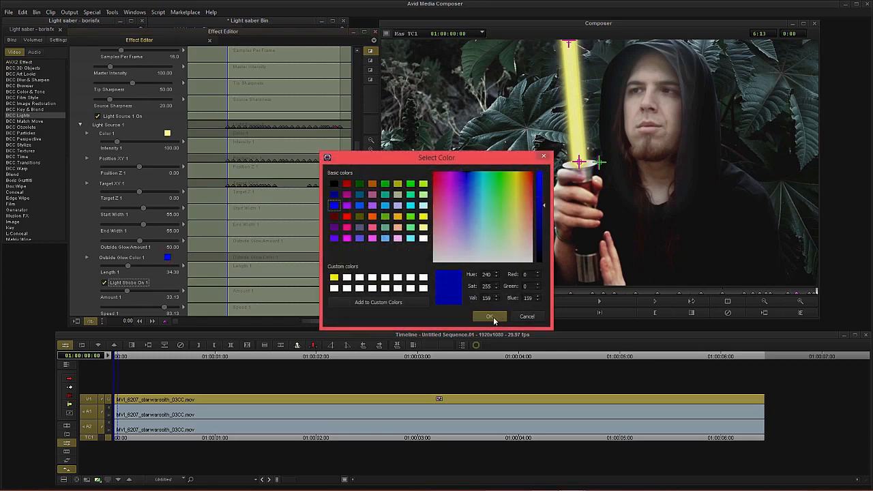
{"action": "left_click", "coordinate": [491, 316]}
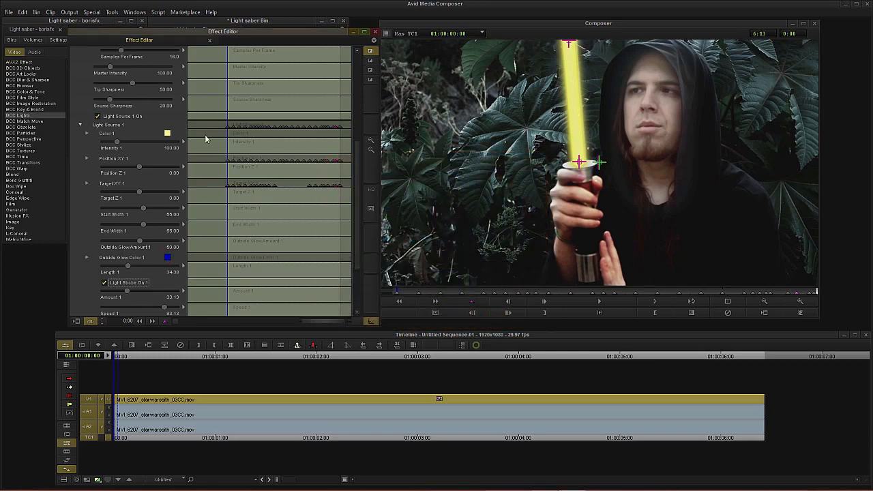
{"action": "left_click", "coordinate": [167, 132]}
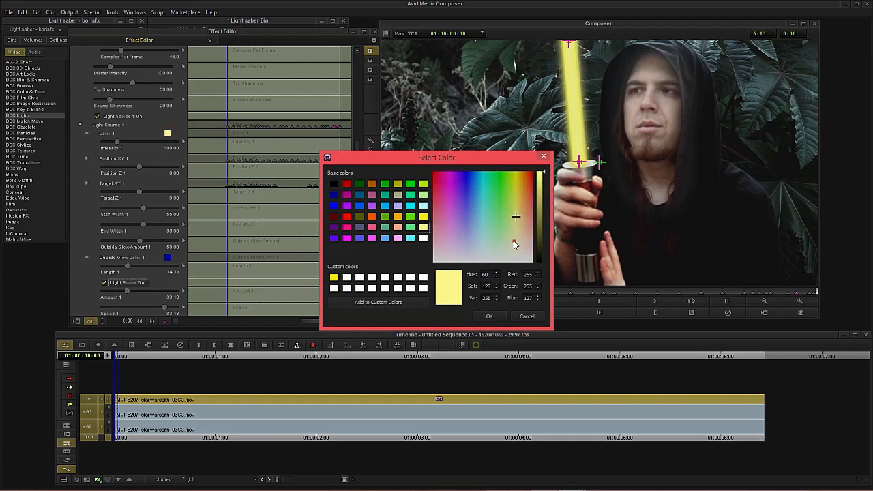
{"action": "left_click_drag", "start_coordinate": [515, 244], "coordinate": [465, 243]}
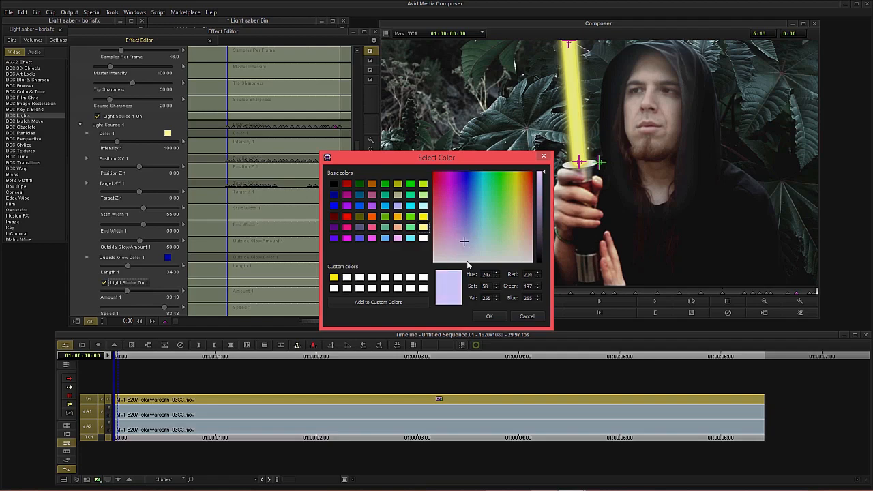
{"action": "left_click", "coordinate": [488, 316]}
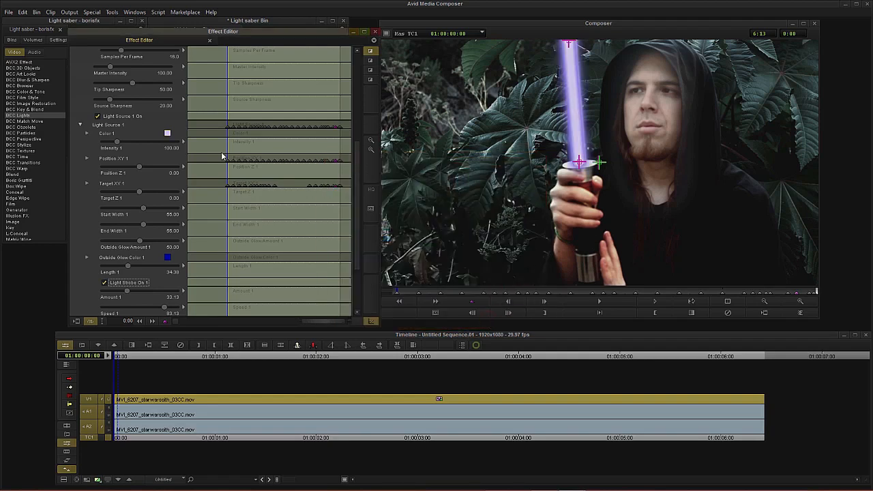
Step: Brighten Outside Glow Color 1 to a pure blue with Val 255
{"action": "left_click", "coordinate": [168, 257]}
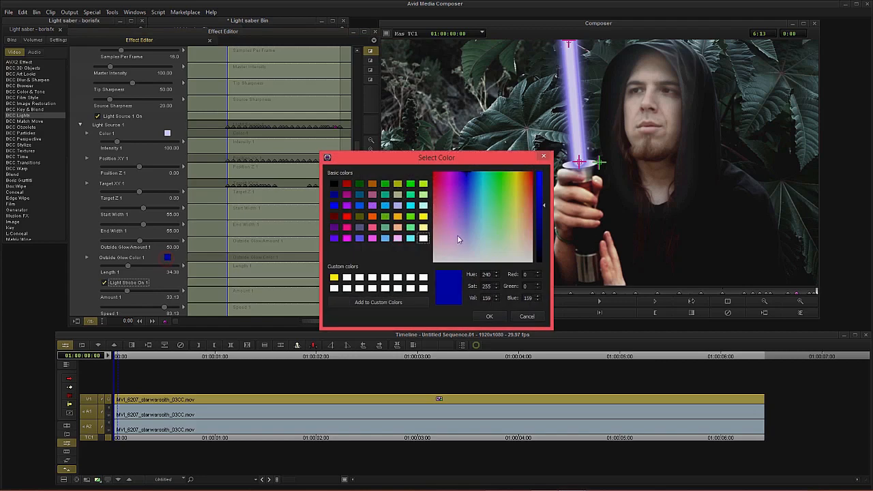
{"action": "left_click", "coordinate": [542, 196]}
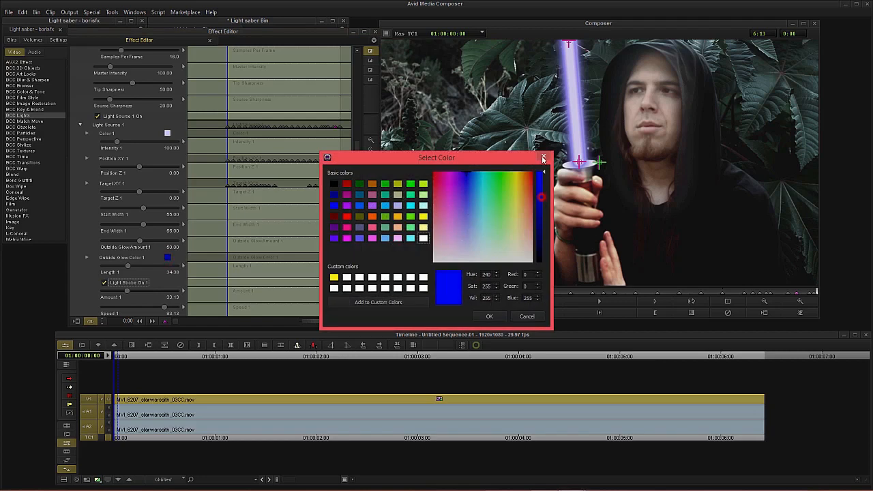
{"action": "left_click", "coordinate": [489, 317]}
{"action": "left_click", "coordinate": [598, 164]}
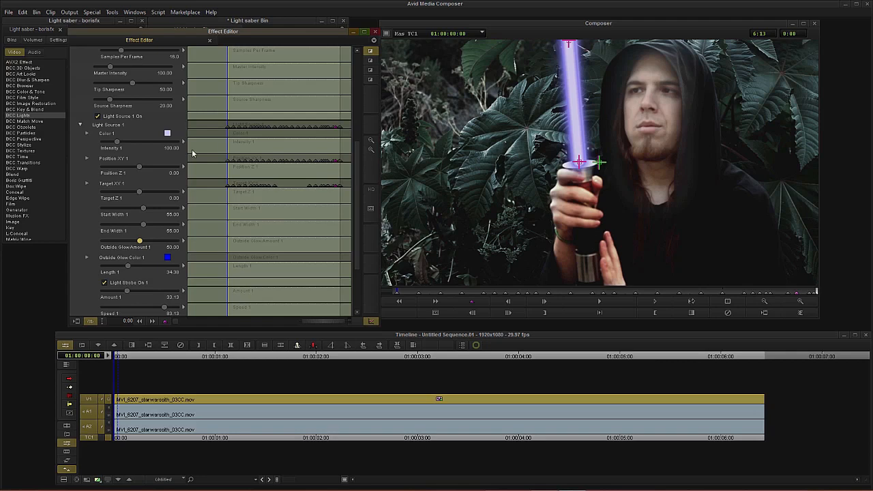
{"action": "scroll", "coordinate": [81, 212], "scroll_direction": "up", "scroll_amount": 5}
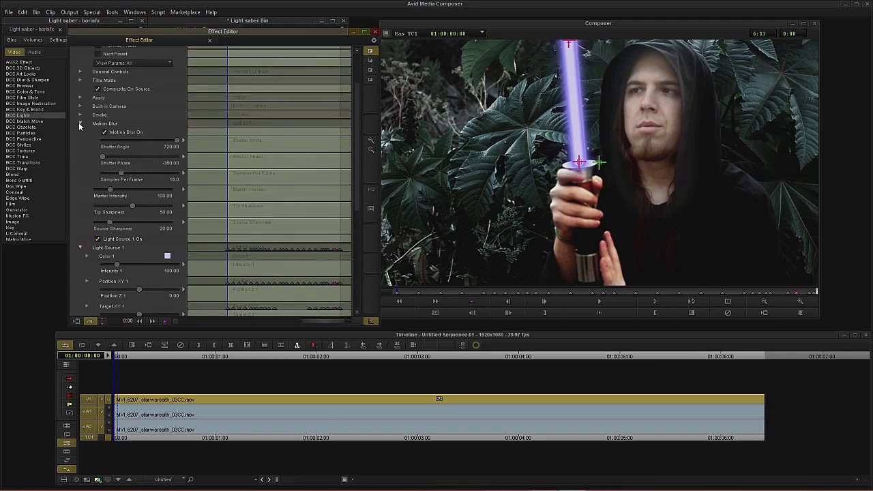
Step: Expand the Apply group and set the beam's apply mode to Screen
{"action": "left_click", "coordinate": [81, 98]}
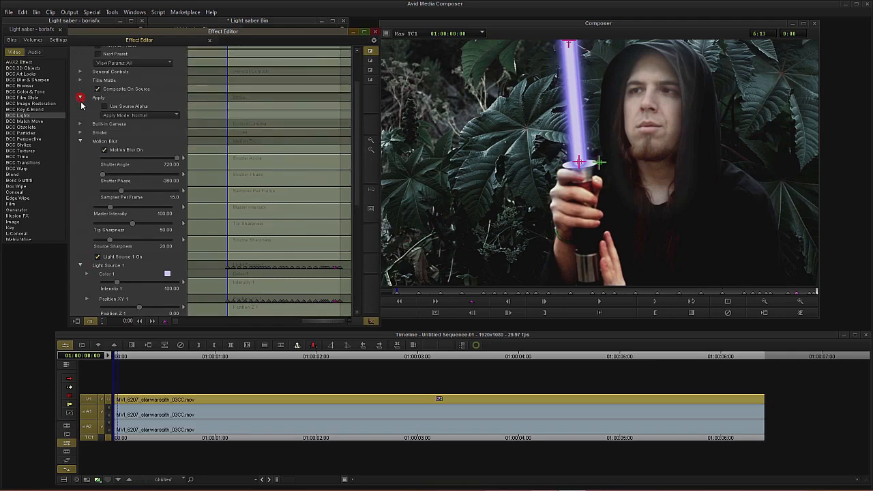
{"action": "left_click", "coordinate": [141, 116]}
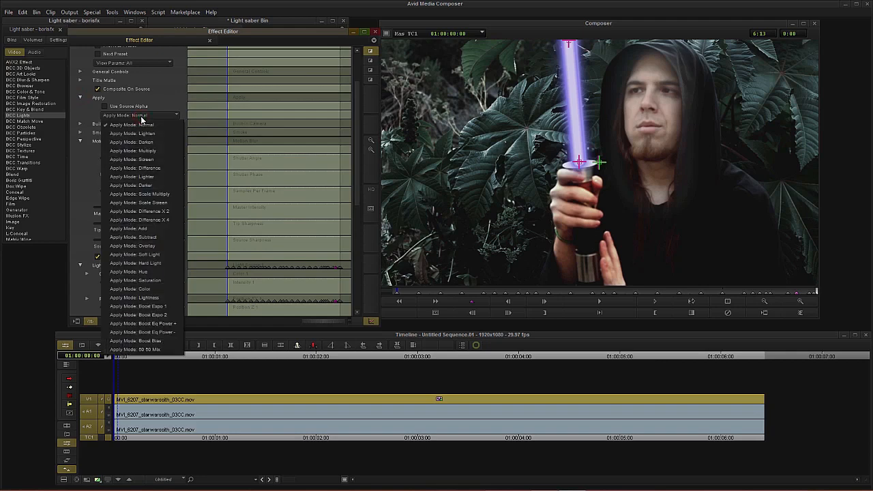
{"action": "left_click", "coordinate": [143, 228]}
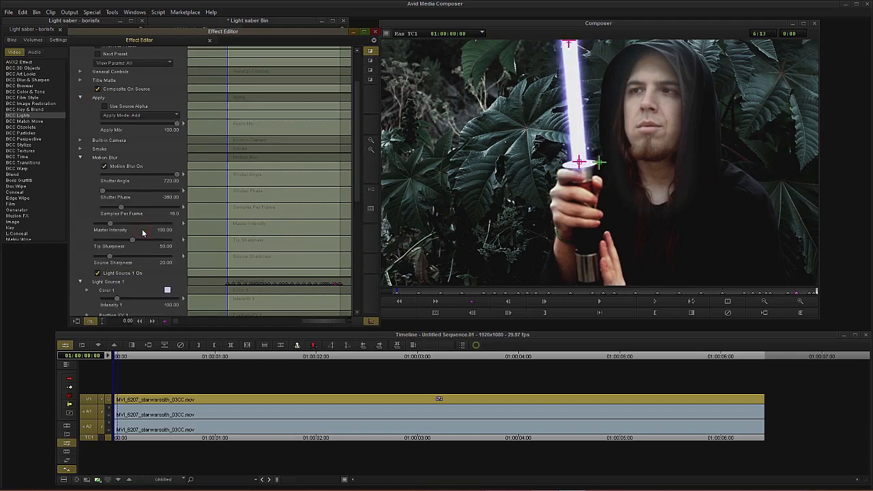
{"action": "left_click", "coordinate": [146, 117]}
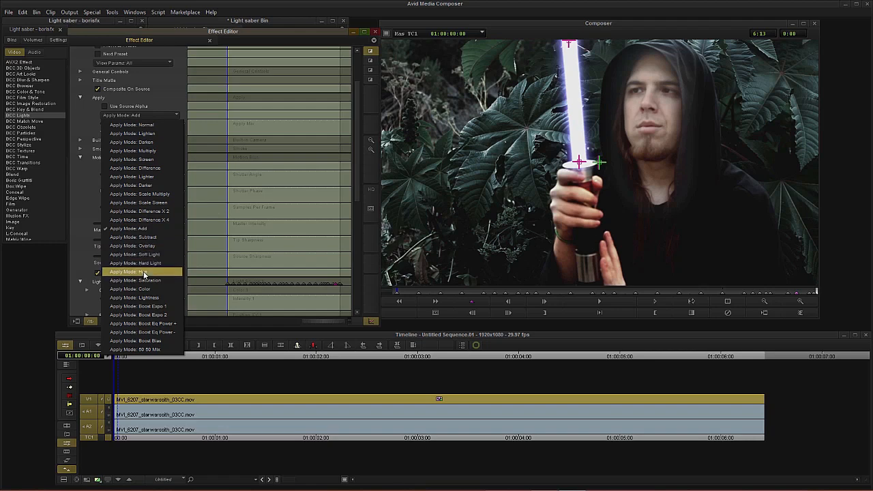
{"action": "left_click", "coordinate": [149, 161]}
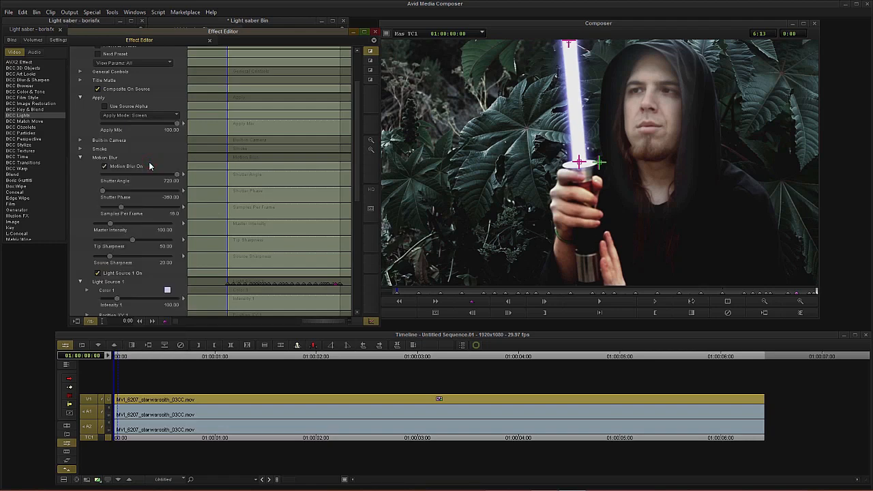
Step: Raise the Master Intensity to about 203 and Intensity 1 to about 153
{"action": "left_click_drag", "start_coordinate": [239, 159], "coordinate": [259, 162]}
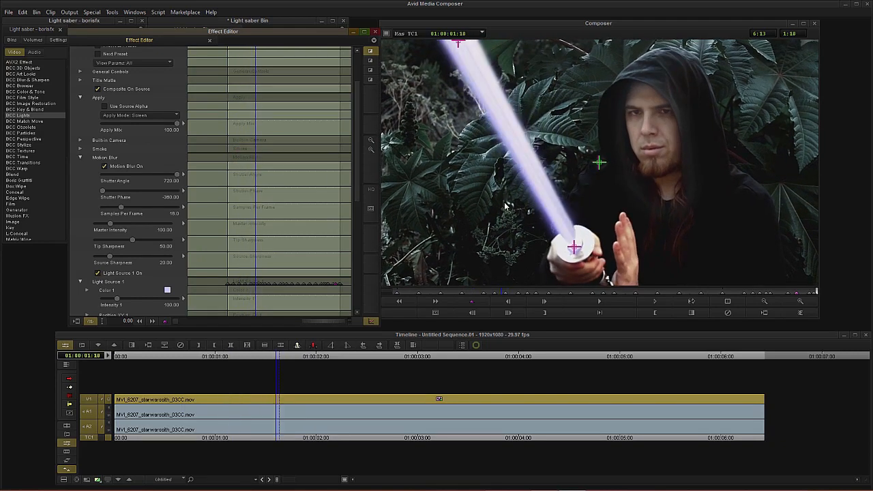
{"action": "left_click", "coordinate": [80, 158]}
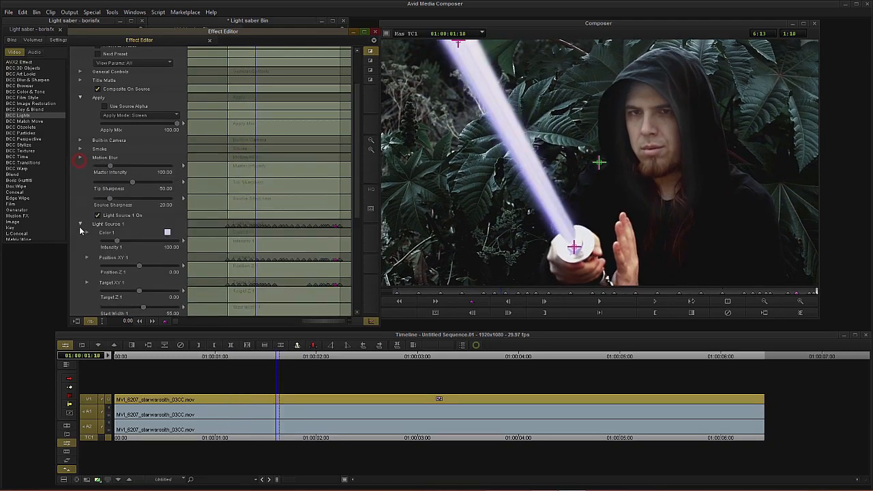
{"action": "left_click_drag", "start_coordinate": [111, 168], "coordinate": [126, 169]}
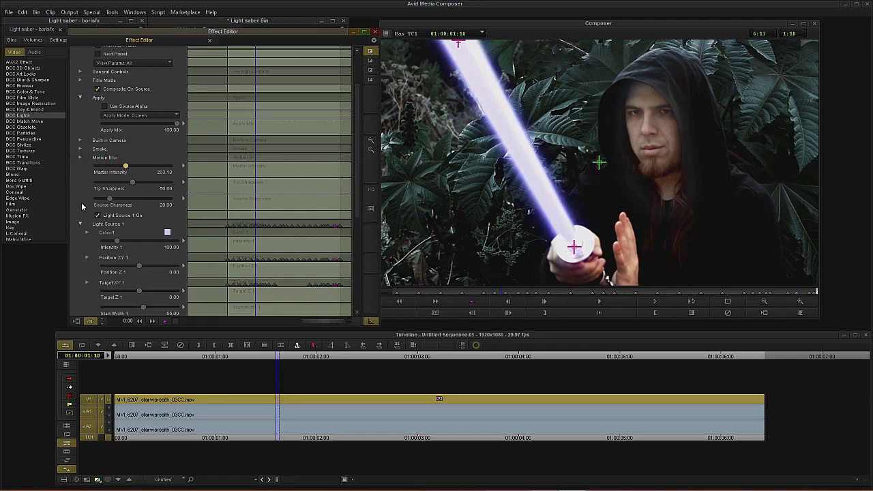
{"action": "mouse_move", "coordinate": [116, 243]}
{"action": "left_mouse_down"}
{"action": "mouse_move", "coordinate": [136, 243]}
{"action": "mouse_move", "coordinate": [122, 244]}
{"action": "left_mouse_up"}
Step: Set the beam's Color 1 to white
{"action": "scroll", "coordinate": [79, 307], "scroll_direction": "down", "scroll_amount": 3}
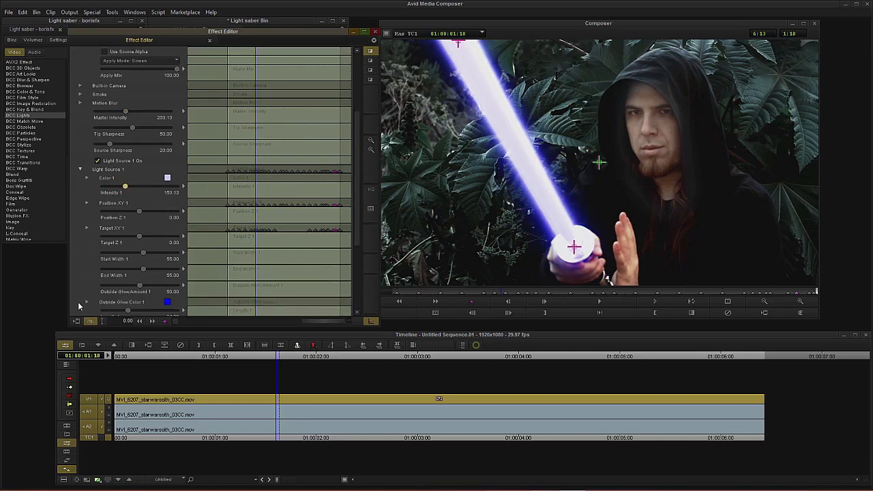
{"action": "left_click", "coordinate": [167, 178]}
{"action": "left_click_drag", "start_coordinate": [466, 256], "coordinate": [466, 266]}
{"action": "left_click", "coordinate": [490, 316]}
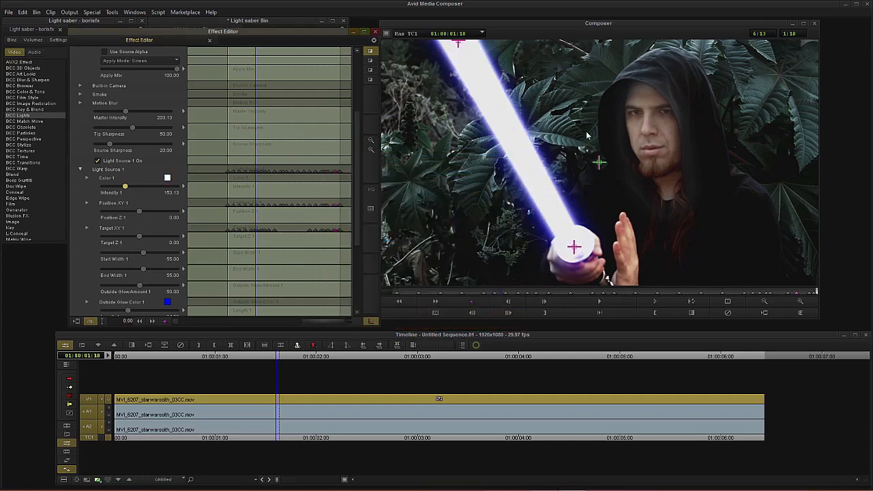
Step: Set Outside Glow Color 1 to red from the basic colours
{"action": "scroll", "coordinate": [88, 275], "scroll_direction": "down", "scroll_amount": 2}
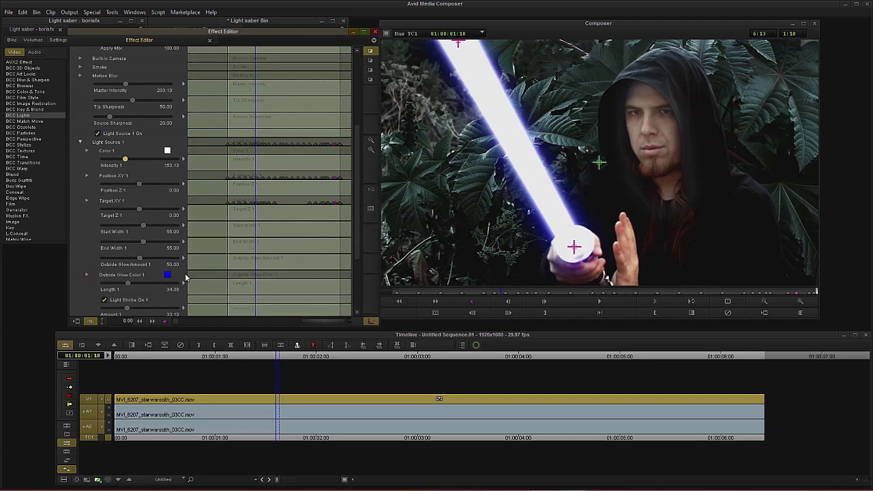
{"action": "left_click", "coordinate": [167, 273]}
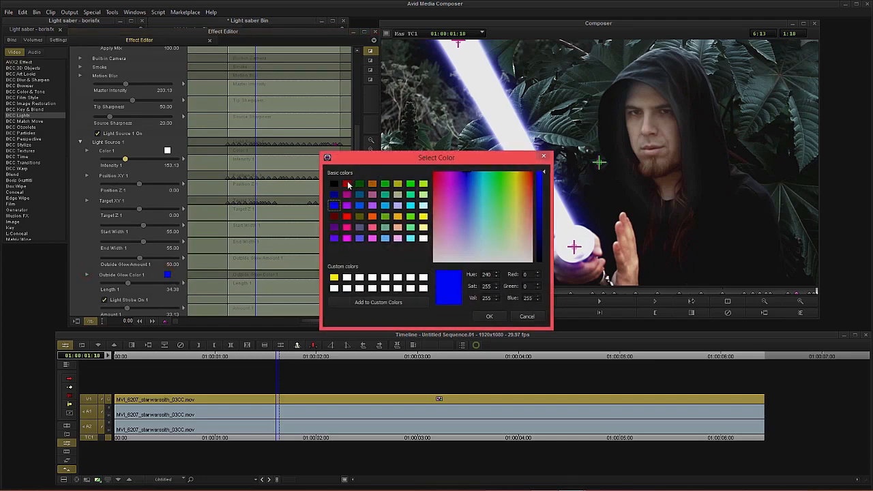
{"action": "left_click", "coordinate": [348, 185]}
{"action": "left_click", "coordinate": [489, 316]}
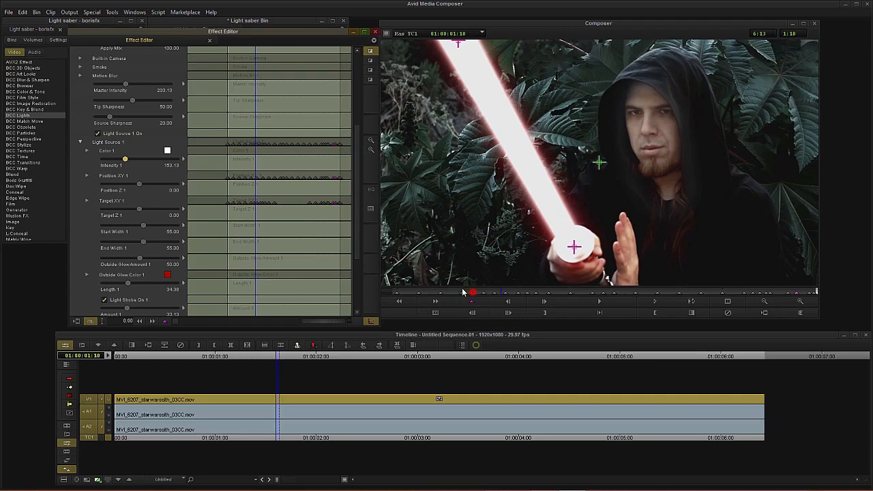
Step: Change Color 1 to a pale yellow (Hue 65, Sat 103, Val 255)
{"action": "left_click_drag", "start_coordinate": [468, 292], "coordinate": [418, 291]}
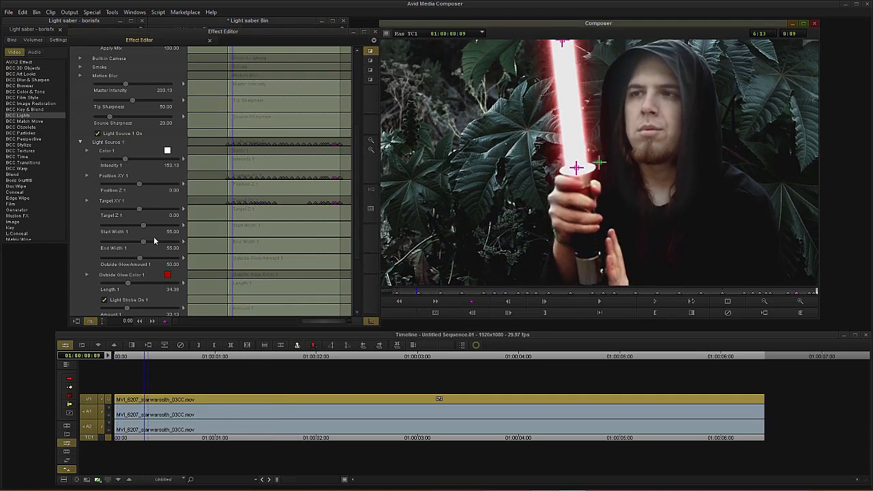
{"action": "left_click", "coordinate": [167, 150]}
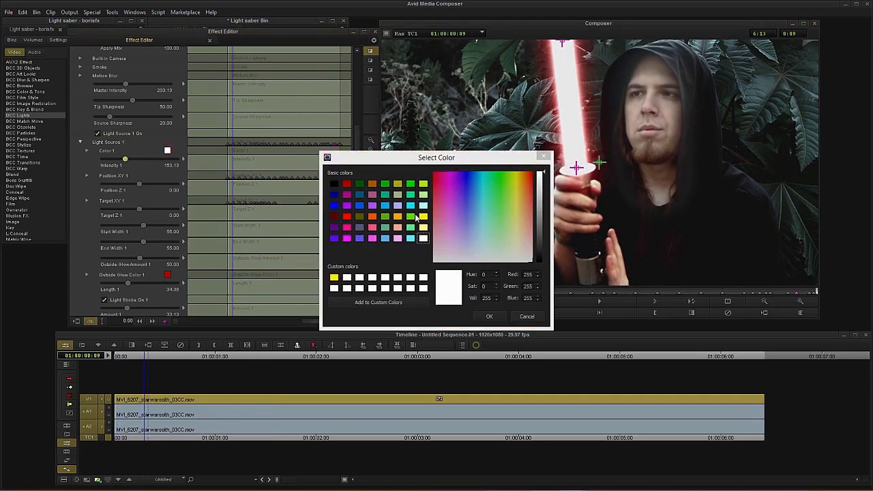
{"action": "left_click", "coordinate": [422, 217]}
{"action": "left_click", "coordinate": [522, 220]}
{"action": "left_click", "coordinate": [521, 213]}
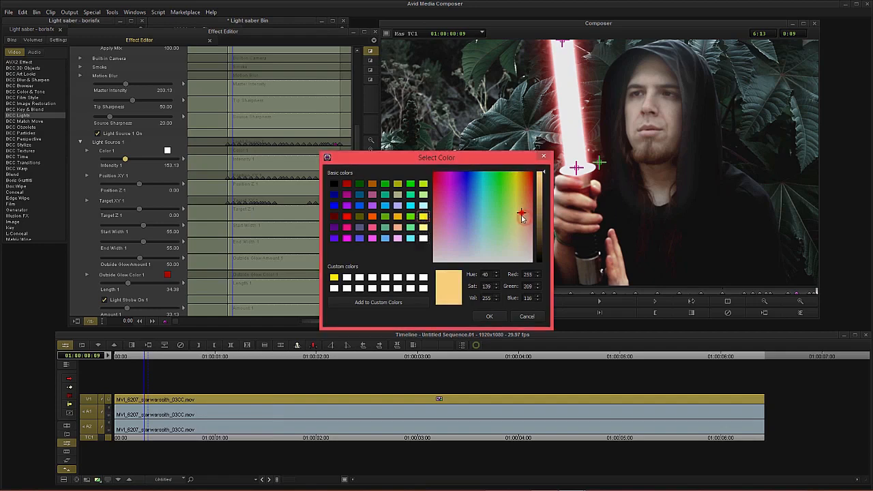
{"action": "left_click", "coordinate": [515, 226]}
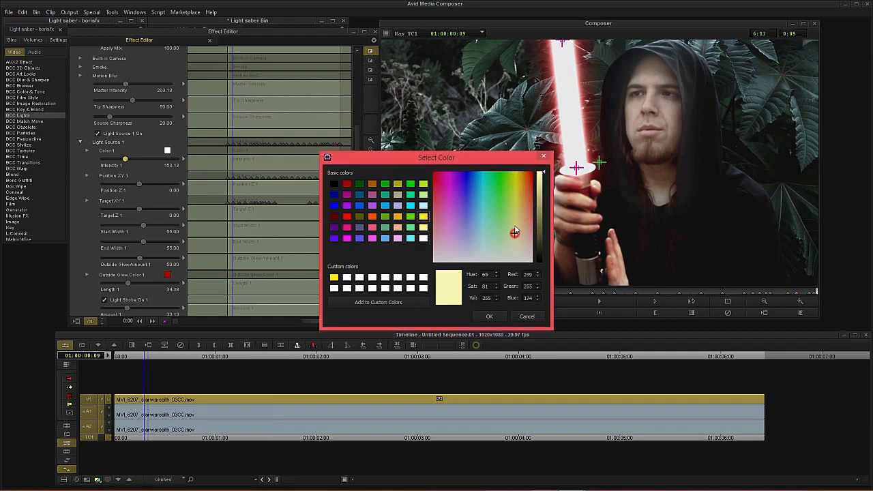
{"action": "left_click", "coordinate": [485, 318]}
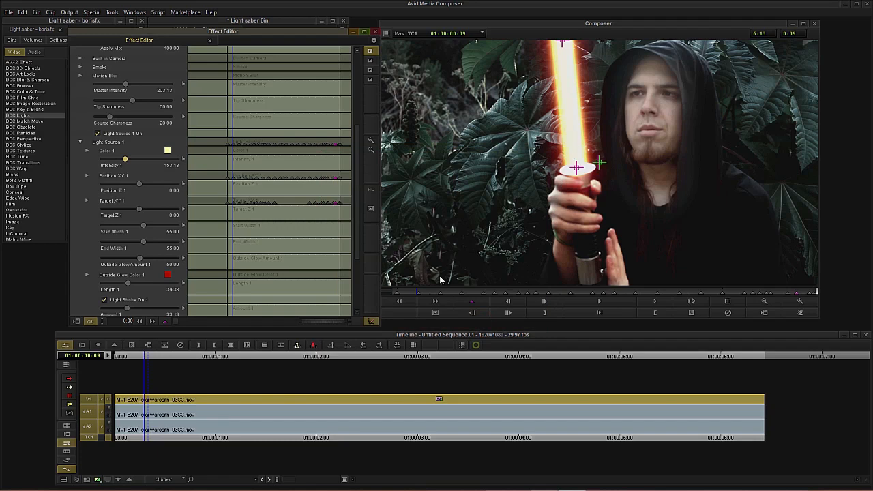
Step: Raise Outside Glow Amount 1 to about 90.83
{"action": "left_click_drag", "start_coordinate": [428, 293], "coordinate": [395, 284]}
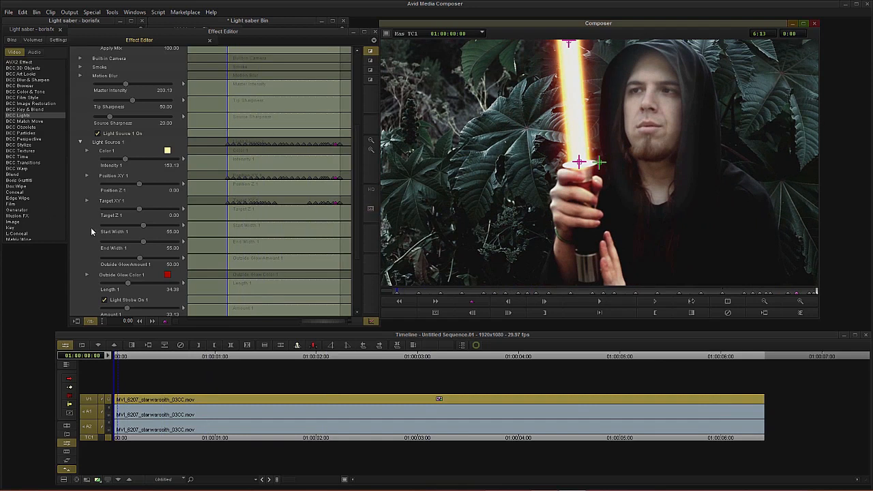
{"action": "scroll", "coordinate": [84, 236], "scroll_direction": "down", "scroll_amount": 1}
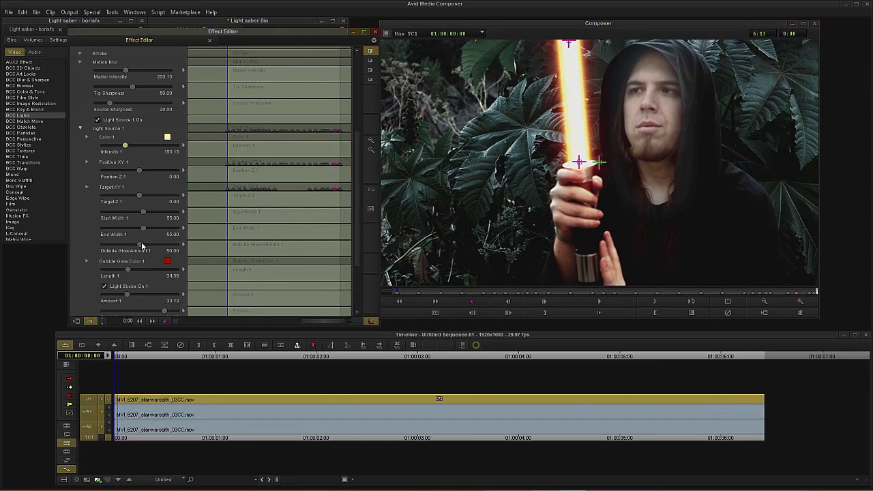
{"action": "left_click_drag", "start_coordinate": [144, 246], "coordinate": [170, 247]}
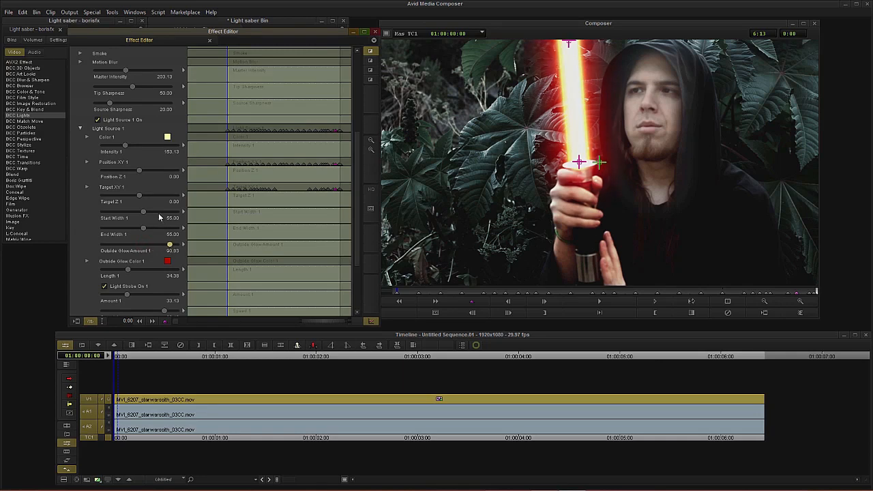
Step: Set Intensity 1 to 150 and raise the Master Intensity to about 215.63
{"action": "mouse_move", "coordinate": [123, 145]}
{"action": "left_mouse_down"}
{"action": "mouse_move", "coordinate": [110, 146]}
{"action": "mouse_move", "coordinate": [125, 145]}
{"action": "left_mouse_up"}
{"action": "scroll", "coordinate": [82, 187], "scroll_direction": "up", "scroll_amount": 3}
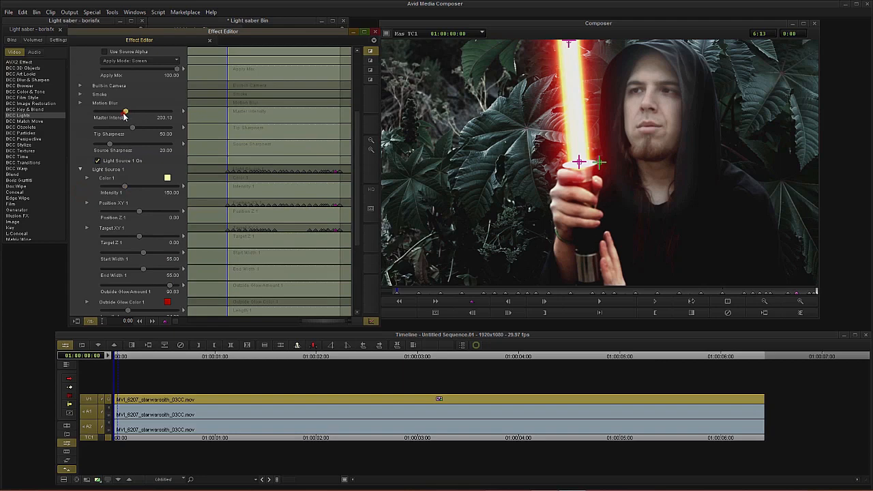
{"action": "mouse_move", "coordinate": [124, 116]}
{"action": "left_mouse_down"}
{"action": "mouse_move", "coordinate": [113, 114]}
{"action": "mouse_move", "coordinate": [125, 116]}
{"action": "left_mouse_up"}
Step: Toggle the effect's Bypass on and off to compare the beam with the original footage
{"action": "left_click_drag", "start_coordinate": [410, 292], "coordinate": [527, 293]}
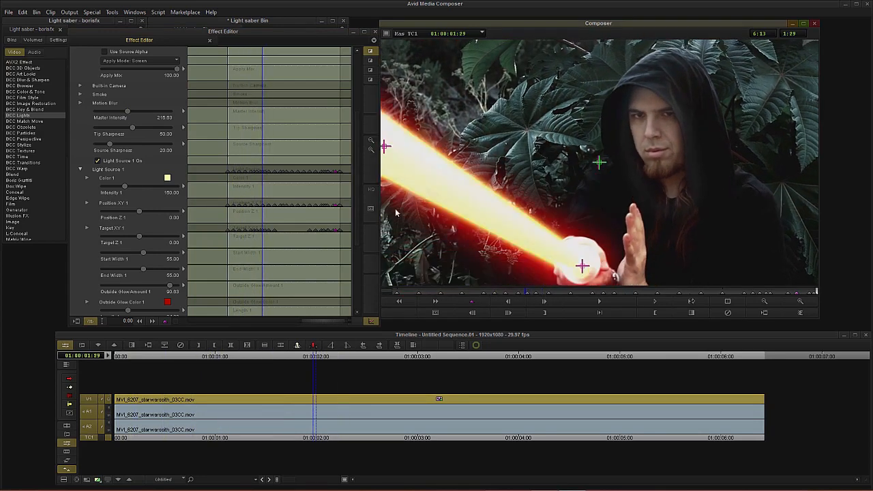
{"action": "scroll", "coordinate": [75, 137], "scroll_direction": "up", "scroll_amount": 4}
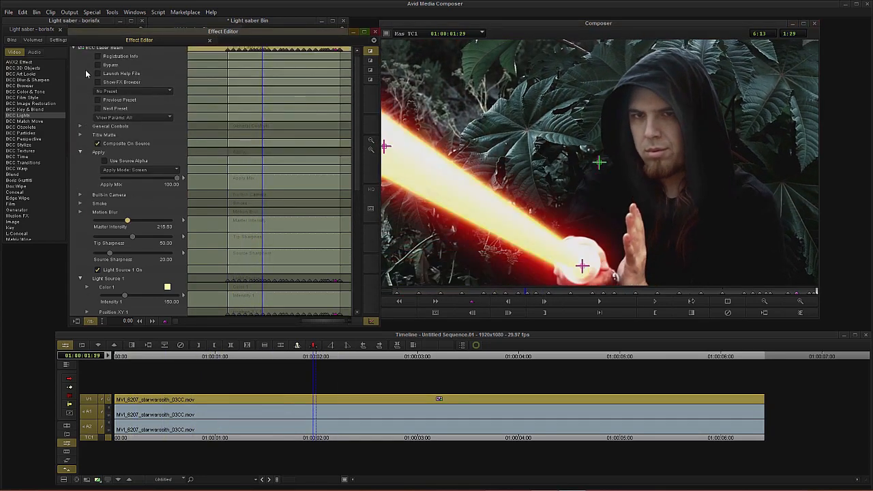
{"action": "left_click", "coordinate": [98, 65]}
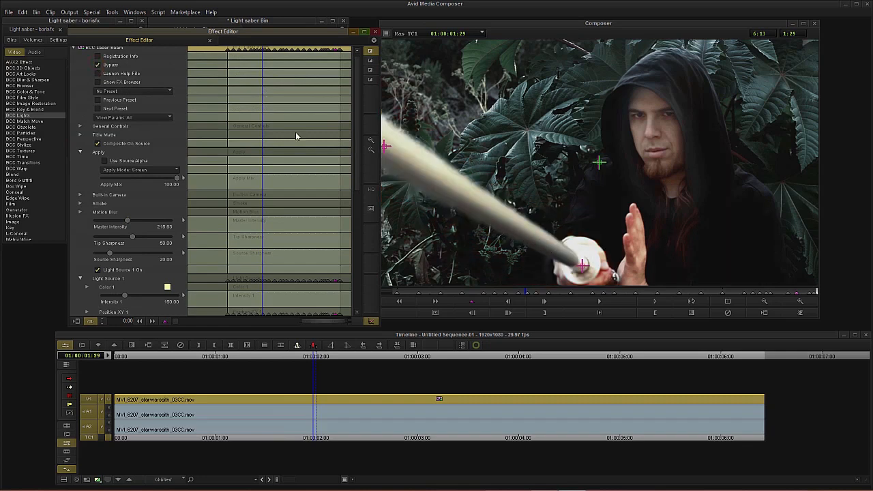
{"action": "left_click", "coordinate": [98, 65]}
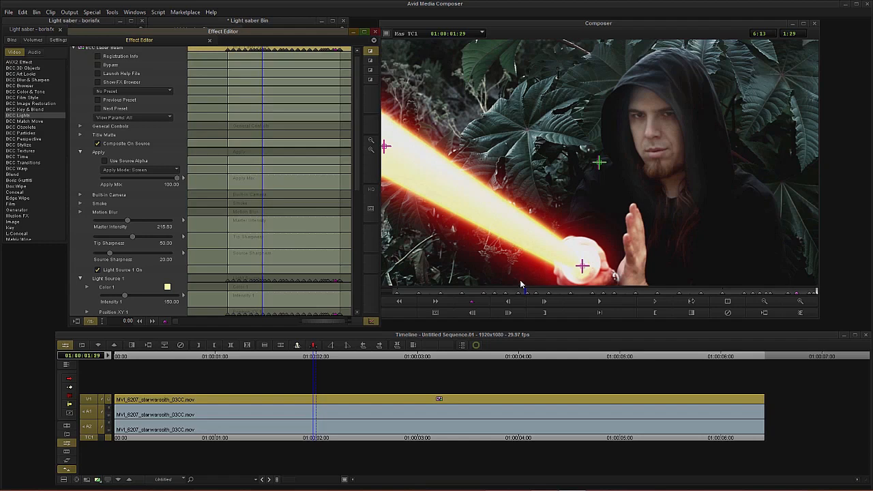
Step: Try reducing End Width 1 near the end of the clip
{"action": "left_click_drag", "start_coordinate": [520, 284], "coordinate": [762, 293]}
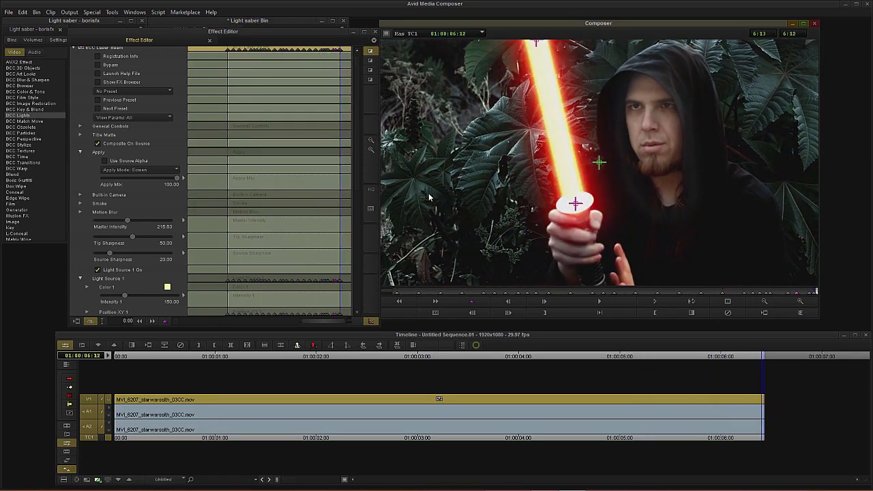
{"action": "scroll", "coordinate": [83, 240], "scroll_direction": "down", "scroll_amount": 5}
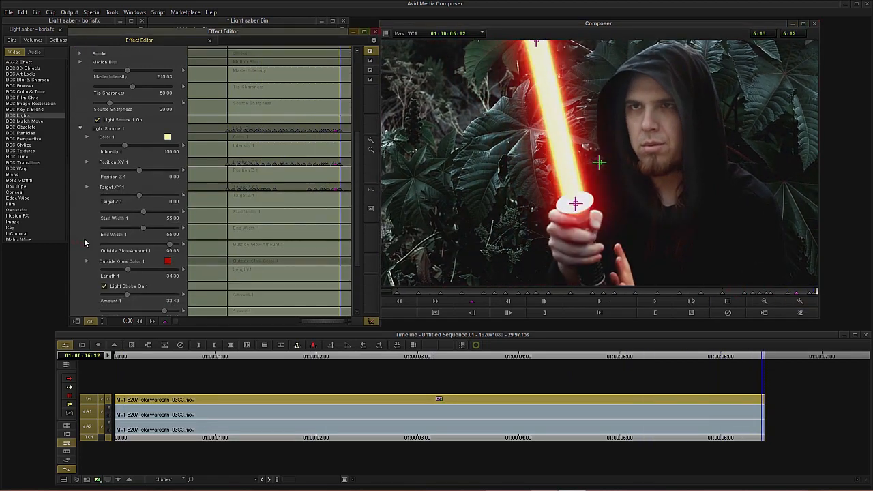
{"action": "left_click_drag", "start_coordinate": [141, 231], "coordinate": [141, 213]}
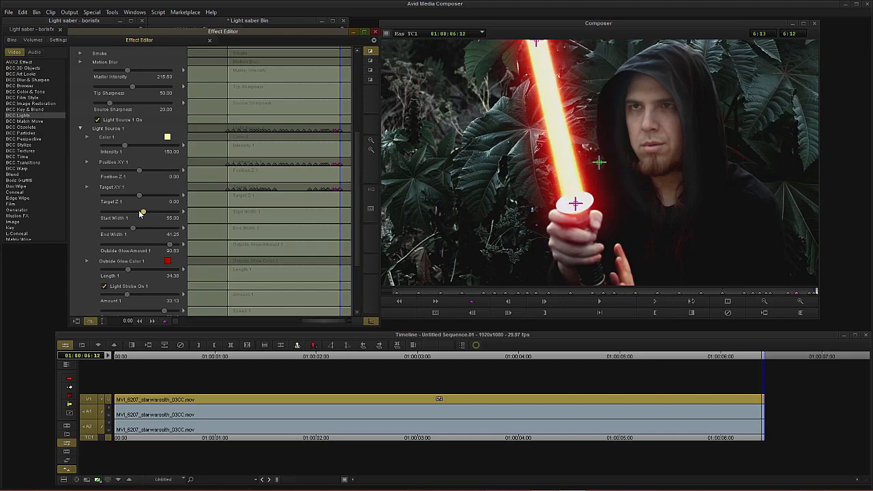
{"action": "left_click", "coordinate": [143, 228]}
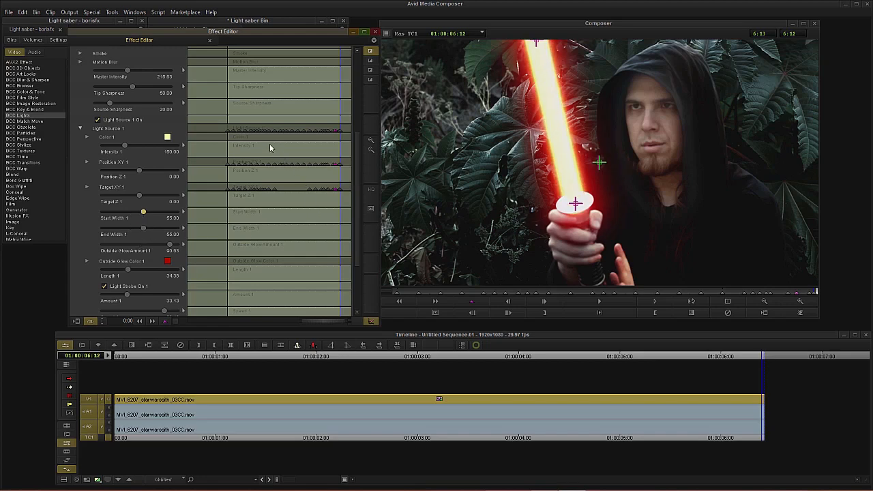
Step: Add a keyframe on the End Width 1 track around 1:12
{"action": "left_click", "coordinate": [227, 149]}
{"action": "left_click_drag", "start_coordinate": [232, 148], "coordinate": [254, 154]}
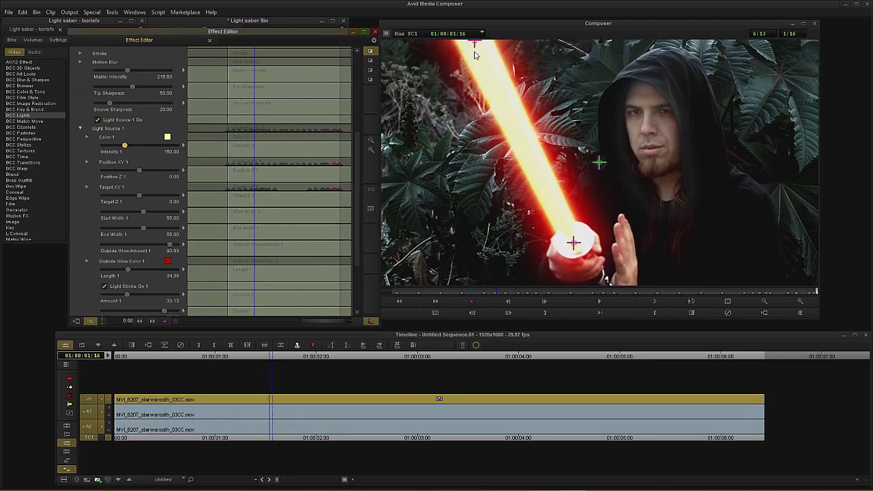
{"action": "left_click", "coordinate": [253, 233]}
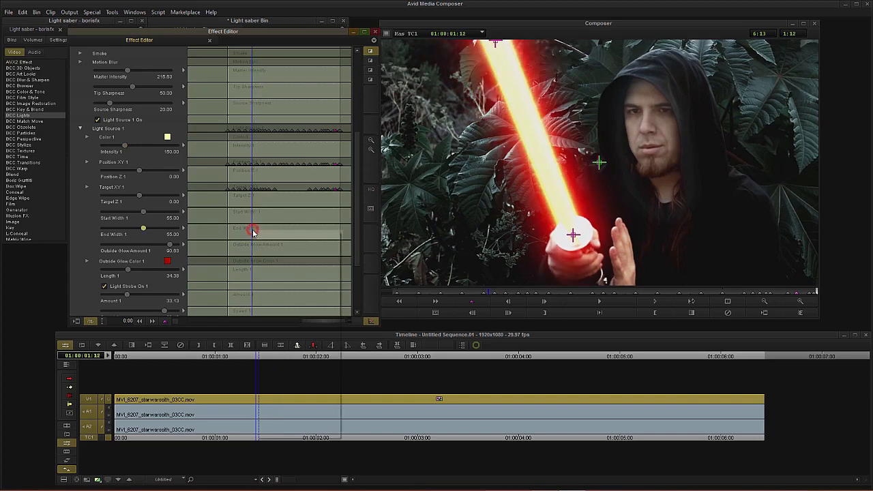
{"action": "right_click", "coordinate": [253, 233]}
{"action": "left_click", "coordinate": [267, 236]}
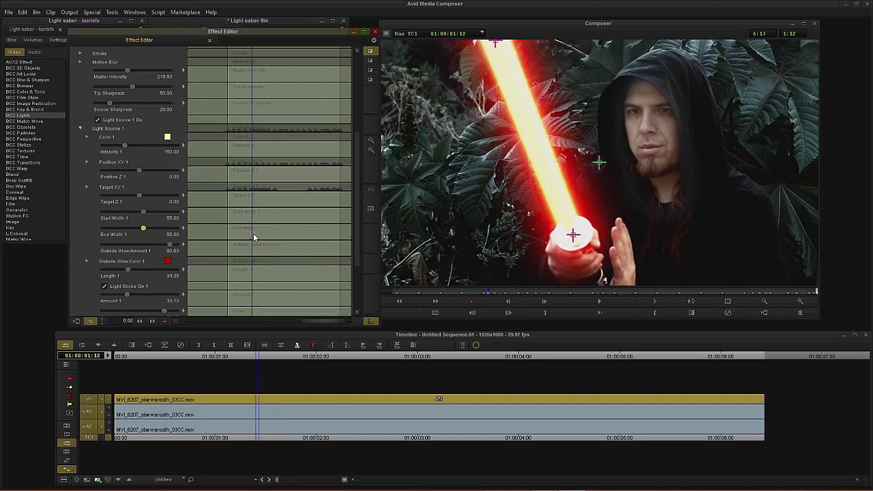
Step: Add another End Width 1 keyframe around 2:01
{"action": "left_click", "coordinate": [259, 234]}
{"action": "left_click_drag", "start_coordinate": [262, 233], "coordinate": [264, 234]}
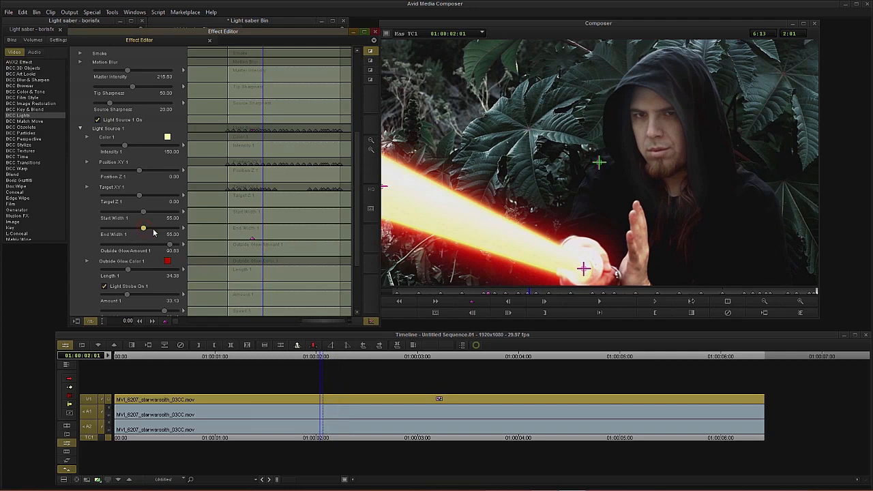
{"action": "right_click", "coordinate": [264, 238]}
{"action": "left_click", "coordinate": [269, 241]}
Step: Set End Width 1 to 100 and add an End Width 1 keyframe around 5:05
{"action": "left_click_drag", "start_coordinate": [144, 228], "coordinate": [319, 230]}
{"action": "right_click", "coordinate": [320, 230]}
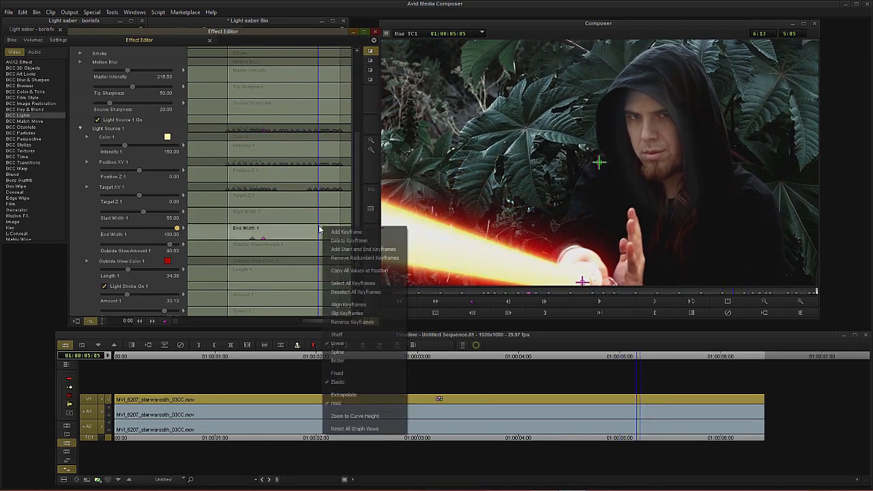
{"action": "left_click", "coordinate": [326, 233]}
Step: Add another End Width 1 keyframe around 5:25 and set End Width 1 there to 51.88
{"action": "left_click_drag", "start_coordinate": [325, 236], "coordinate": [332, 241]}
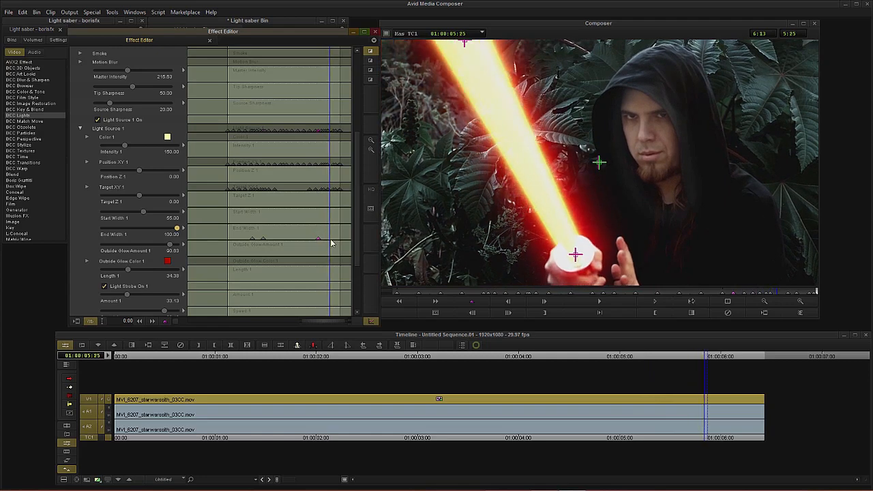
{"action": "right_click", "coordinate": [334, 235]}
{"action": "left_click", "coordinate": [341, 238]}
{"action": "left_click_drag", "start_coordinate": [157, 228], "coordinate": [142, 230]}
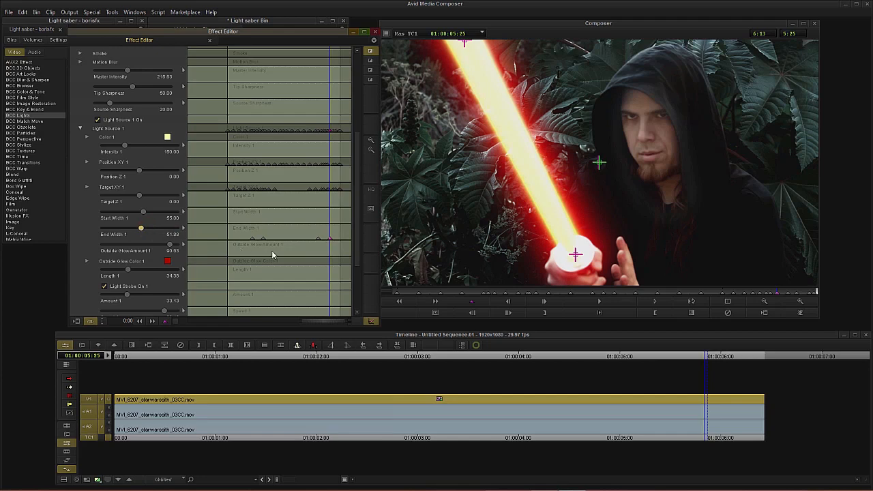
Step: Scrub through the clip to review the beam's width changes, returning to the start
{"action": "left_click_drag", "start_coordinate": [325, 233], "coordinate": [321, 240]}
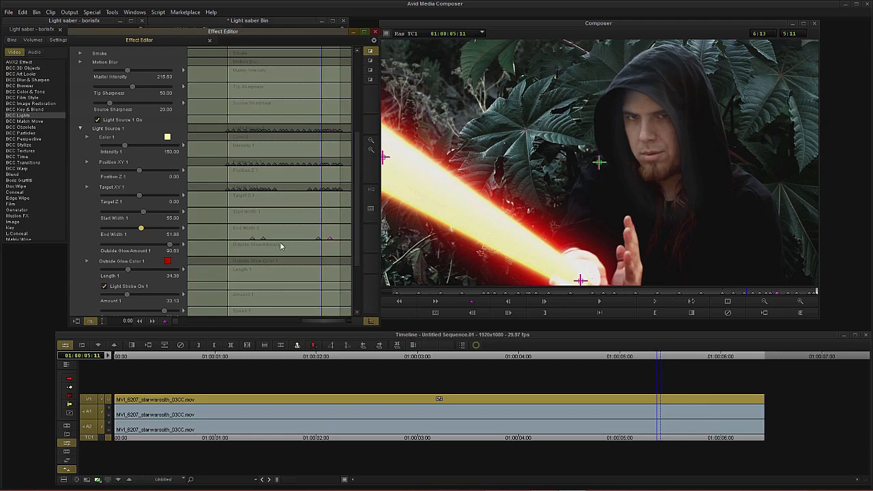
{"action": "left_click_drag", "start_coordinate": [313, 230], "coordinate": [335, 210]}
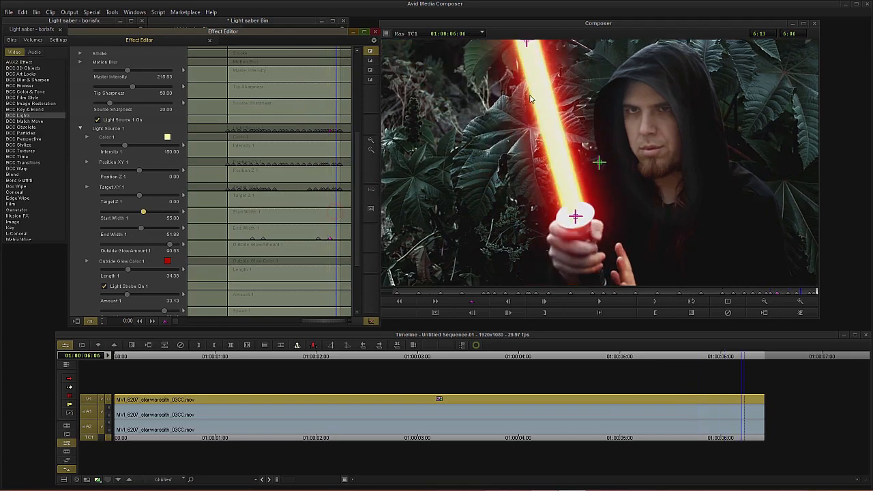
{"action": "left_click", "coordinate": [300, 228]}
{"action": "left_click_drag", "start_coordinate": [247, 238], "coordinate": [204, 241]}
{"action": "left_click_drag", "start_coordinate": [269, 232], "coordinate": [208, 243]}
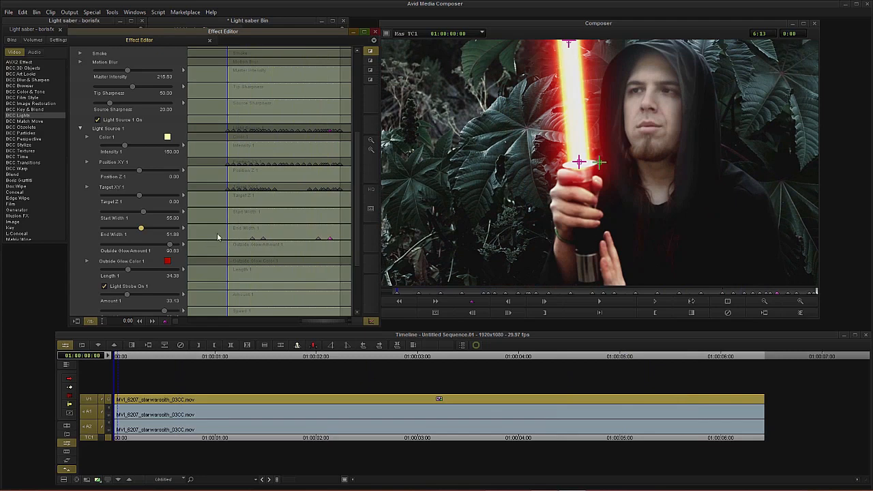
Step: Set the Laser Beam's Apply Mode to Add
{"action": "scroll", "coordinate": [80, 204], "scroll_direction": "up", "scroll_amount": 4}
{"action": "left_click", "coordinate": [80, 170]}
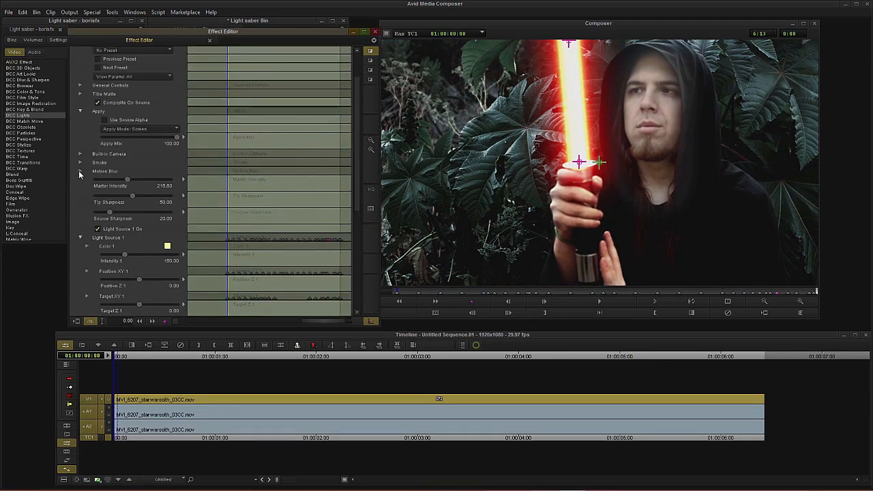
{"action": "left_click", "coordinate": [109, 129]}
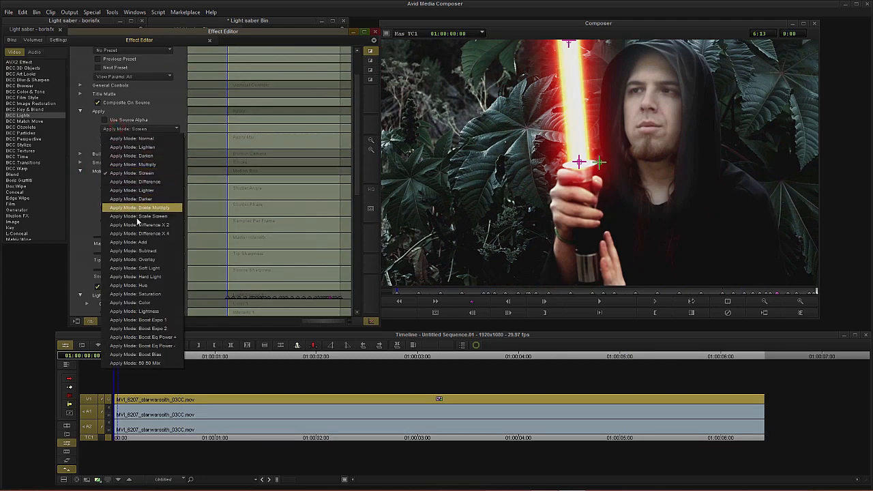
{"action": "left_click", "coordinate": [140, 242]}
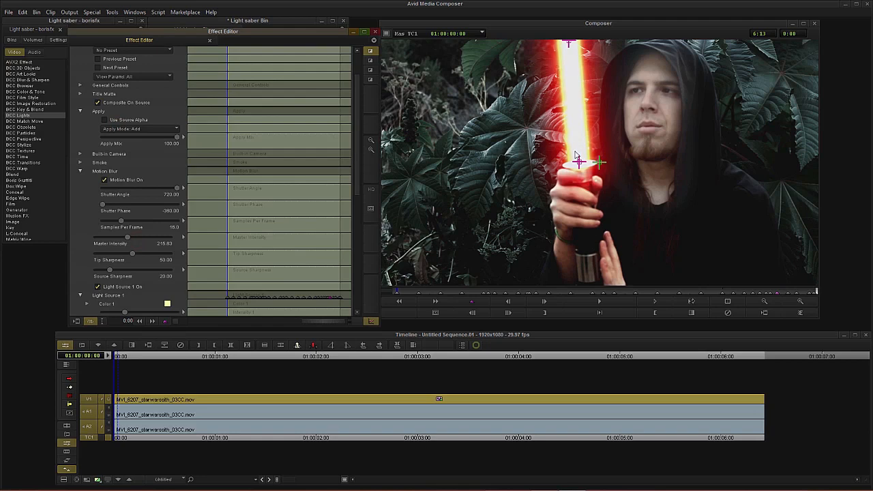
Step: Expand the Smoke group and turn Smoke on
{"action": "left_click_drag", "start_coordinate": [234, 149], "coordinate": [193, 186]}
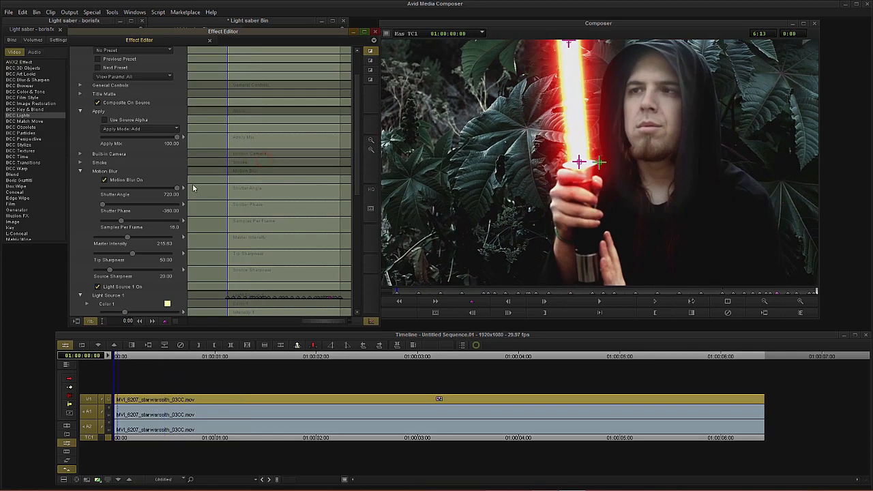
{"action": "left_click", "coordinate": [80, 171]}
{"action": "left_click", "coordinate": [80, 164]}
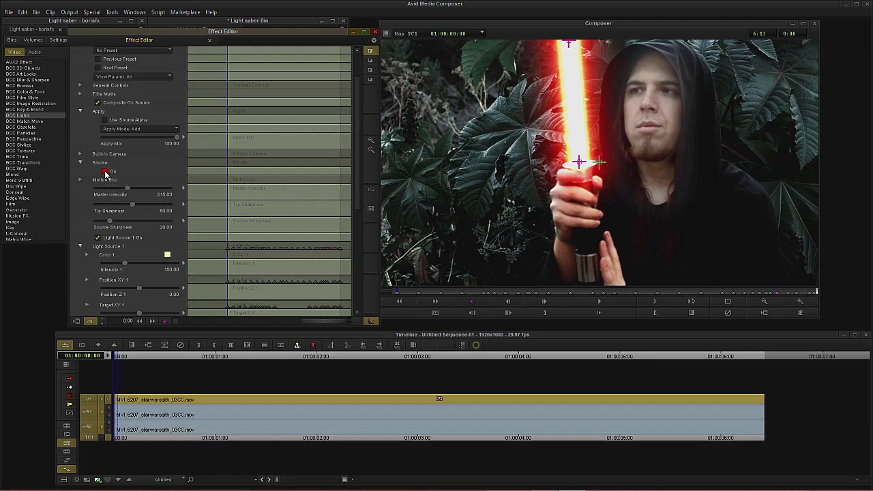
{"action": "left_click", "coordinate": [105, 172]}
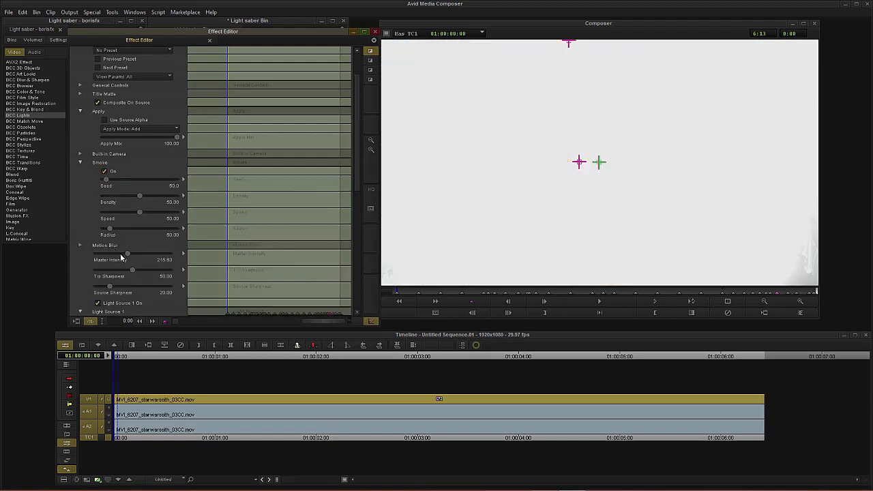
Step: Set Master Intensity to 175 and adjust the Smoke Density and Radius
{"action": "left_click_drag", "start_coordinate": [123, 259], "coordinate": [108, 255]}
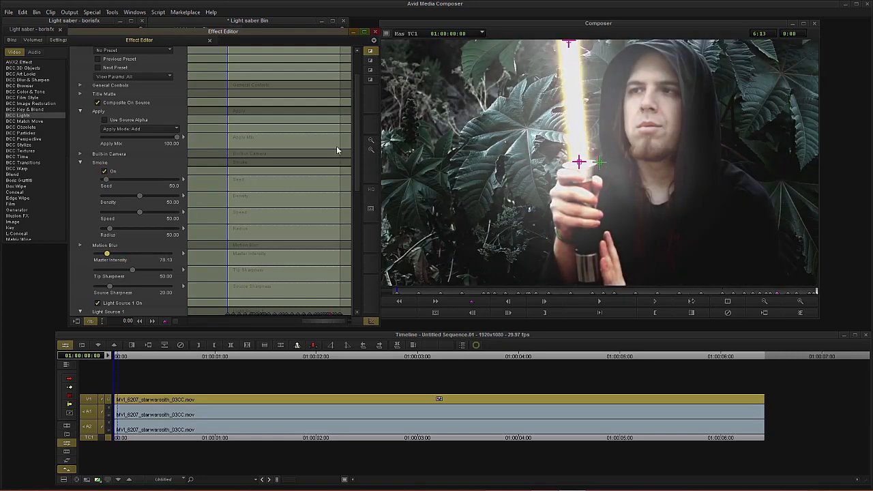
{"action": "mouse_move", "coordinate": [136, 198]}
{"action": "left_mouse_down"}
{"action": "mouse_move", "coordinate": [111, 202]}
{"action": "mouse_move", "coordinate": [130, 198]}
{"action": "left_mouse_up"}
{"action": "left_click_drag", "start_coordinate": [109, 229], "coordinate": [127, 198]}
{"action": "left_click_drag", "start_coordinate": [111, 256], "coordinate": [122, 255]}
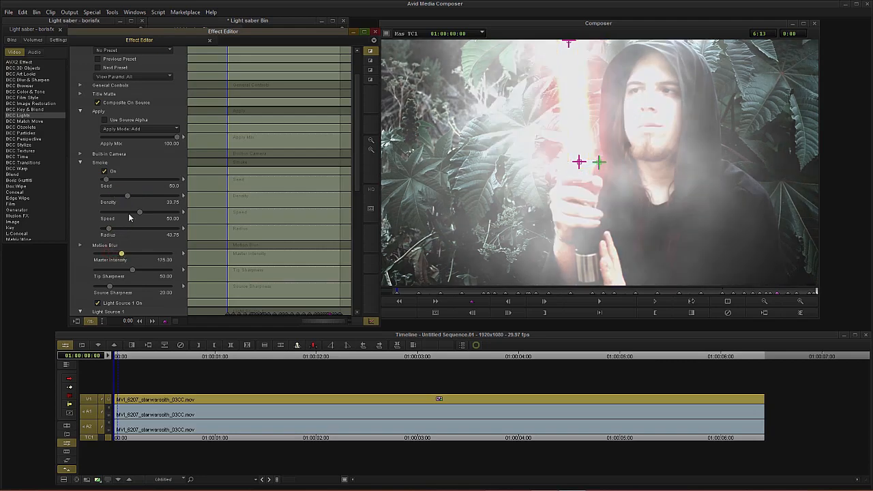
Step: Refine the Smoke Density to 31.25 and Radius to 15.63
{"action": "left_click_drag", "start_coordinate": [127, 197], "coordinate": [116, 196]}
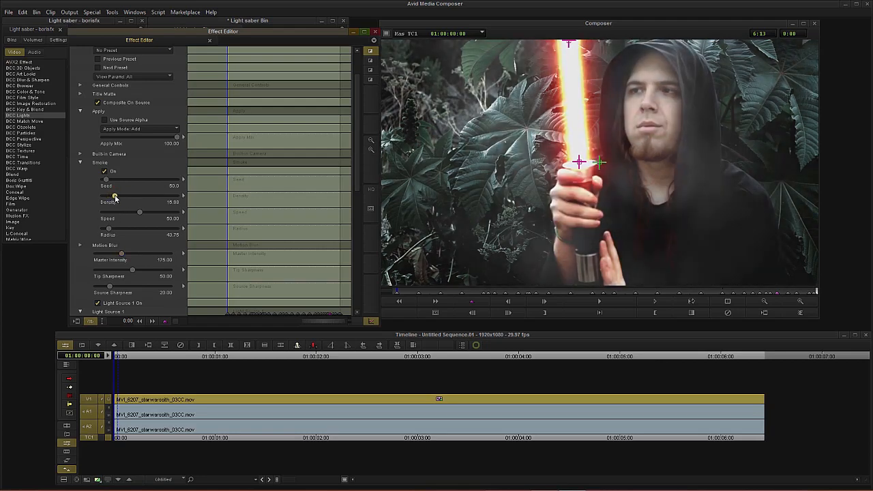
{"action": "left_click_drag", "start_coordinate": [110, 230], "coordinate": [105, 230]}
{"action": "left_click_drag", "start_coordinate": [115, 196], "coordinate": [134, 200]}
Step: Play back the effect and switch the Apply Mode to Screen
{"action": "key", "text": "space"}
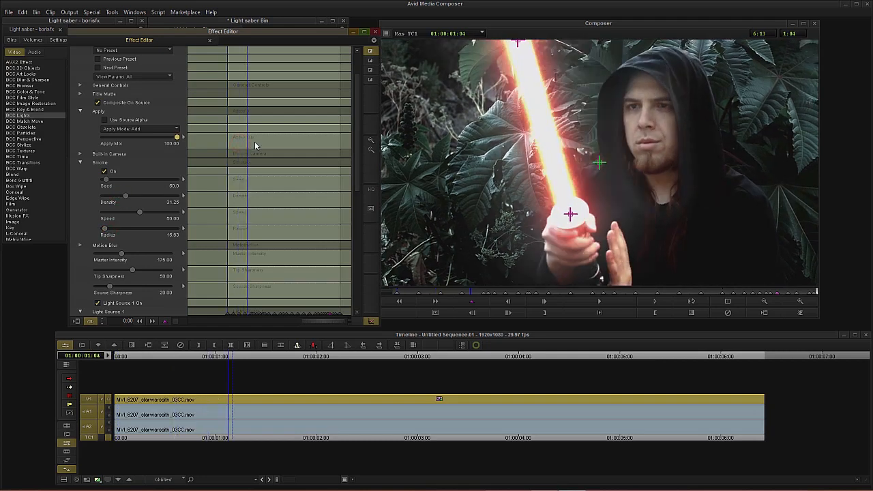
{"action": "left_click_drag", "start_coordinate": [276, 143], "coordinate": [344, 143]}
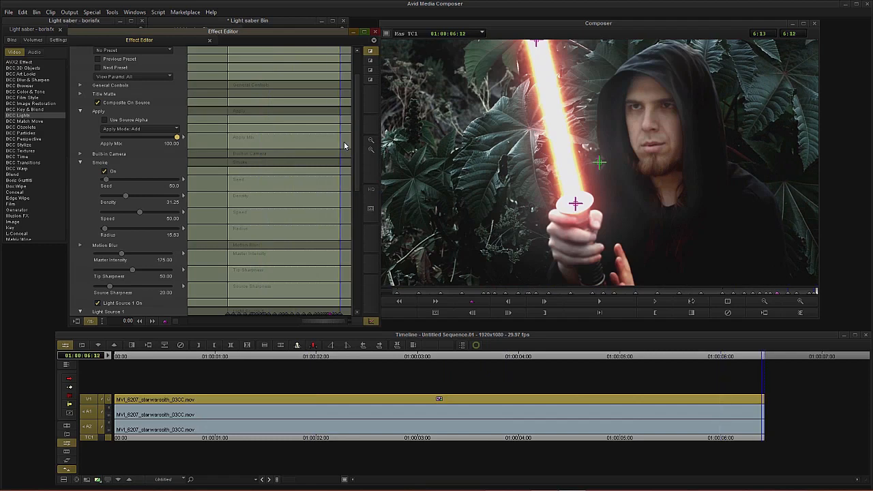
{"action": "left_click", "coordinate": [140, 129]}
{"action": "left_click", "coordinate": [153, 175]}
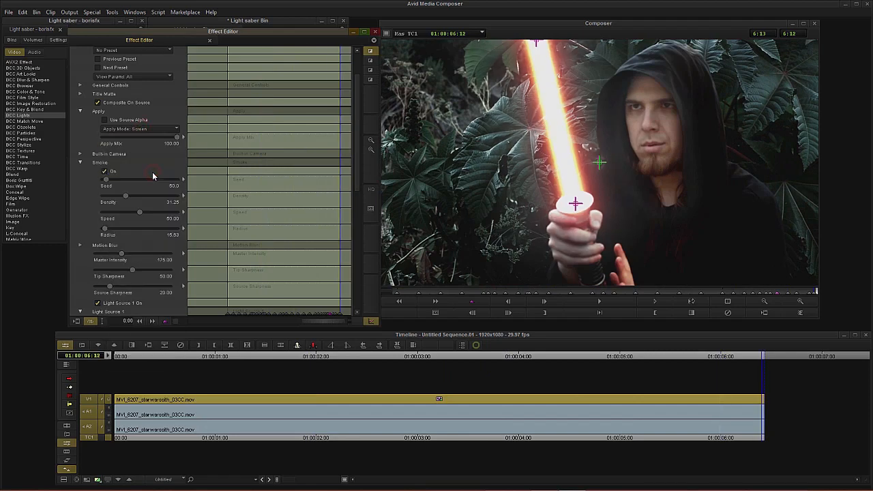
Step: Return to the clip's start and turn on Bypass for the BCC Laser Beam effect
{"action": "left_click_drag", "start_coordinate": [272, 132], "coordinate": [355, 190]}
{"action": "left_click_drag", "start_coordinate": [252, 137], "coordinate": [189, 159]}
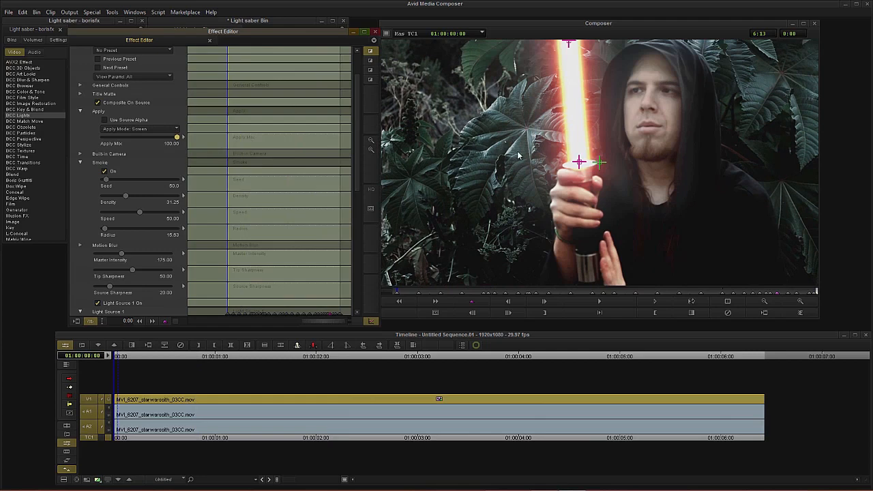
{"action": "left_click_drag", "start_coordinate": [429, 293], "coordinate": [329, 295]}
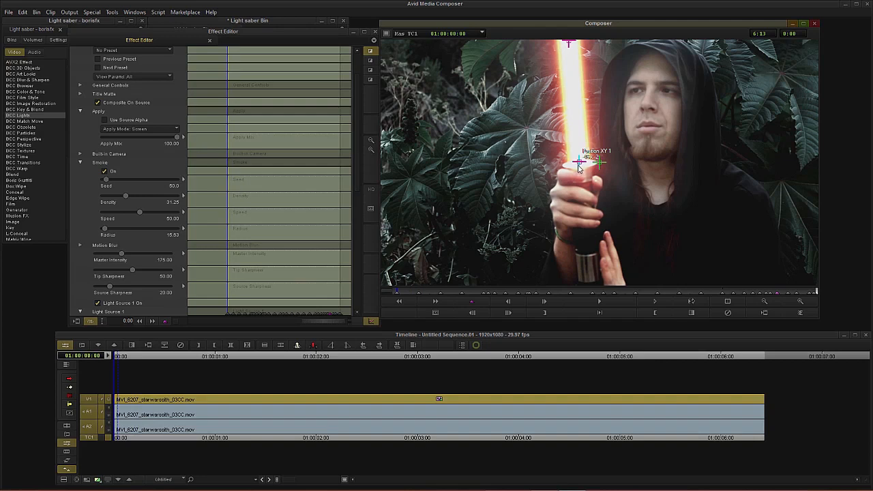
{"action": "left_click", "coordinate": [80, 111]}
{"action": "scroll", "coordinate": [80, 164], "scroll_direction": "up", "scroll_amount": 2}
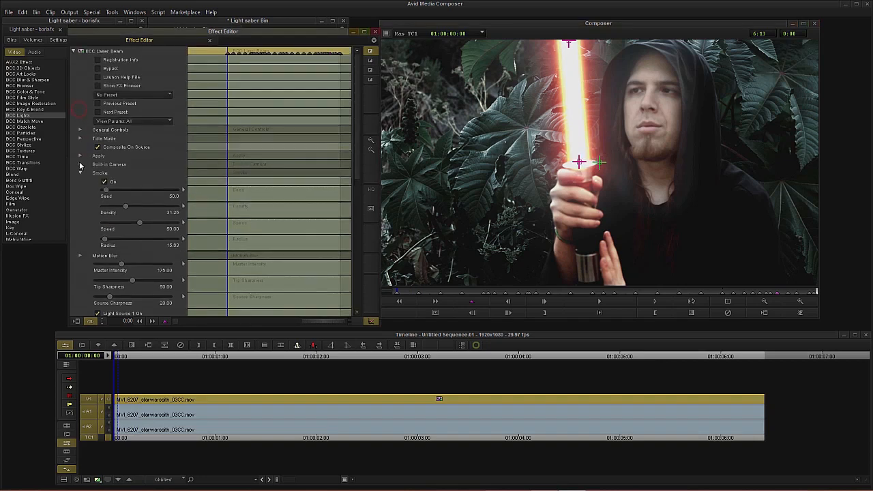
{"action": "left_click", "coordinate": [98, 69]}
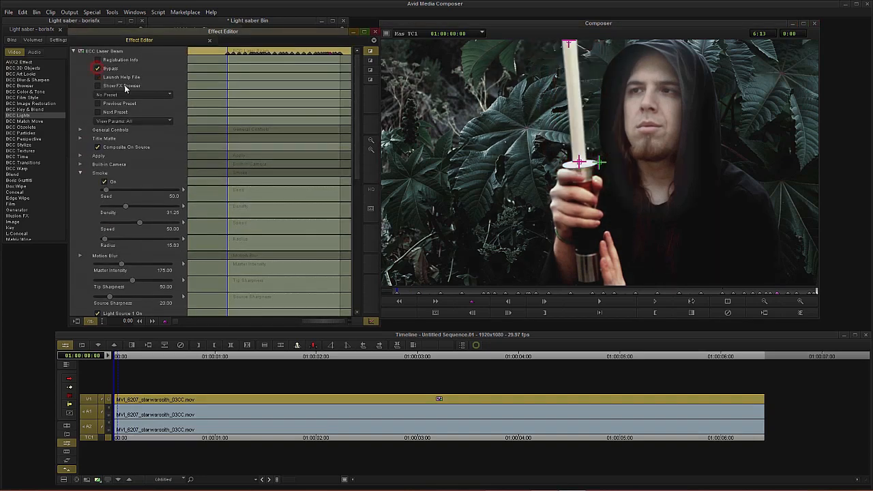
Step: Apply BCC Lens Flare 3D MT from the BCC Lights effects to the video clip
{"action": "left_click", "coordinate": [27, 117]}
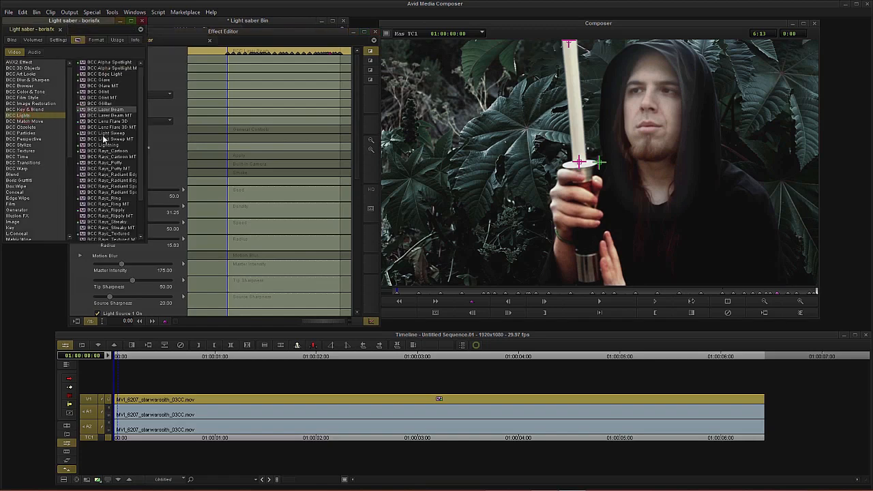
{"action": "left_click", "coordinate": [108, 127]}
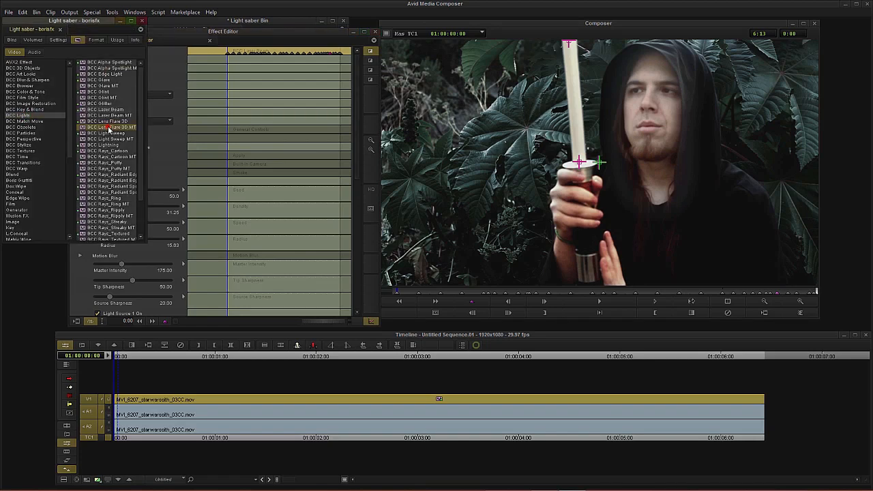
{"action": "left_click_drag", "start_coordinate": [123, 131], "coordinate": [182, 401]}
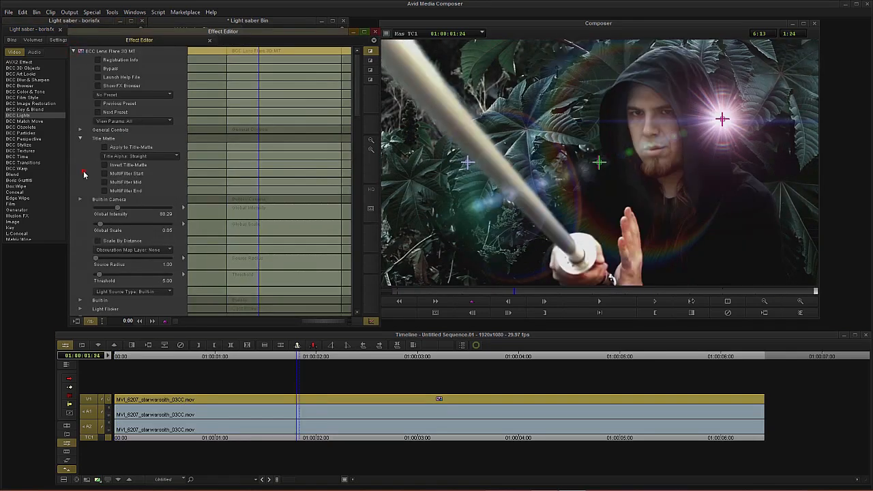
Step: Scroll through the Lens Flare 3D MT parameters at the start of the clip
{"action": "scroll", "coordinate": [84, 175], "scroll_direction": "down", "scroll_amount": 4}
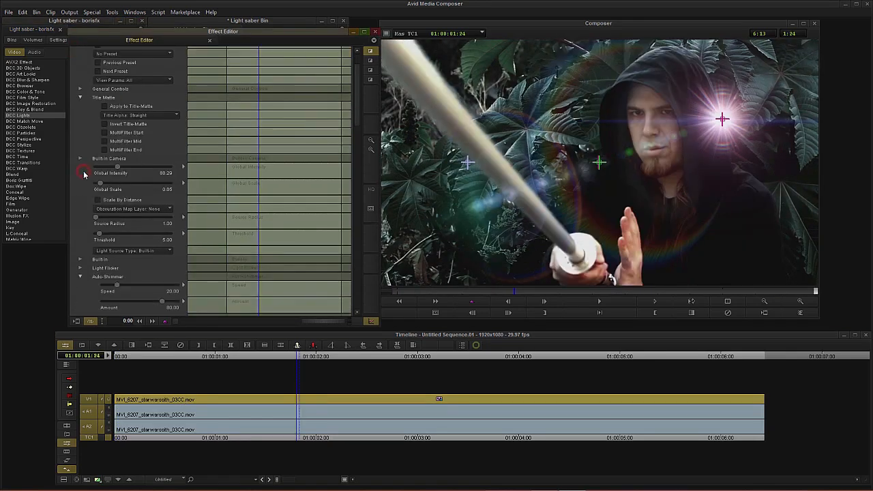
{"action": "scroll", "coordinate": [84, 175], "scroll_direction": "down", "scroll_amount": 6}
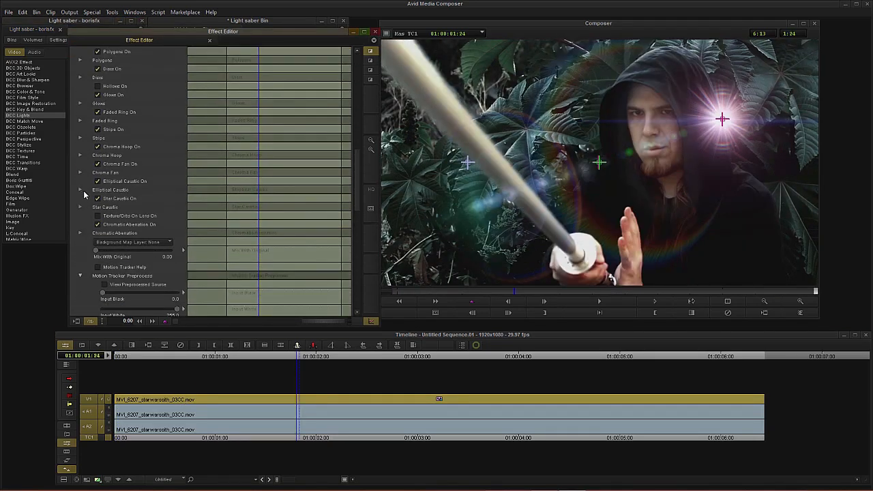
{"action": "scroll", "coordinate": [84, 196], "scroll_direction": "down", "scroll_amount": 5}
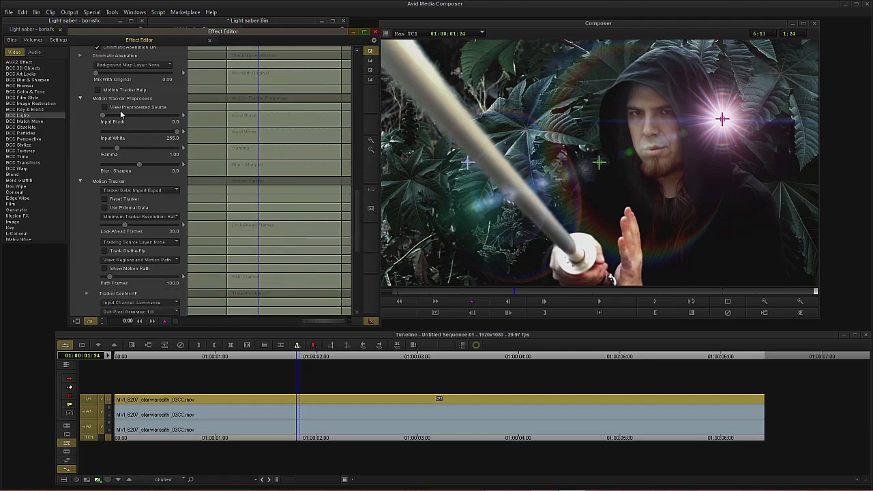
{"action": "key", "text": "Home"}
{"action": "scroll", "coordinate": [82, 187], "scroll_direction": "up", "scroll_amount": 10}
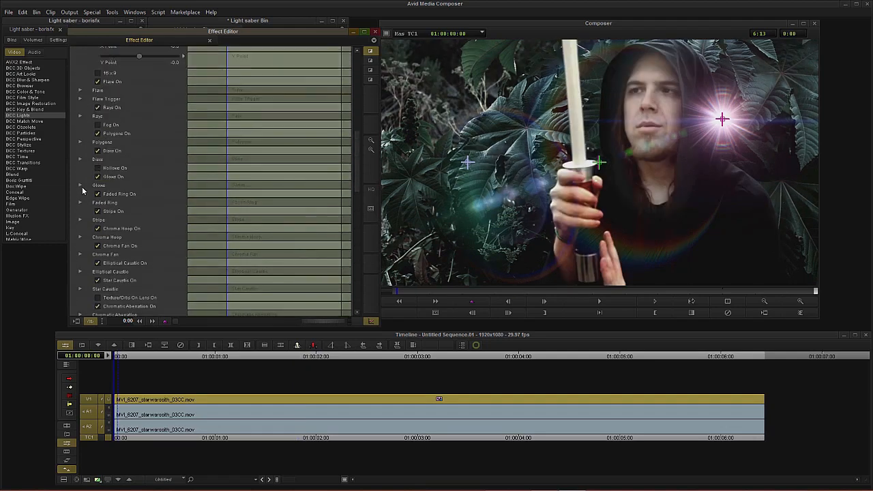
{"action": "scroll", "coordinate": [82, 188], "scroll_direction": "up", "scroll_amount": 3}
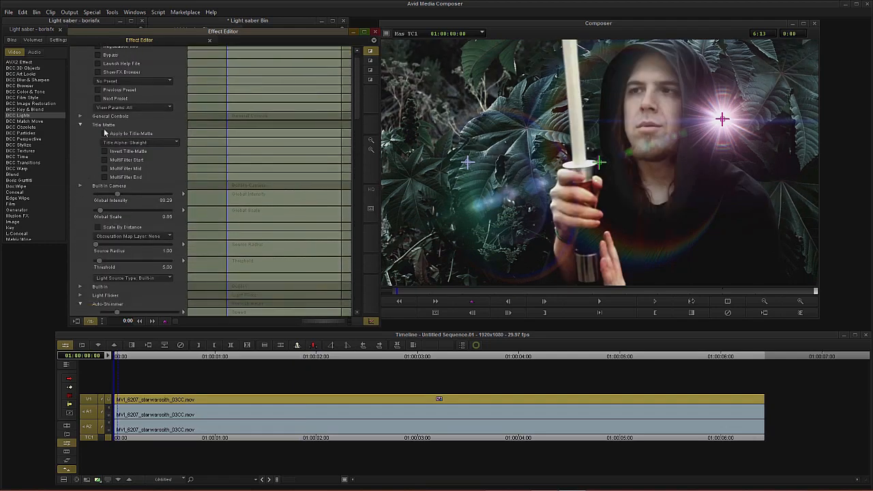
{"action": "scroll", "coordinate": [96, 93], "scroll_direction": "up", "scroll_amount": 1}
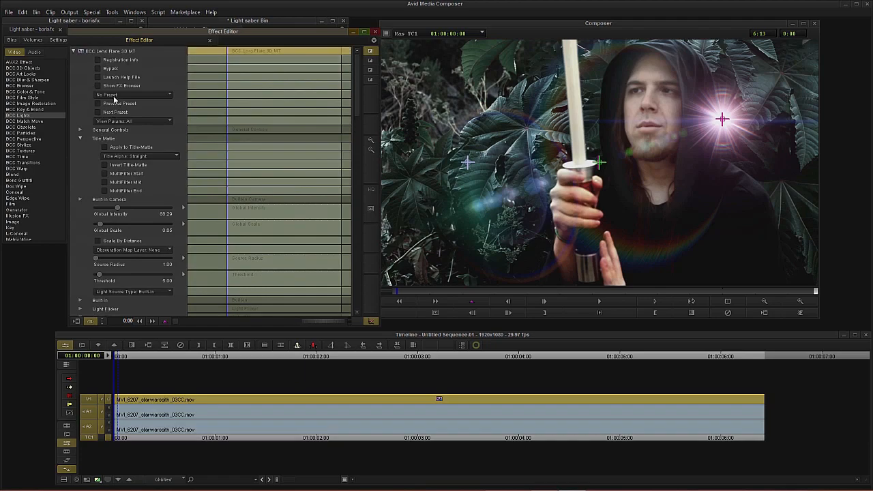
Step: Open the FX Browser, preview several lens flare presets, and apply CoolLensDD.bsp
{"action": "left_click", "coordinate": [98, 86]}
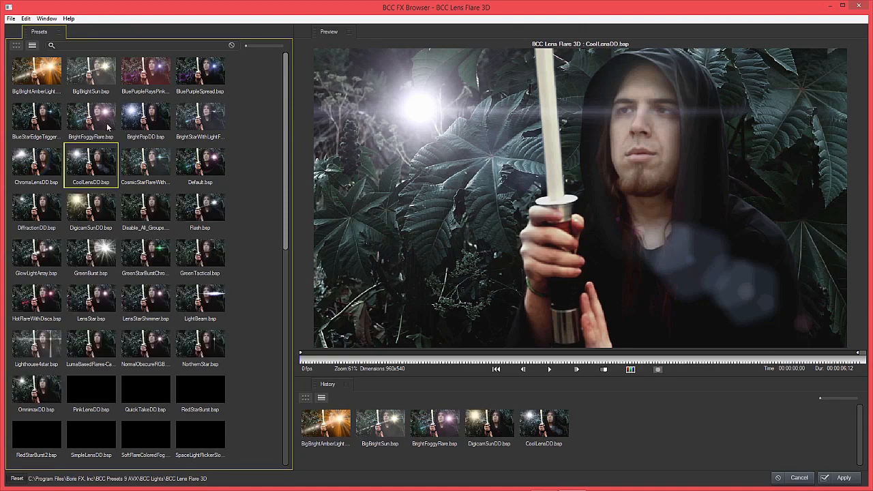
{"action": "left_click", "coordinate": [108, 126]}
{"action": "left_click", "coordinate": [49, 170]}
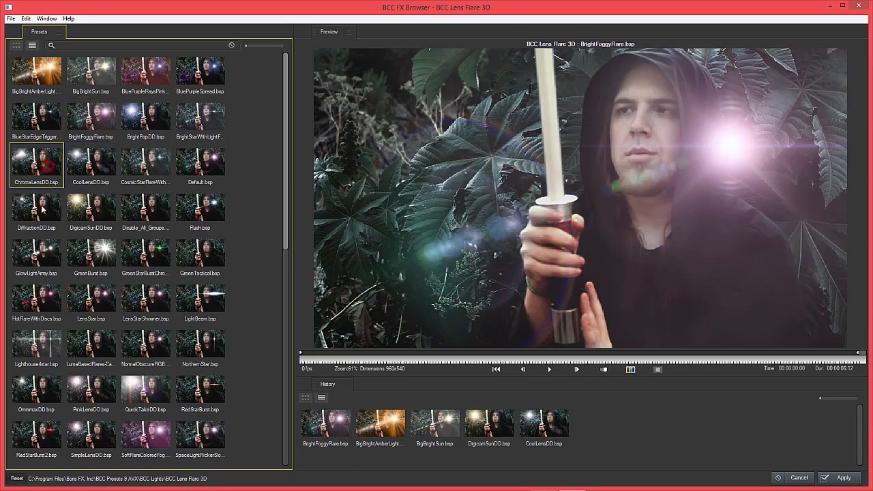
{"action": "left_click", "coordinate": [44, 208]}
{"action": "left_click", "coordinate": [95, 208]}
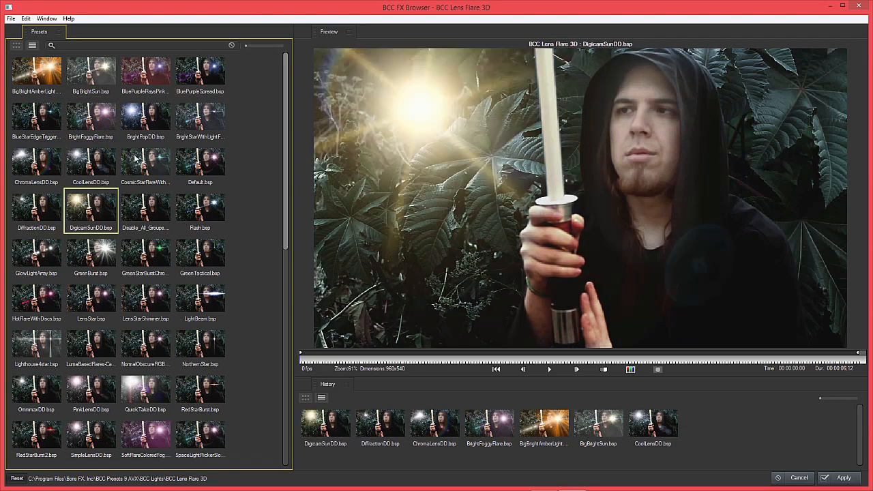
{"action": "left_click", "coordinate": [111, 165]}
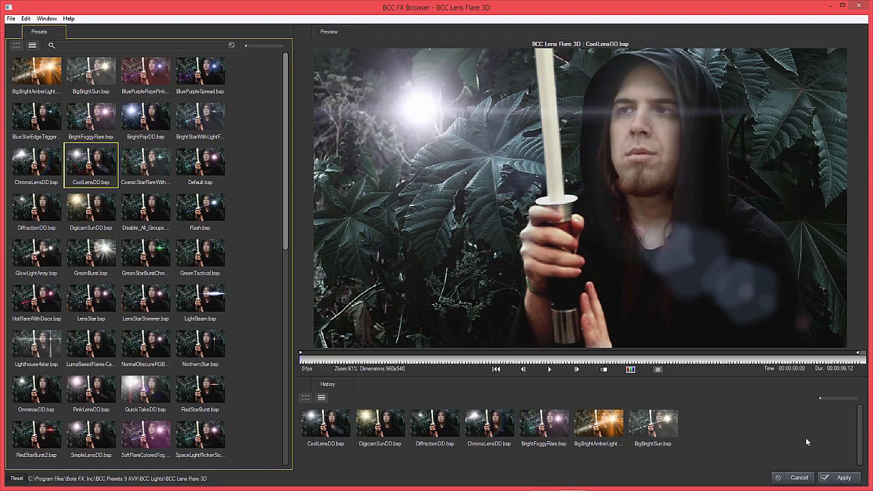
{"action": "left_click", "coordinate": [841, 478]}
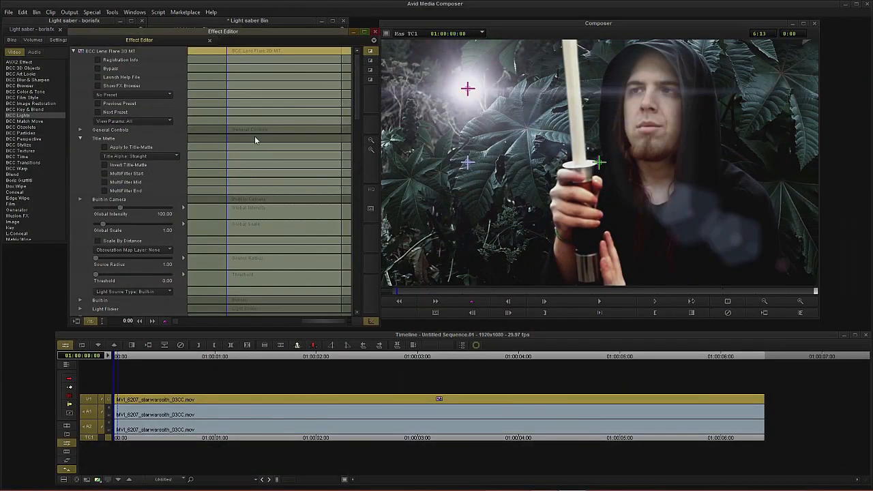
{"action": "scroll", "coordinate": [75, 136], "scroll_direction": "down", "scroll_amount": 10}
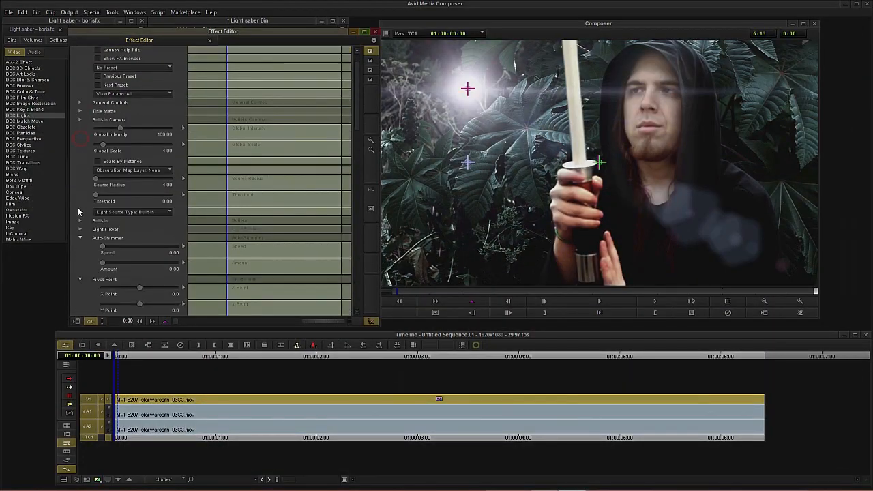
Step: Preview the tracker's preprocessed source and set Input Black to about 179.5, Gamma 0.41 and Blur-Sharpen -27.5
{"action": "scroll", "coordinate": [77, 232], "scroll_direction": "down", "scroll_amount": 3}
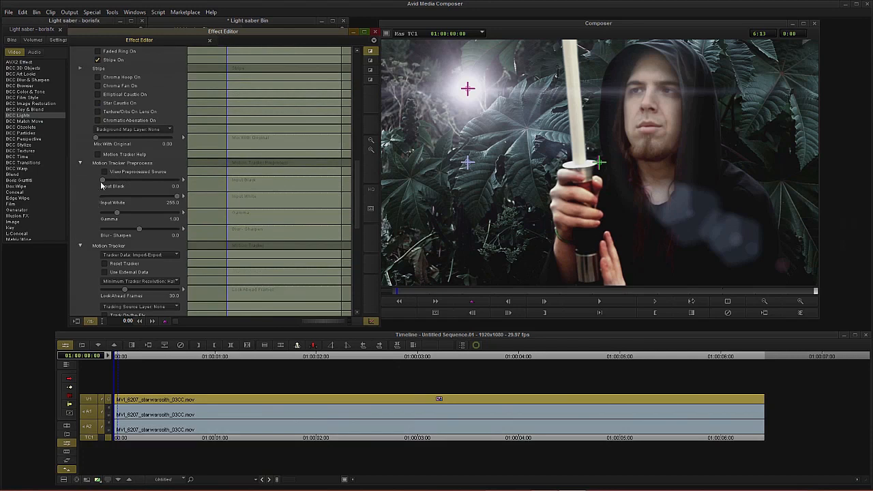
{"action": "left_click", "coordinate": [104, 173]}
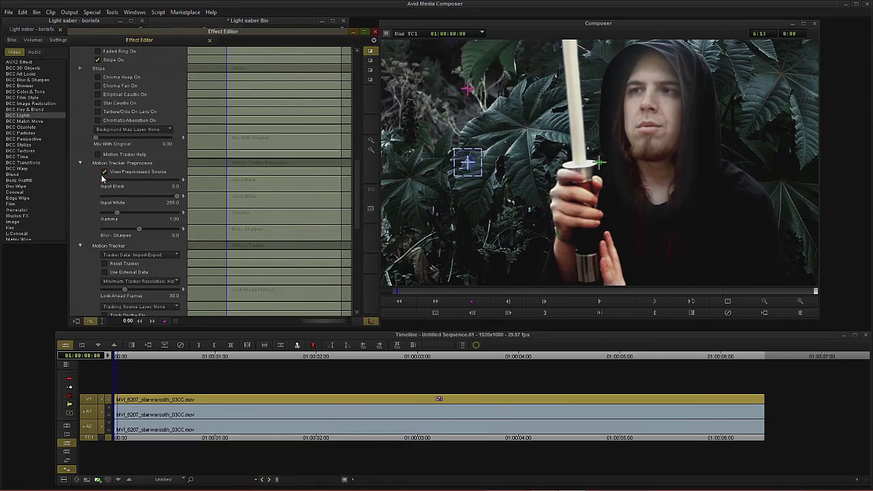
{"action": "left_click_drag", "start_coordinate": [106, 181], "coordinate": [191, 201]}
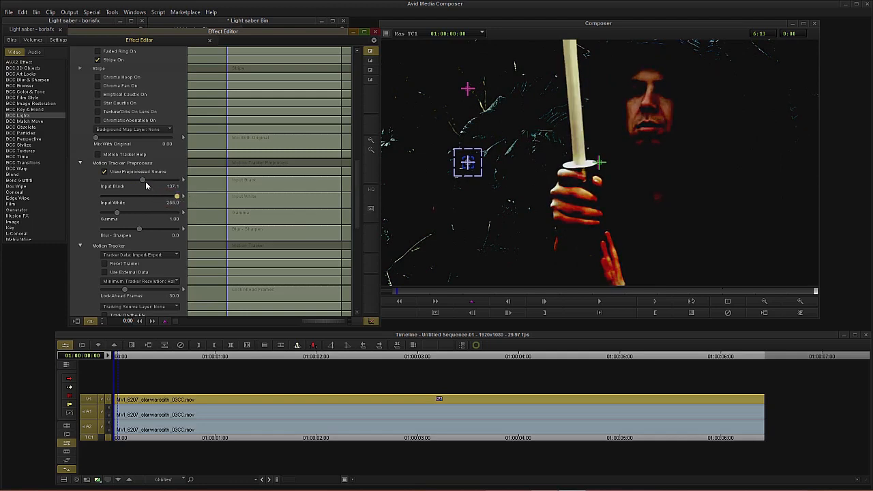
{"action": "left_click_drag", "start_coordinate": [146, 186], "coordinate": [155, 183]}
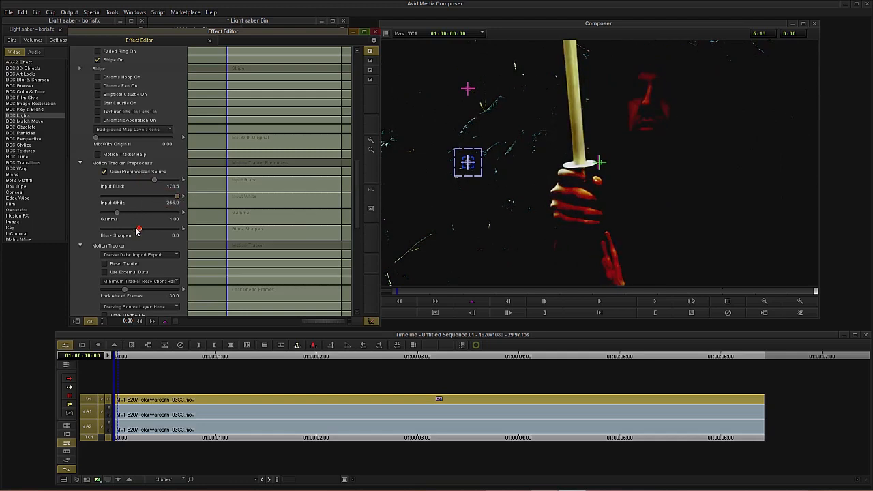
{"action": "left_click_drag", "start_coordinate": [139, 228], "coordinate": [107, 217]}
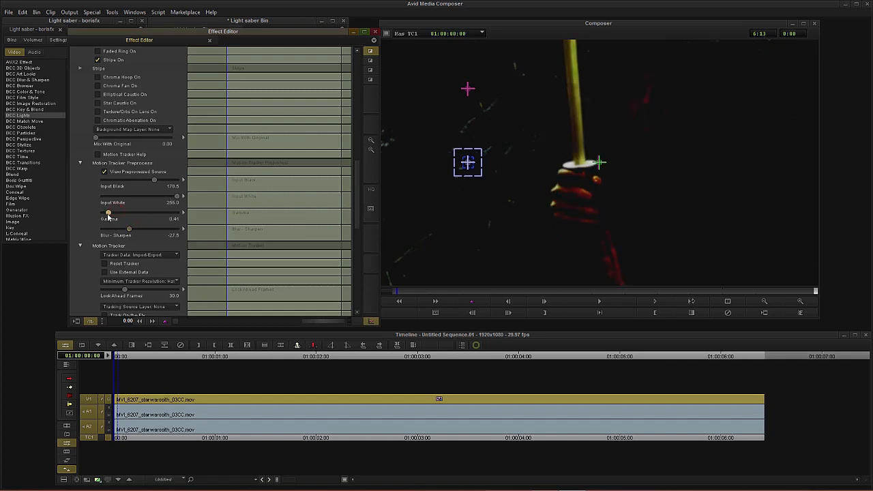
{"action": "left_click", "coordinate": [105, 172]}
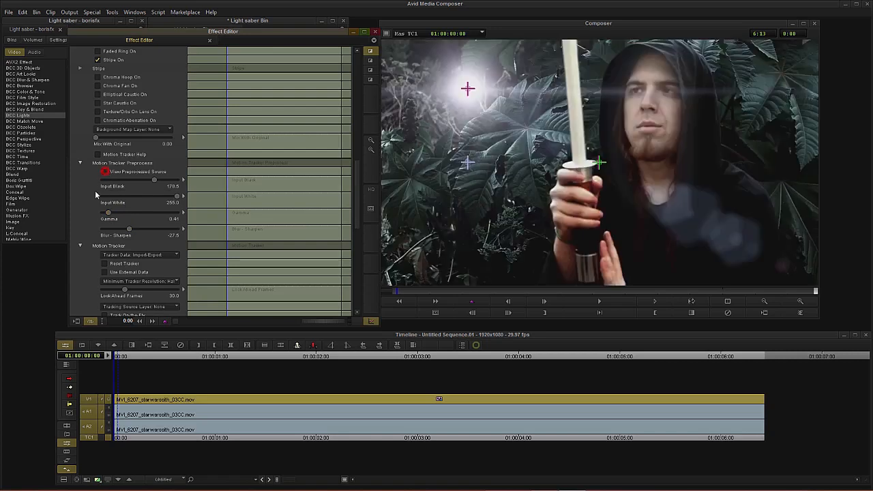
Step: Enable Track On-the-Fly, place the tracker on the saber hilt, enlarge its search box, and play the clip to track it
{"action": "scroll", "coordinate": [85, 226], "scroll_direction": "down", "scroll_amount": 3}
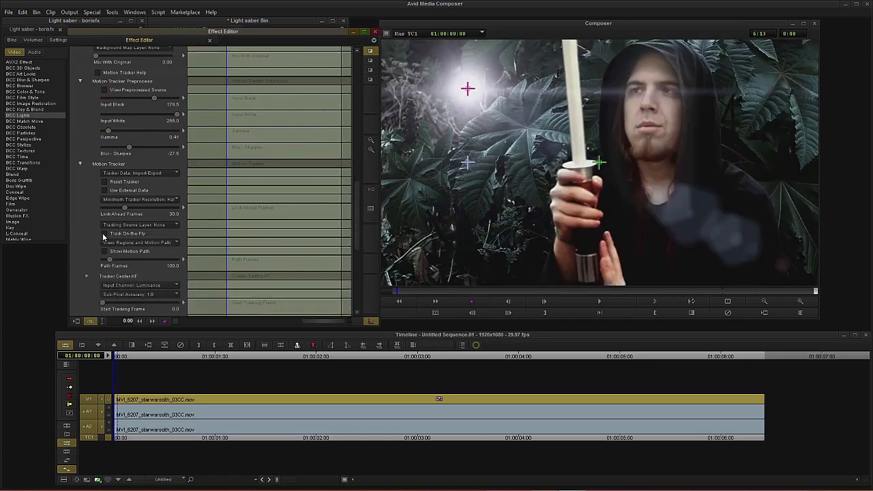
{"action": "left_click", "coordinate": [105, 234]}
{"action": "left_click", "coordinate": [483, 178]}
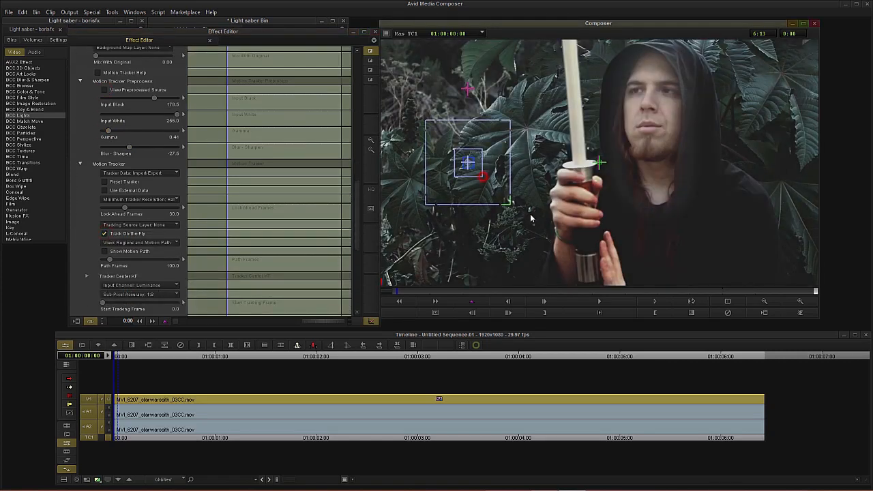
{"action": "left_click_drag", "start_coordinate": [468, 162], "coordinate": [601, 183]}
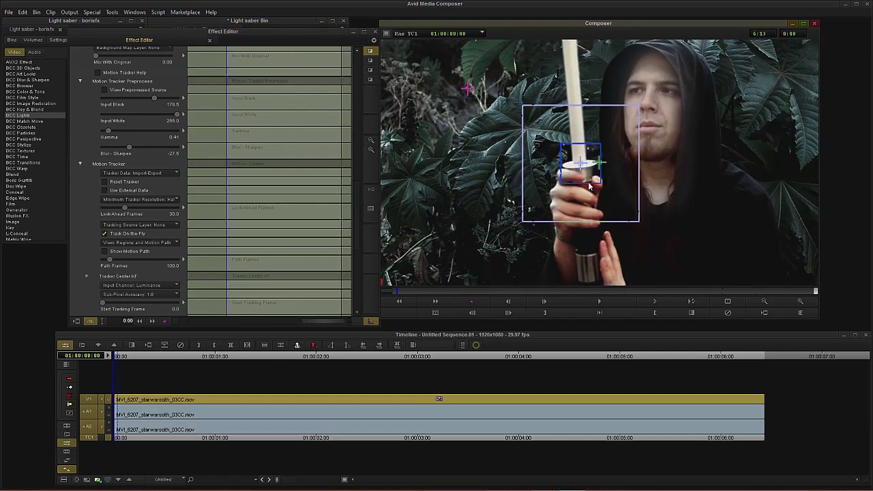
{"action": "left_click_drag", "start_coordinate": [640, 224], "coordinate": [644, 227]}
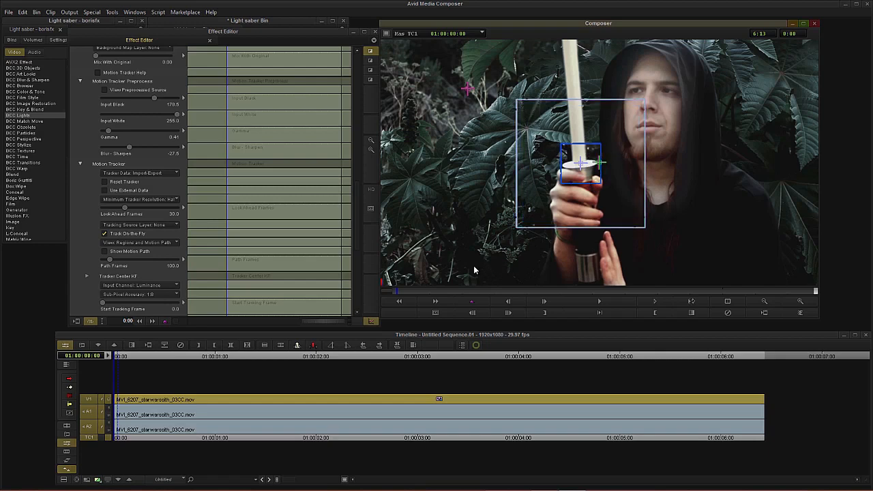
{"action": "left_click", "coordinate": [653, 303]}
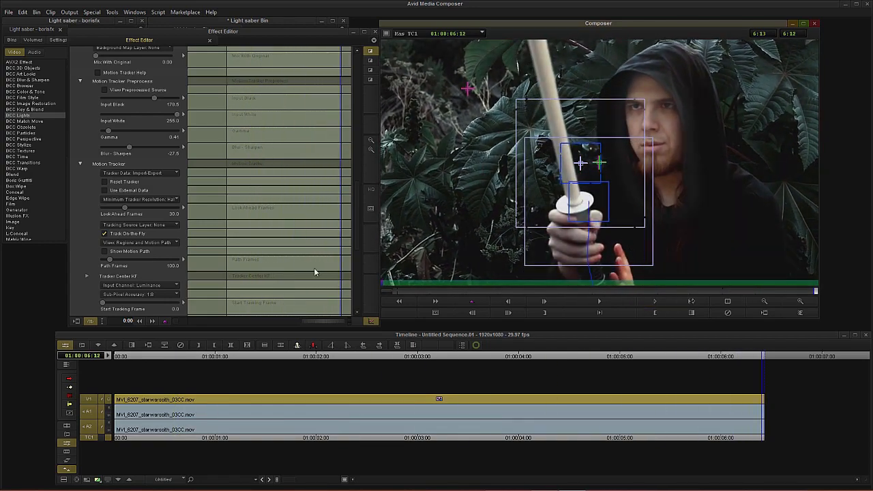
{"action": "left_click", "coordinate": [104, 236]}
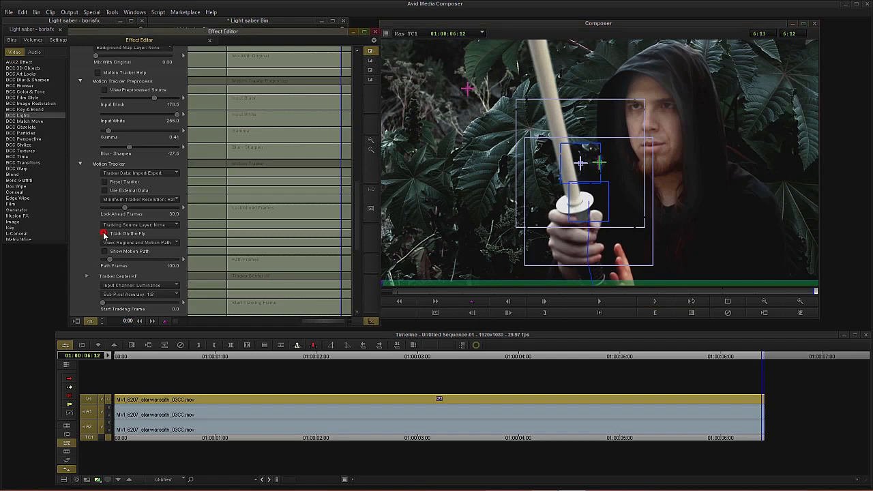
Step: Set the tracker's Apply option to Light Source
{"action": "scroll", "coordinate": [86, 257], "scroll_direction": "down", "scroll_amount": 9}
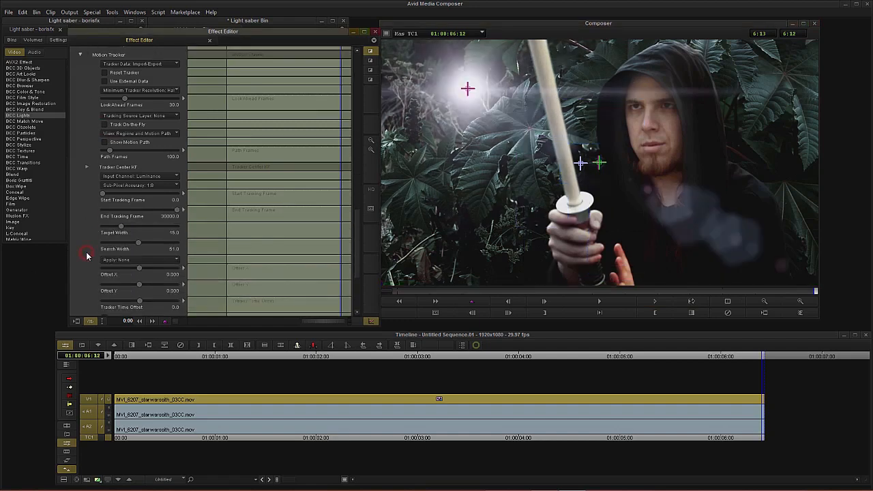
{"action": "left_click", "coordinate": [122, 247]}
{"action": "left_click", "coordinate": [124, 264]}
Step: Show the motion path and add an Offset X keyframe at about 01:00:04:06
{"action": "left_click_drag", "start_coordinate": [322, 203], "coordinate": [305, 198]}
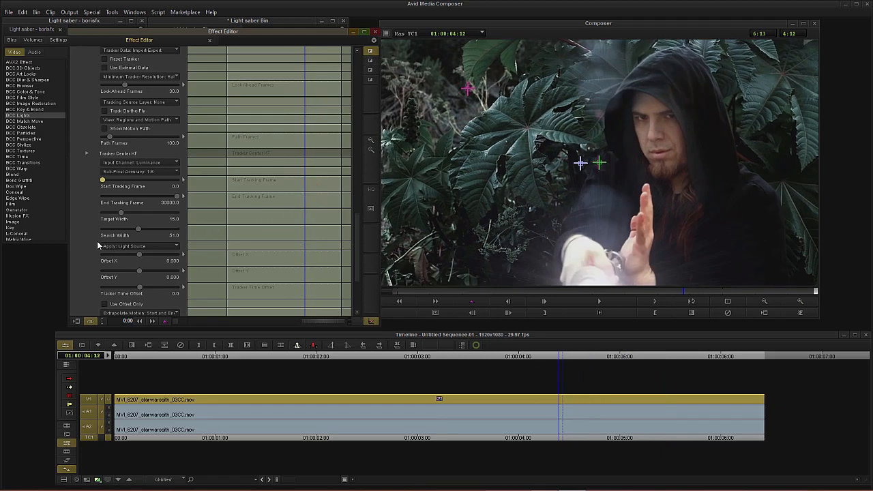
{"action": "left_click", "coordinate": [105, 128]}
{"action": "mouse_move", "coordinate": [305, 232]}
{"action": "left_mouse_down"}
{"action": "mouse_move", "coordinate": [316, 233]}
{"action": "mouse_move", "coordinate": [303, 230]}
{"action": "left_mouse_up"}
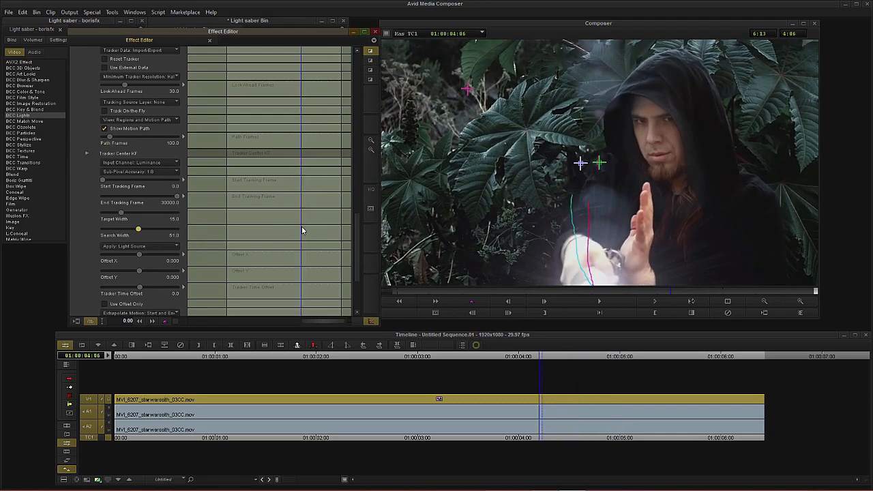
{"action": "right_click", "coordinate": [306, 254]}
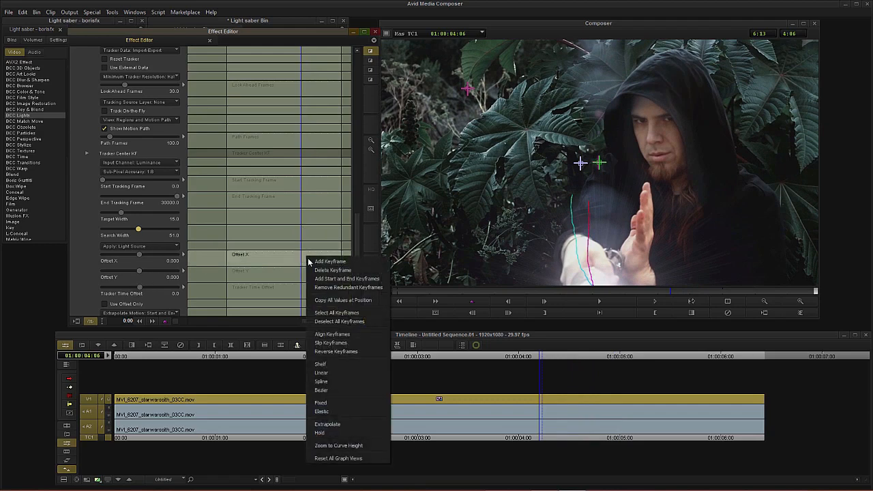
{"action": "left_click", "coordinate": [308, 259]}
{"action": "left_click", "coordinate": [307, 255]}
Step: Add a second Offset X keyframe at about 01:00:05:03 and set Offset X to -0.037
{"action": "left_click_drag", "start_coordinate": [309, 255], "coordinate": [318, 257]}
{"action": "right_click", "coordinate": [320, 265]}
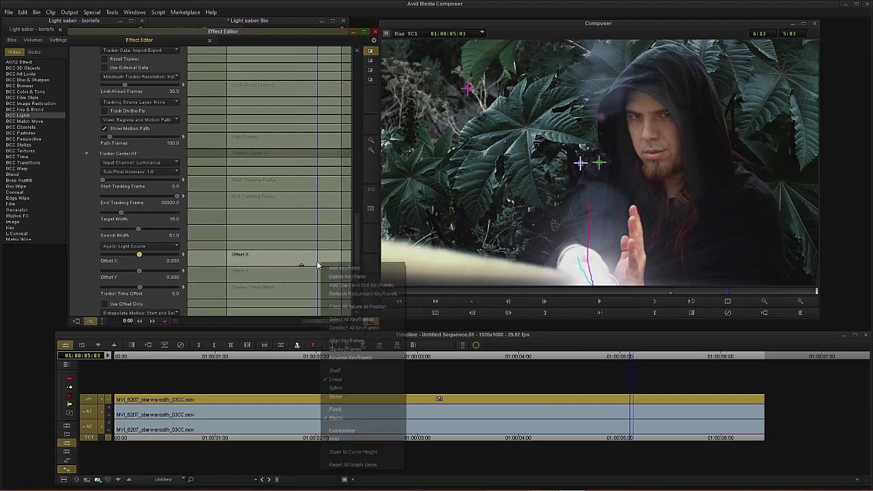
{"action": "left_click", "coordinate": [327, 270]}
{"action": "left_click_drag", "start_coordinate": [140, 255], "coordinate": [139, 256]}
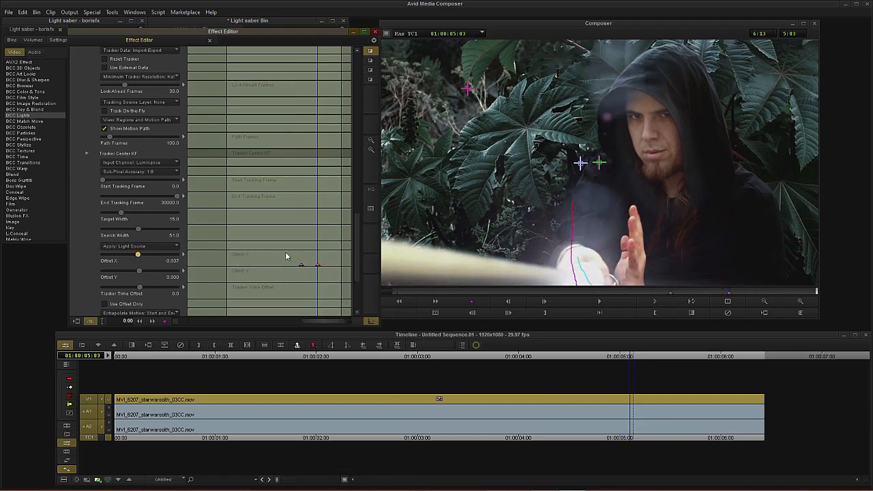
Step: Scrub through the tracked flare, hide the motion path, and return to the clip's start
{"action": "left_click_drag", "start_coordinate": [312, 255], "coordinate": [348, 257]}
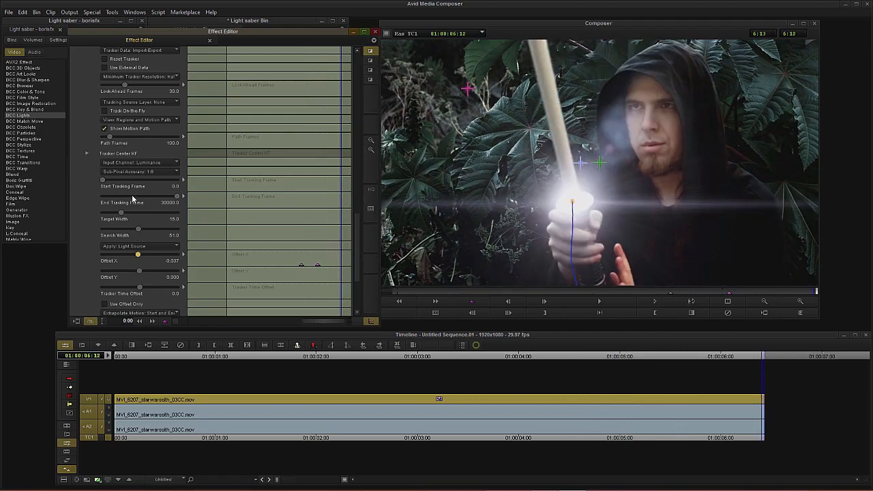
{"action": "left_click", "coordinate": [104, 129]}
{"action": "left_click_drag", "start_coordinate": [324, 245], "coordinate": [244, 264]}
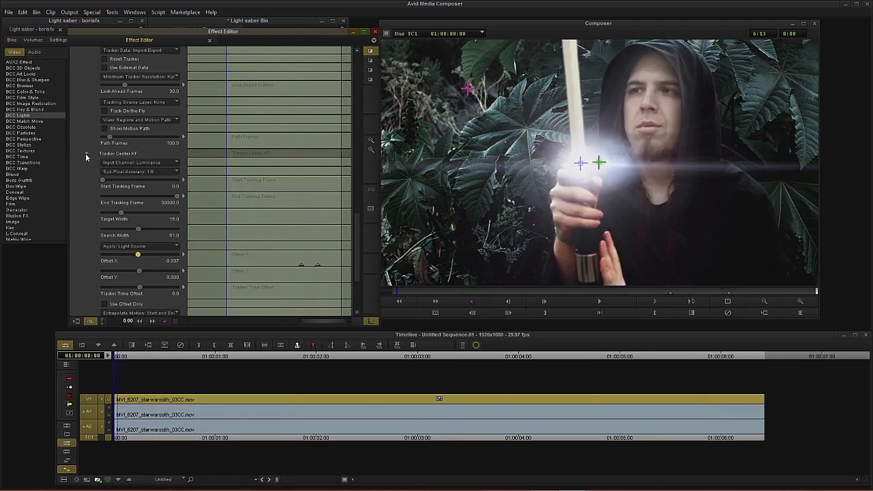
Step: Turn on Elliptical Caustic and move the flare's pivot point to about X 50.9, Y -40.1
{"action": "scroll", "coordinate": [84, 151], "scroll_direction": "up", "scroll_amount": 5}
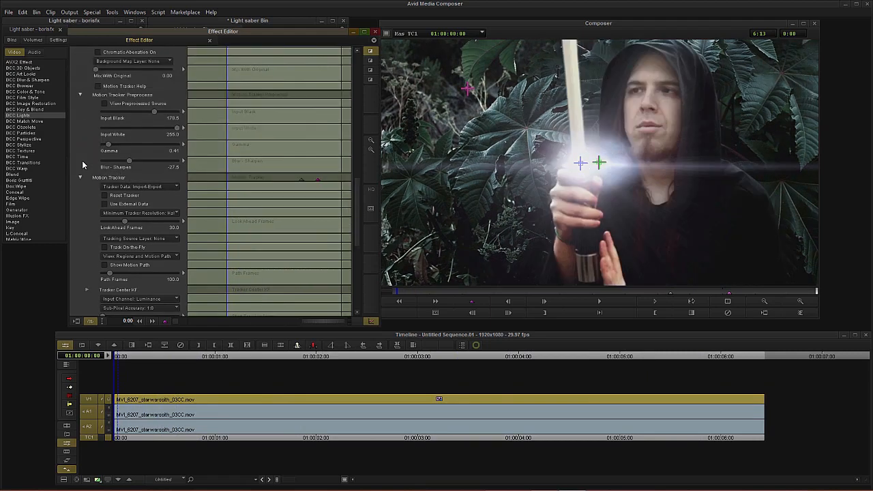
{"action": "left_click", "coordinate": [81, 177]}
{"action": "scroll", "coordinate": [85, 181], "scroll_direction": "up", "scroll_amount": 7}
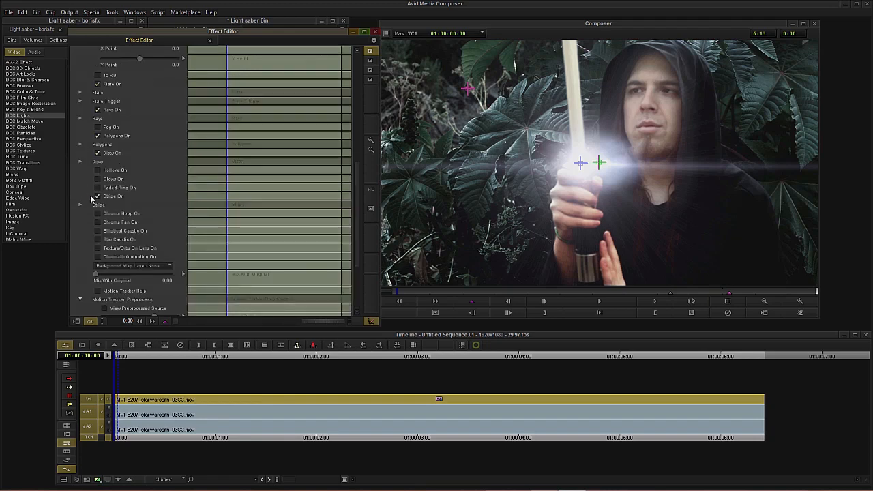
{"action": "left_click", "coordinate": [99, 231]}
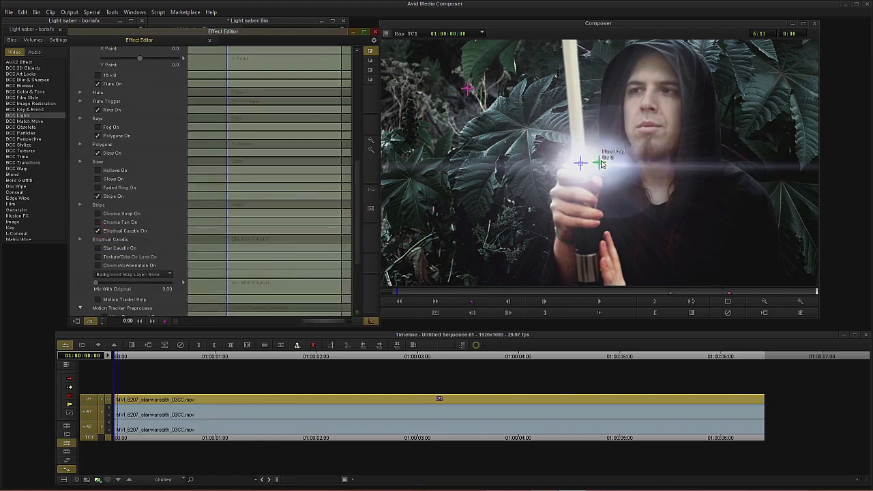
{"action": "left_click_drag", "start_coordinate": [597, 165], "coordinate": [622, 154]}
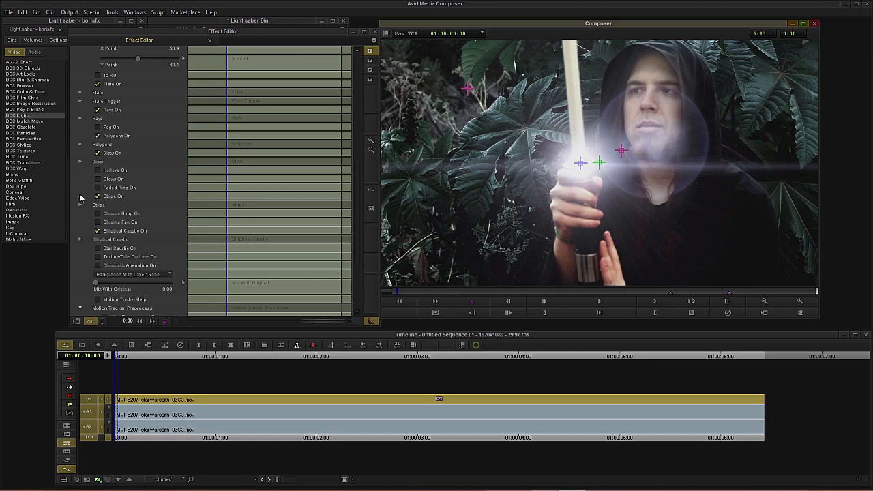
Step: Re-enable the BCC Laser Beam effect by turning off its Bypass
{"action": "scroll", "coordinate": [80, 198], "scroll_direction": "up", "scroll_amount": 10}
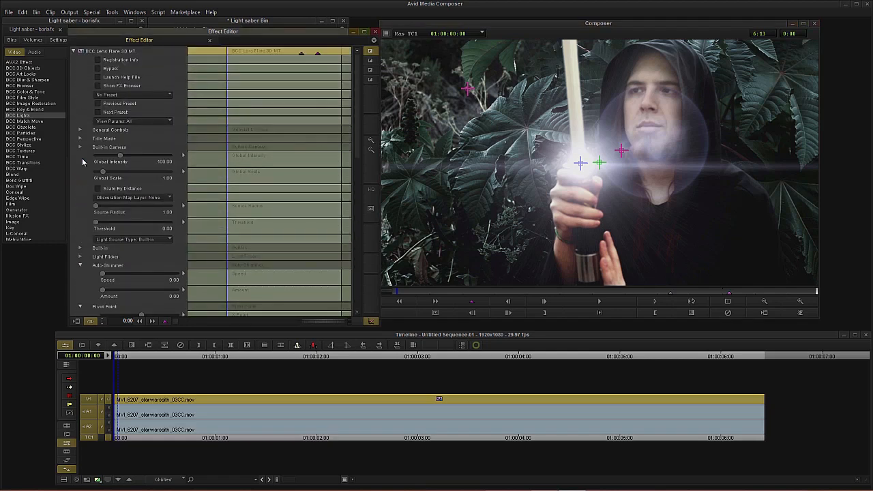
{"action": "left_click", "coordinate": [73, 52]}
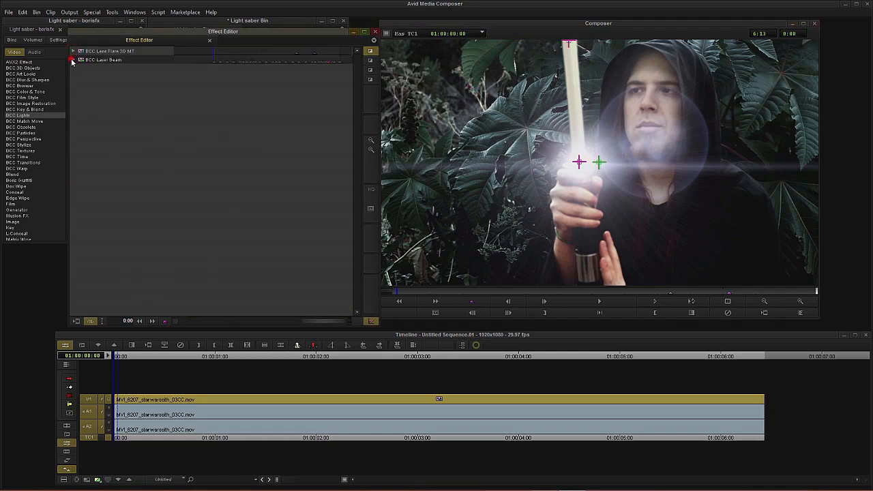
{"action": "left_click", "coordinate": [73, 60]}
{"action": "left_click", "coordinate": [97, 77]}
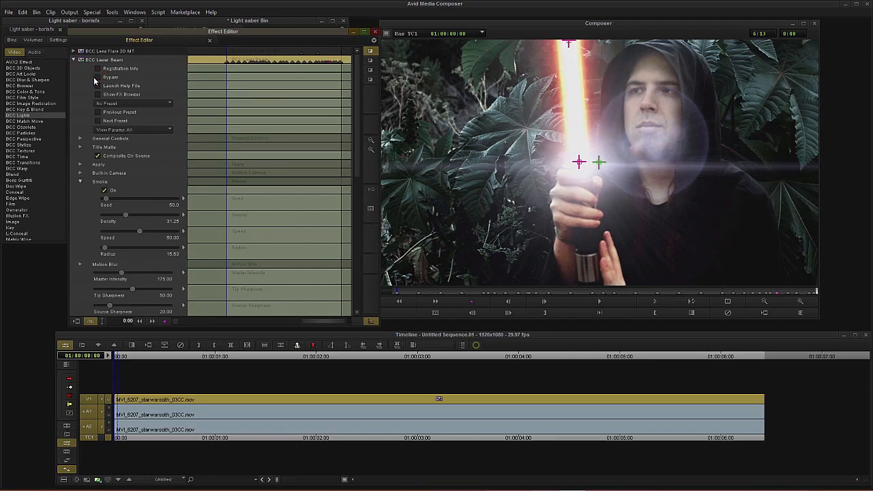
{"action": "left_click", "coordinate": [74, 60]}
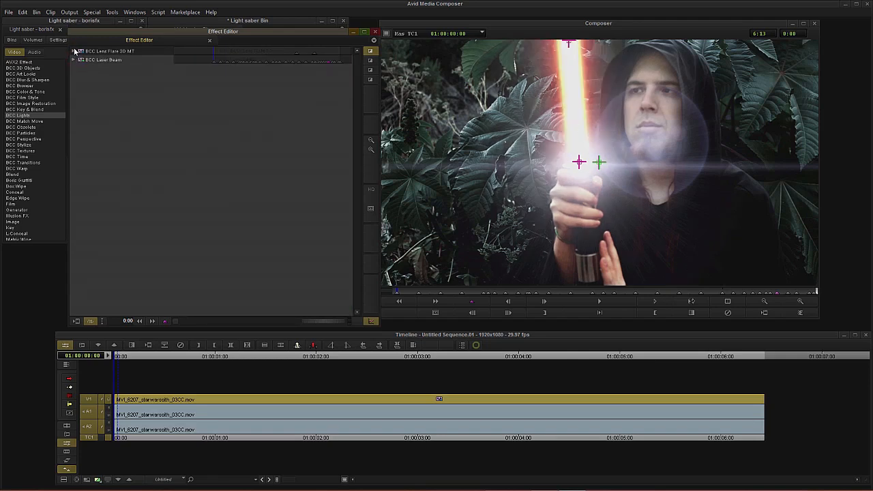
Step: Sample the lens flare's Flare color from the glowing blade and raise the Flare Intensity to 84.38
{"action": "left_click", "coordinate": [74, 51]}
{"action": "left_click", "coordinate": [85, 186]}
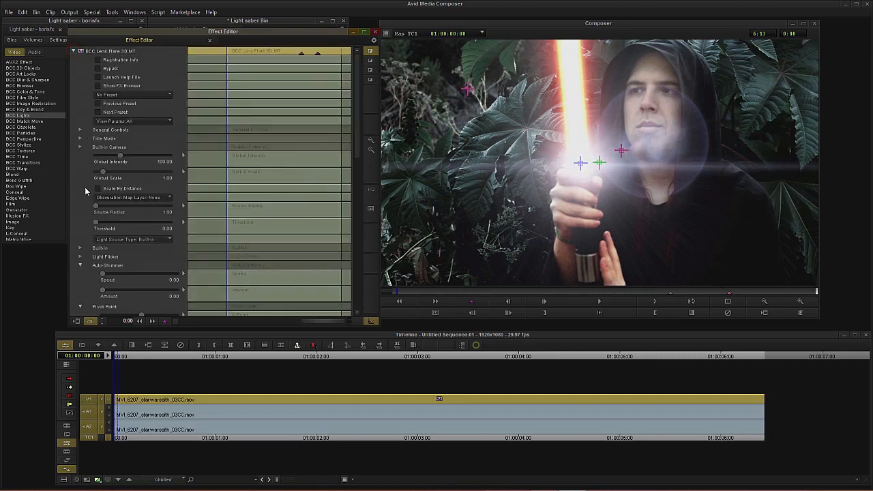
{"action": "scroll", "coordinate": [85, 188], "scroll_direction": "down", "scroll_amount": 4}
{"action": "scroll", "coordinate": [81, 222], "scroll_direction": "down", "scroll_amount": 9}
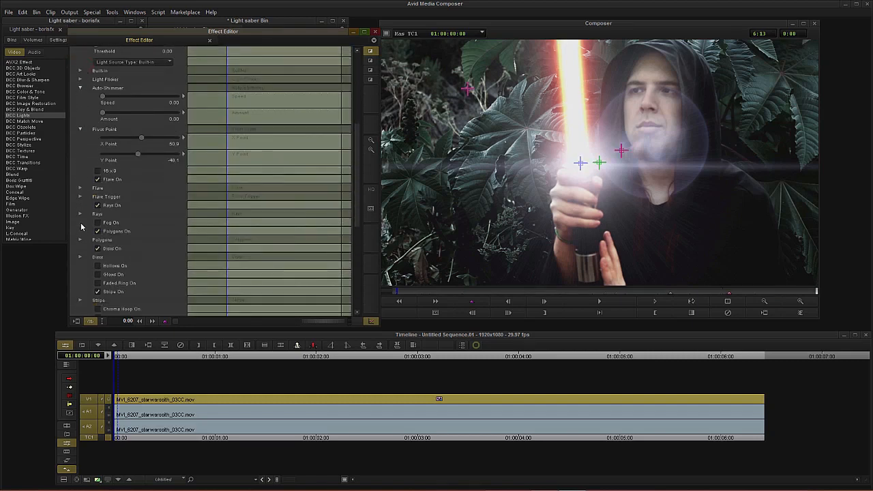
{"action": "left_click", "coordinate": [81, 189]}
{"action": "scroll", "coordinate": [110, 222], "scroll_direction": "down", "scroll_amount": 1}
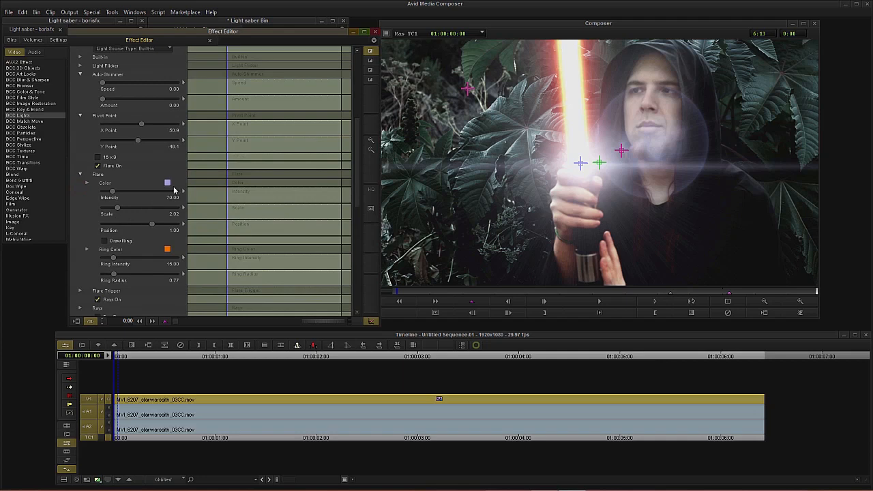
{"action": "left_click_drag", "start_coordinate": [221, 176], "coordinate": [585, 80]}
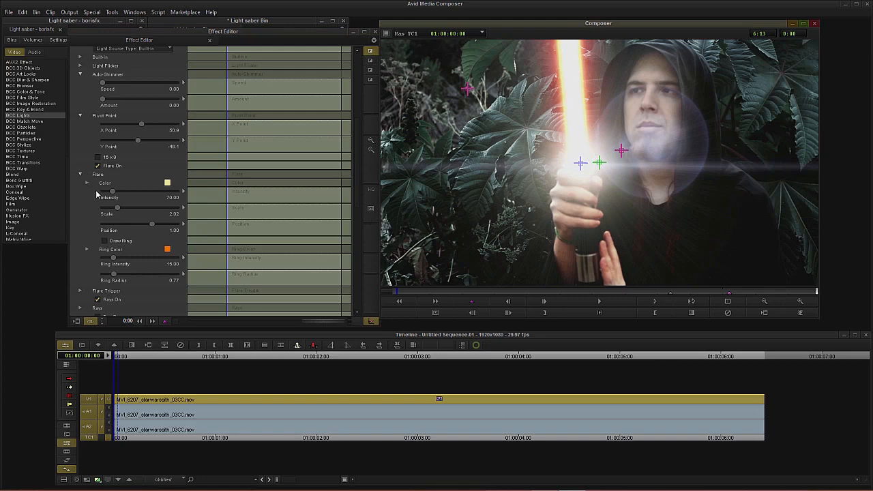
{"action": "left_click_drag", "start_coordinate": [116, 195], "coordinate": [118, 194]}
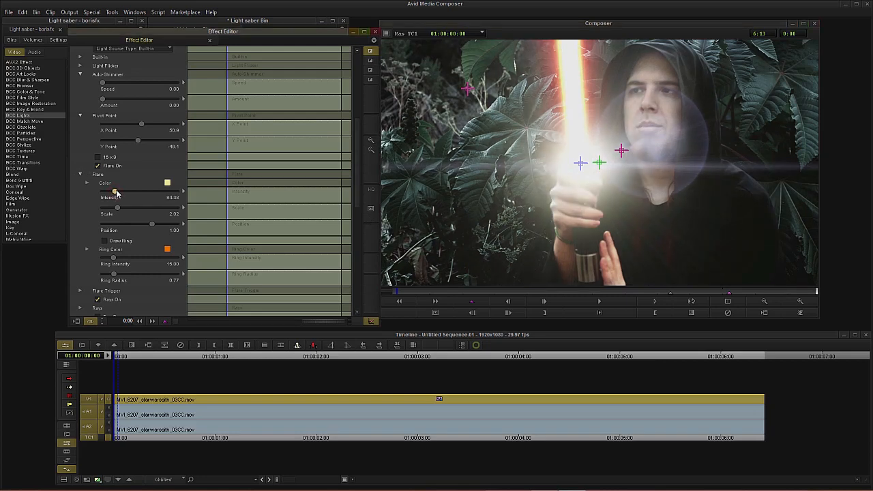
Step: Open the lens flare's Stripe settings and sample the stripe Color from the glowing blade
{"action": "left_click", "coordinate": [80, 174]}
{"action": "scroll", "coordinate": [77, 213], "scroll_direction": "down", "scroll_amount": 2}
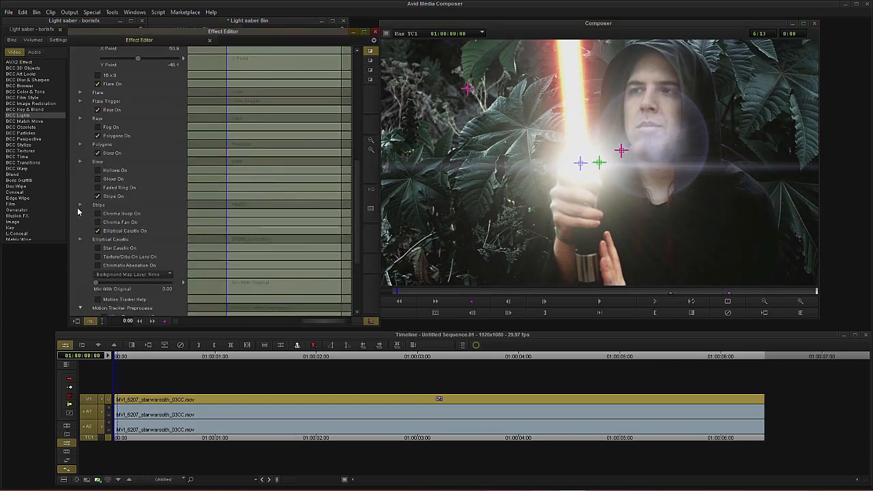
{"action": "left_click", "coordinate": [80, 205]}
{"action": "scroll", "coordinate": [85, 230], "scroll_direction": "down", "scroll_amount": 1}
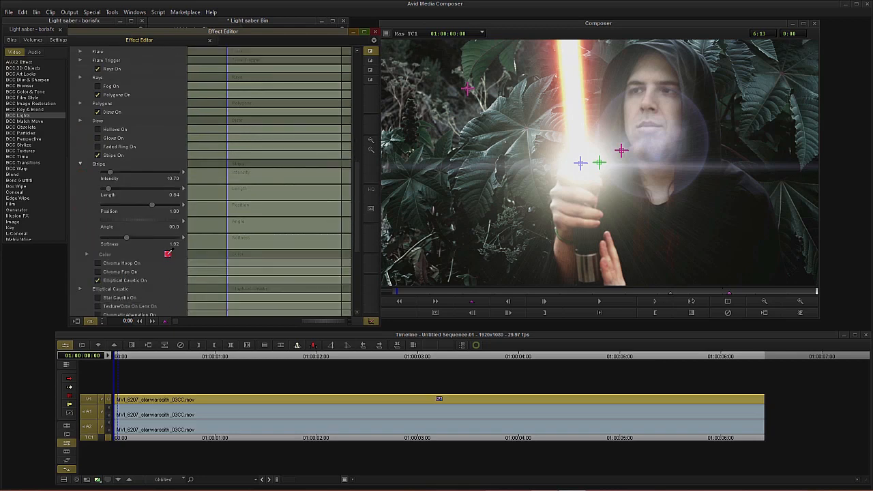
{"action": "mouse_move", "coordinate": [167, 254]}
{"action": "left_mouse_down"}
{"action": "mouse_move", "coordinate": [519, 127]}
{"action": "mouse_move", "coordinate": [585, 116]}
{"action": "left_mouse_up"}
Step: Set the stripe's Intensity to 20.83, Length to 0.38 and Softness to 0.41
{"action": "left_click_drag", "start_coordinate": [113, 177], "coordinate": [136, 176]}
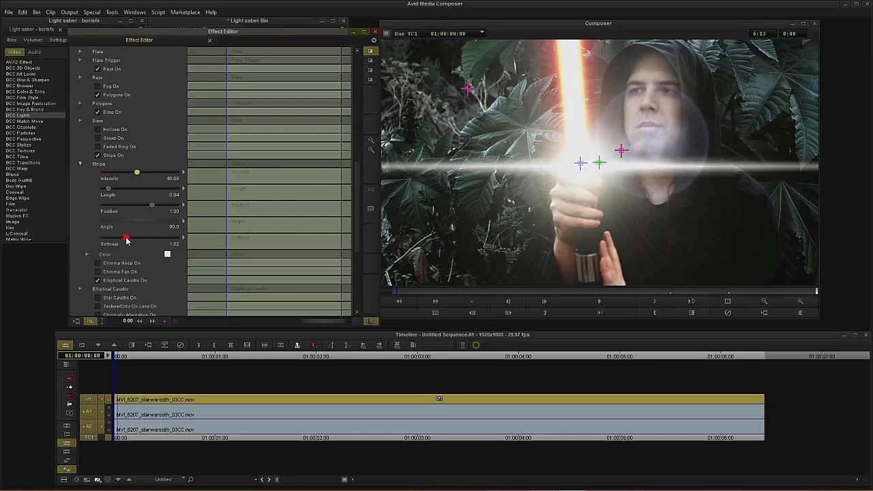
{"action": "left_click_drag", "start_coordinate": [126, 241], "coordinate": [106, 238]}
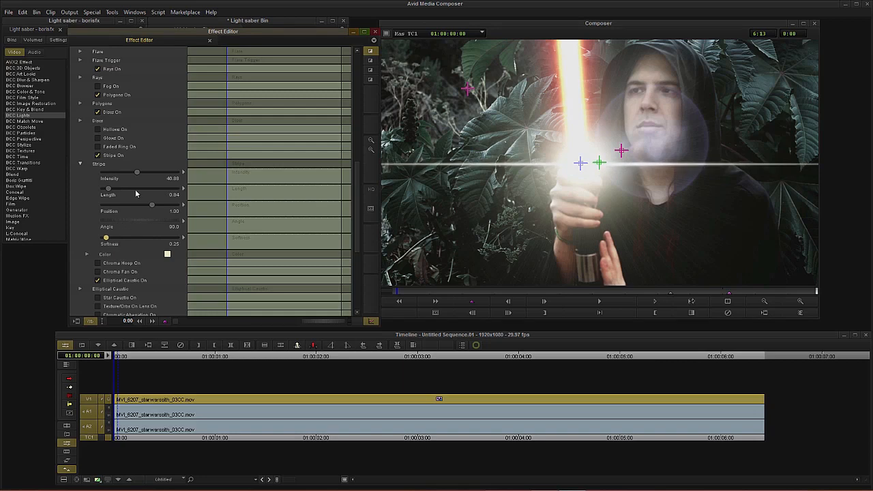
{"action": "mouse_move", "coordinate": [109, 189]}
{"action": "left_mouse_down"}
{"action": "mouse_move", "coordinate": [130, 176]}
{"action": "mouse_move", "coordinate": [118, 177]}
{"action": "left_mouse_up"}
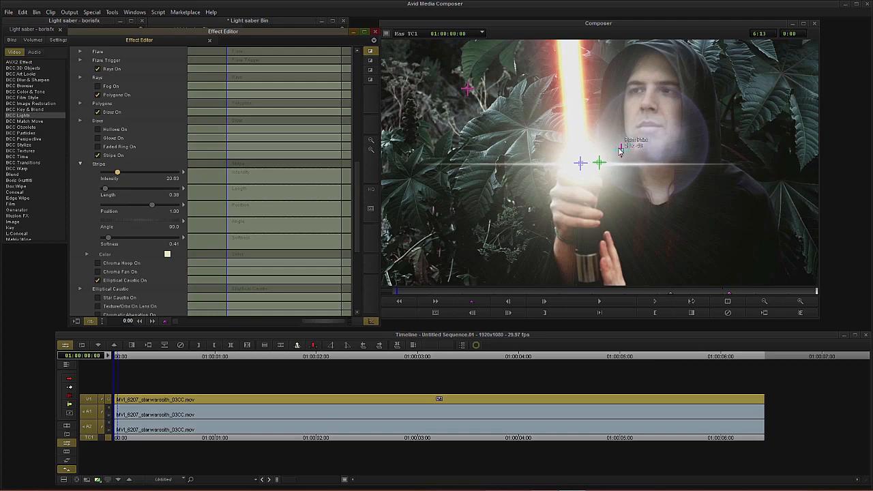
Step: Move the flare's pivot point onto the face, to about X 118.4, Y -114.6, and collapse the Stripe settings
{"action": "left_click_drag", "start_coordinate": [621, 151], "coordinate": [650, 133]}
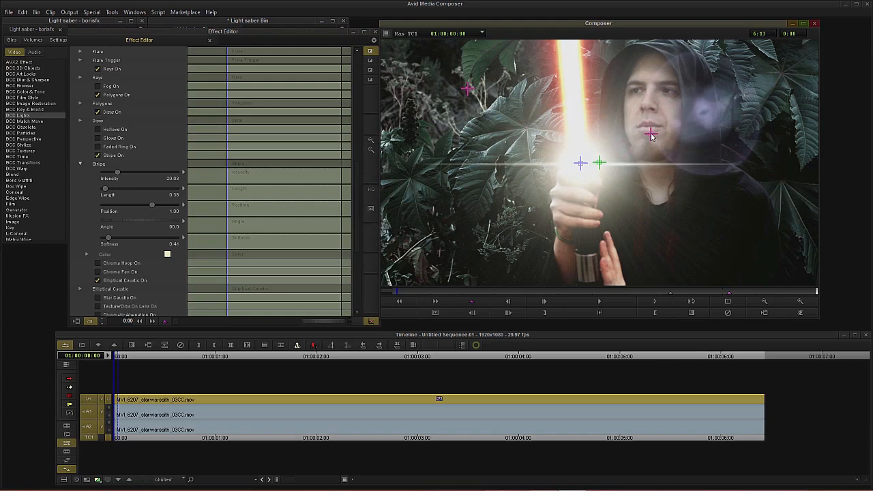
{"action": "left_click", "coordinate": [80, 166]}
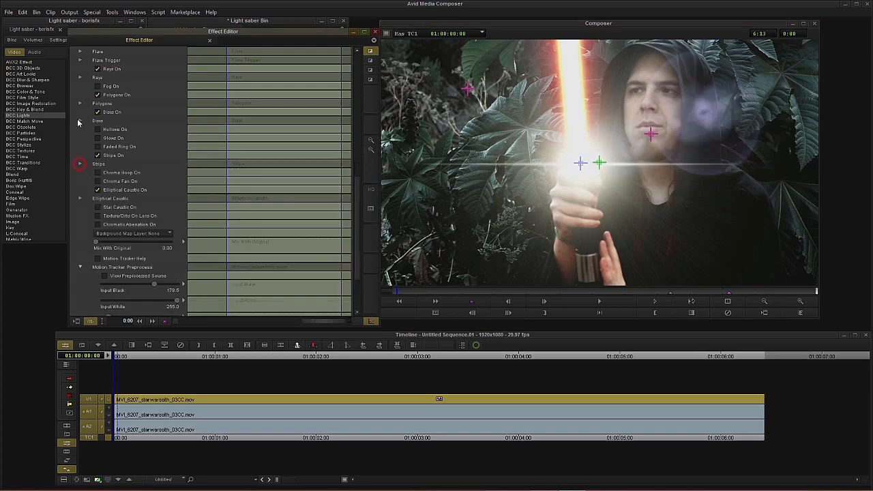
{"action": "left_click", "coordinate": [80, 103]}
{"action": "left_click_drag", "start_coordinate": [112, 123], "coordinate": [111, 122]}
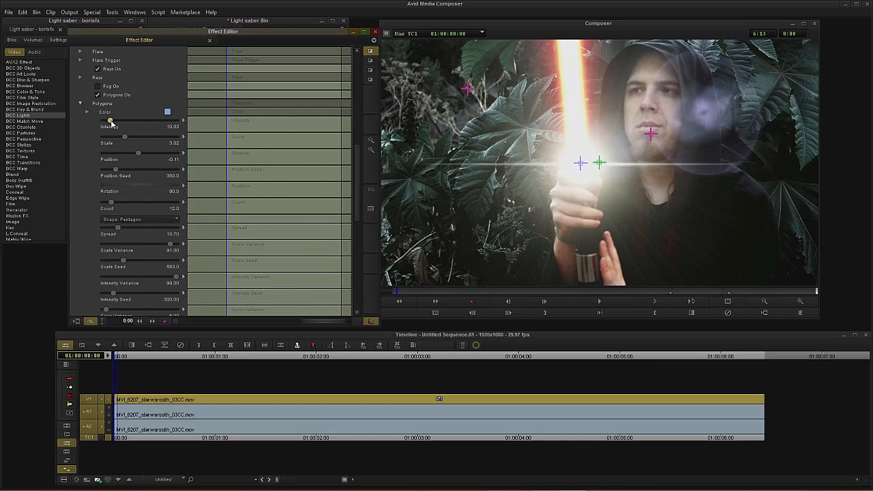
{"action": "left_click", "coordinate": [79, 104]}
Step: Set the Auto-Shimmer Amount to 100 and its Speed to 5.88
{"action": "scroll", "coordinate": [82, 172], "scroll_direction": "up", "scroll_amount": 5}
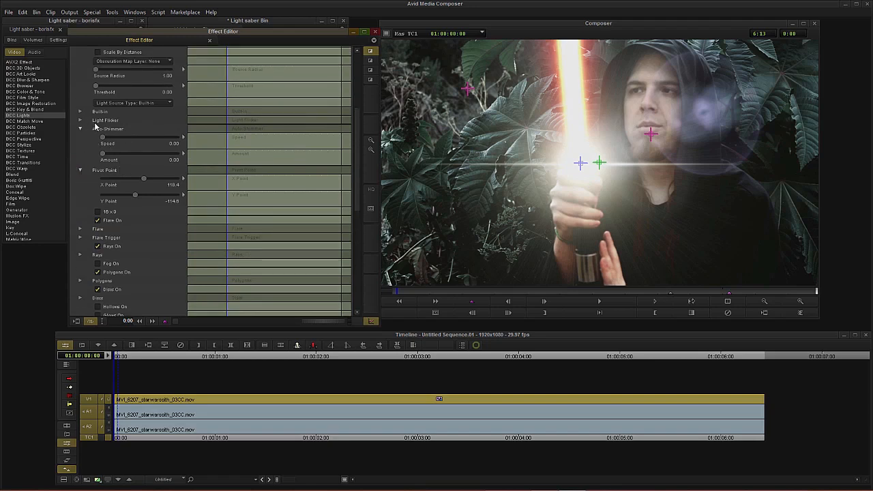
{"action": "left_click_drag", "start_coordinate": [159, 153], "coordinate": [180, 155]}
{"action": "left_click_drag", "start_coordinate": [103, 138], "coordinate": [109, 139]}
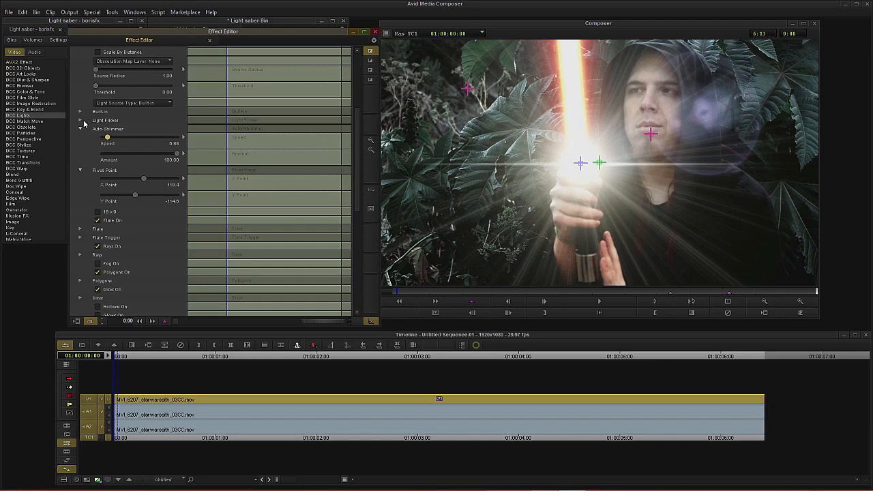
Step: Open Light Flicker and set its Amount to 100 and Speed to 90.83
{"action": "left_click", "coordinate": [82, 120]}
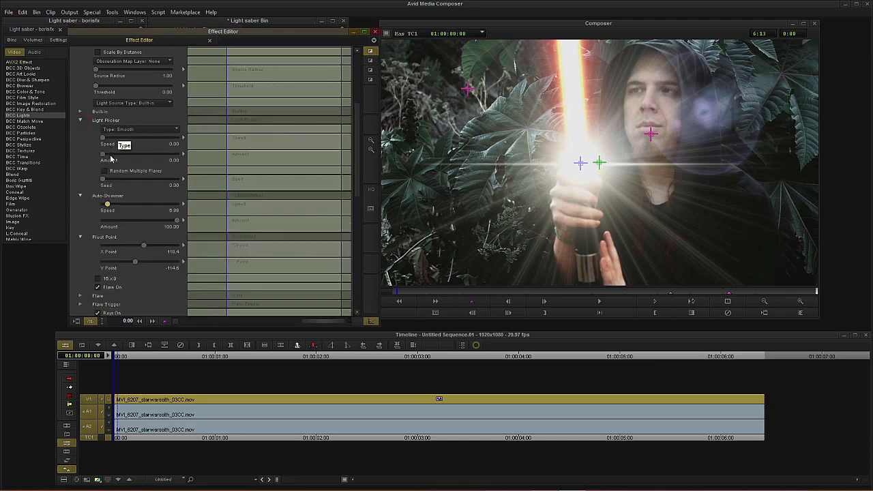
{"action": "left_click_drag", "start_coordinate": [103, 155], "coordinate": [216, 156]}
{"action": "left_click_drag", "start_coordinate": [105, 140], "coordinate": [156, 140]}
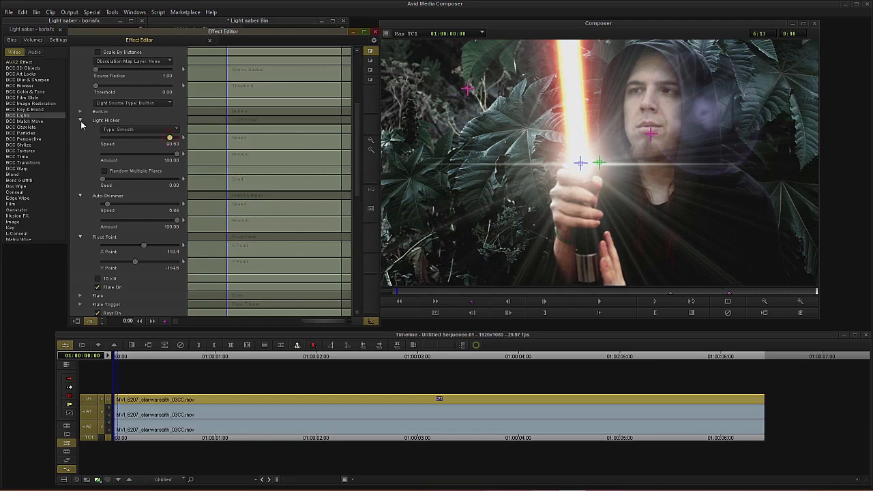
{"action": "left_click", "coordinate": [80, 121]}
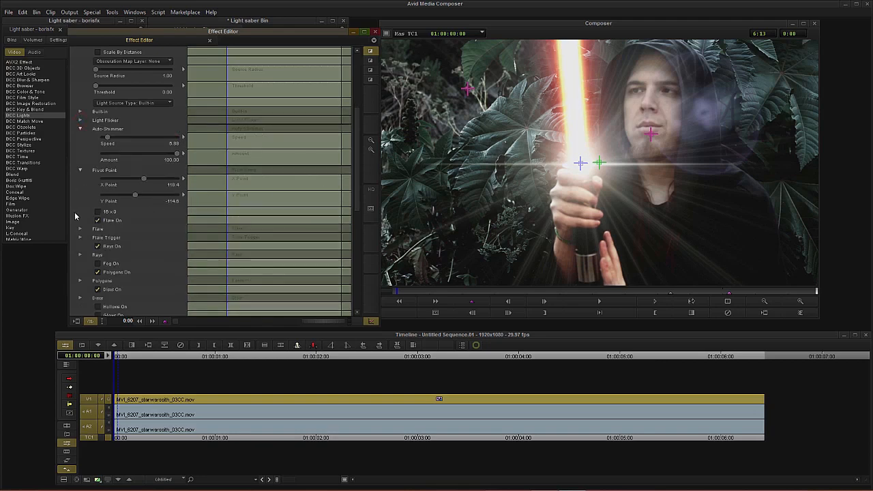
Step: Open the Rays settings and set Mix With Flare Color to 100, Intensity to 50 and Scale to 0.75
{"action": "left_click", "coordinate": [80, 254]}
{"action": "scroll", "coordinate": [82, 255], "scroll_direction": "down", "scroll_amount": 5}
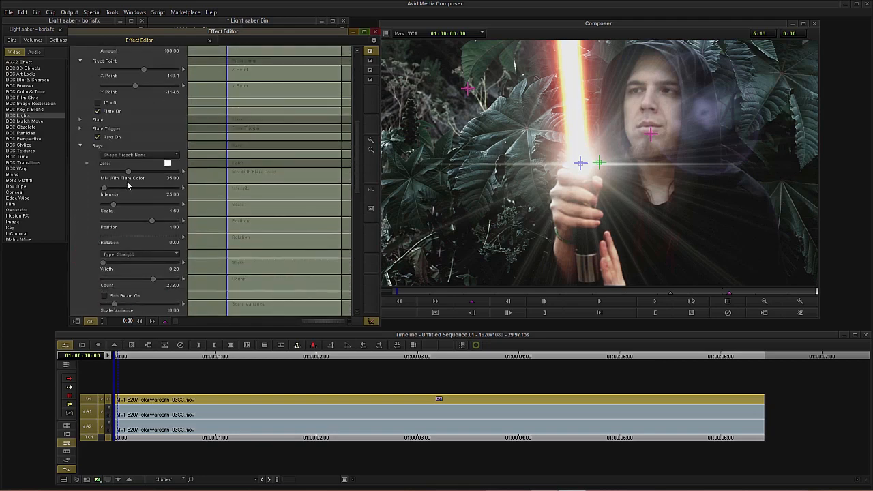
{"action": "left_click_drag", "start_coordinate": [165, 176], "coordinate": [166, 176]}
{"action": "left_click_drag", "start_coordinate": [106, 189], "coordinate": [106, 204]}
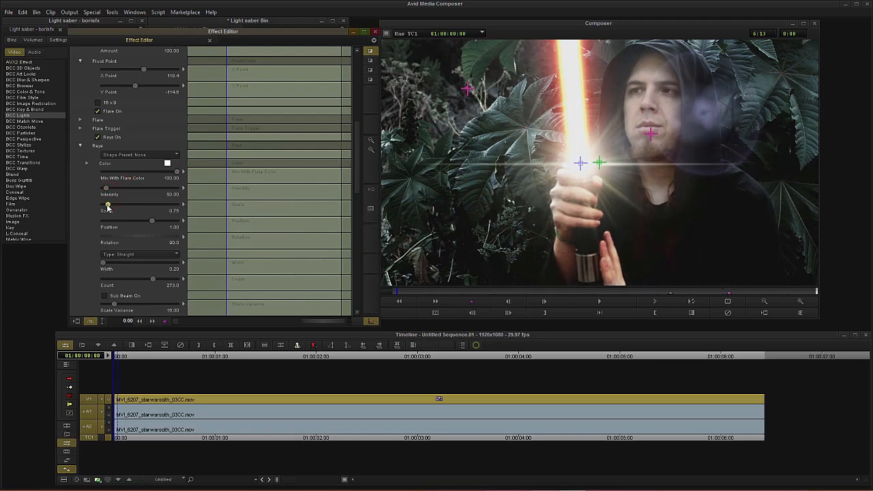
Step: Scrub through the clip to preview the flickering, shimmering flare
{"action": "mouse_move", "coordinate": [236, 160]}
{"action": "left_mouse_down"}
{"action": "mouse_move", "coordinate": [342, 162]}
{"action": "mouse_move", "coordinate": [231, 161]}
{"action": "left_mouse_up"}
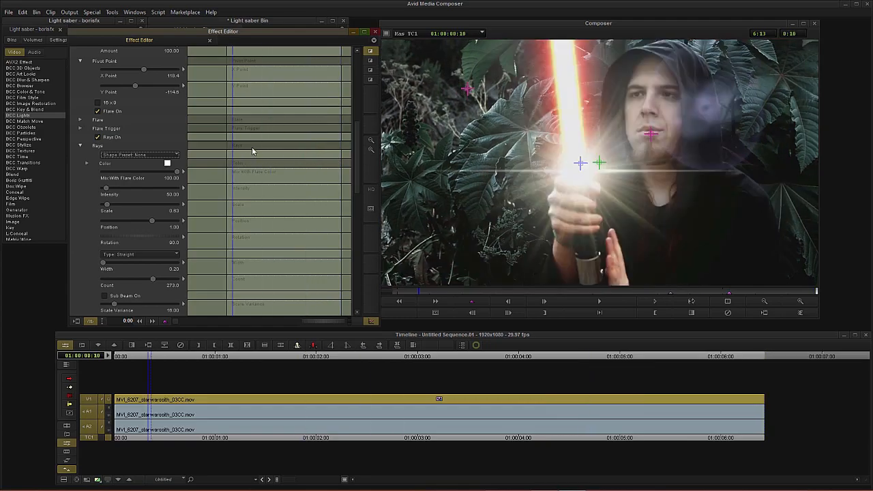
{"action": "left_click_drag", "start_coordinate": [253, 146], "coordinate": [289, 152]}
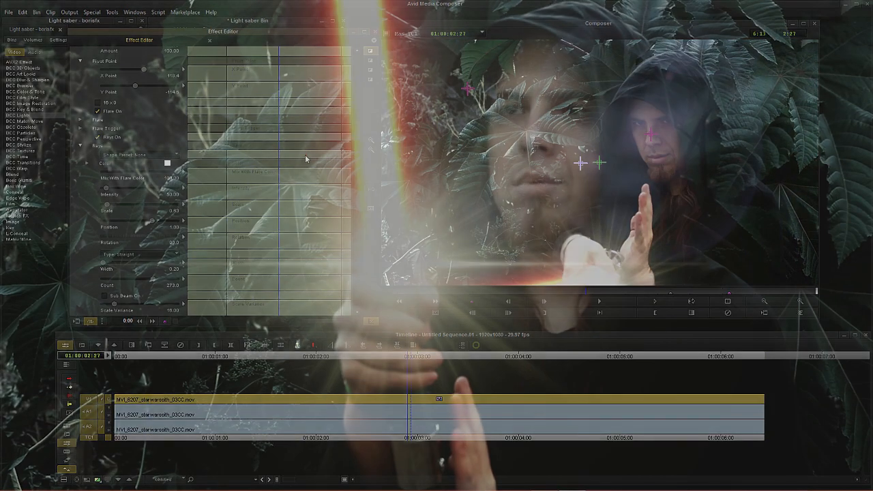